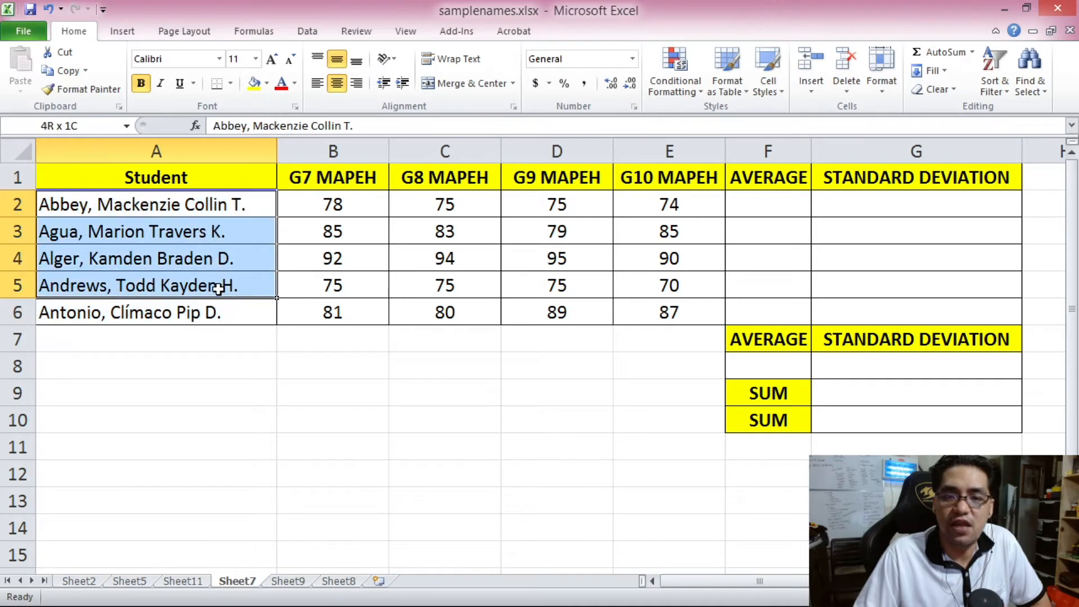
Examine the student rows, their G7 to G10 MAPEH grades and the empty average and standard deviation cells.
drag(344, 205, 669, 313)
click(356, 181)
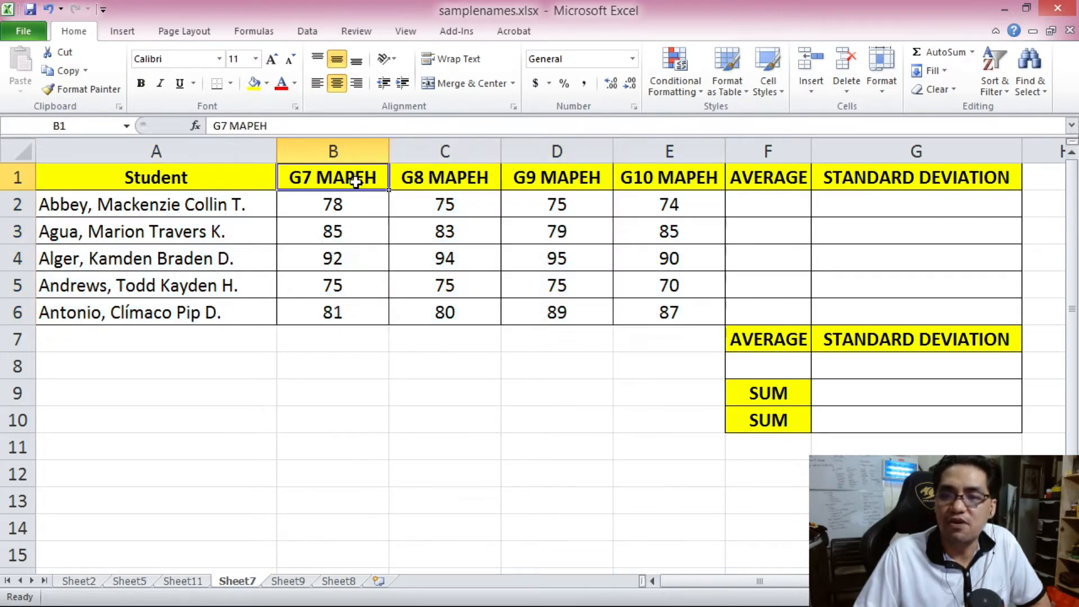
click(664, 179)
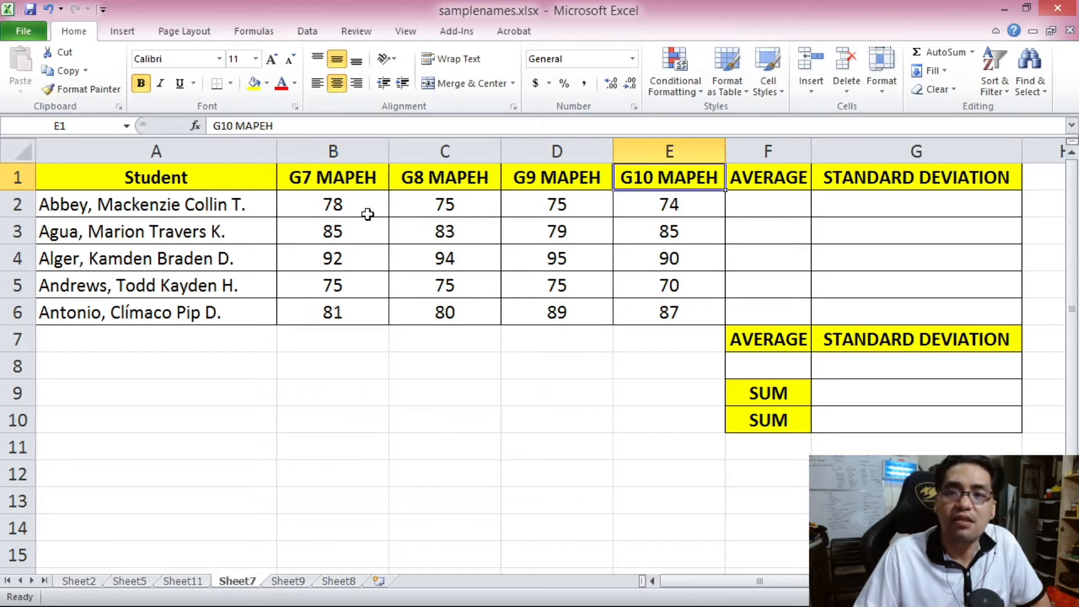
drag(201, 203, 229, 306)
drag(348, 207, 668, 313)
key(alt+Tab)
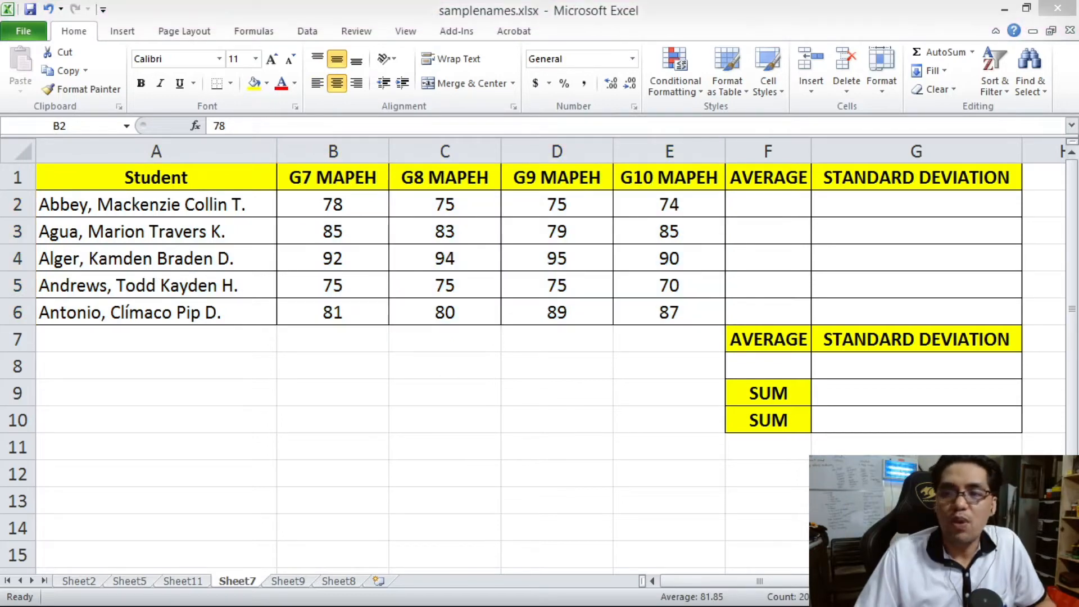
key(alt+Tab)
drag(332, 204, 689, 202)
click(801, 200)
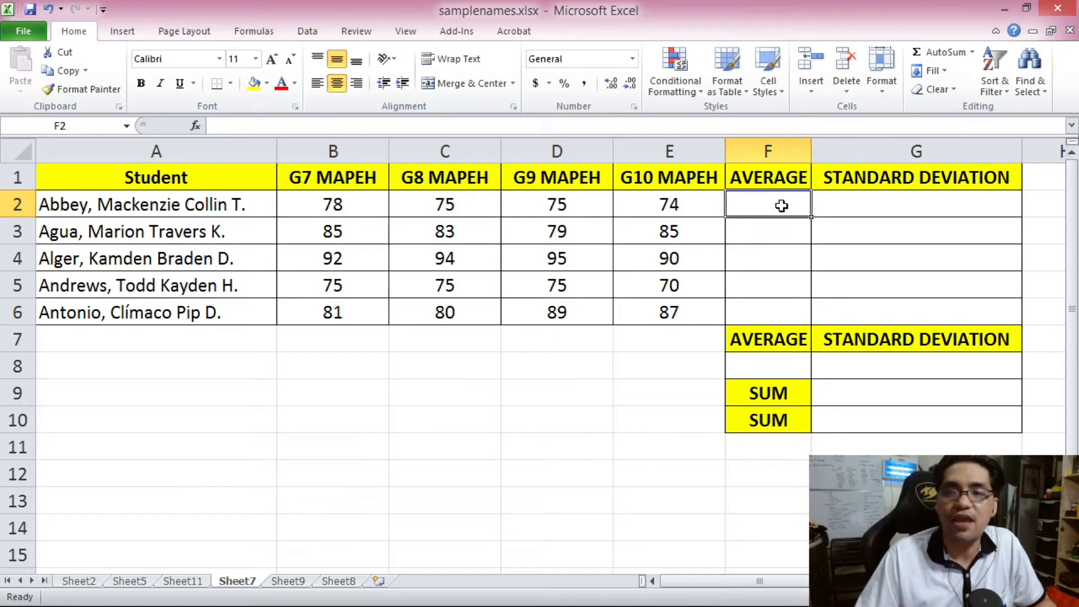
click(882, 202)
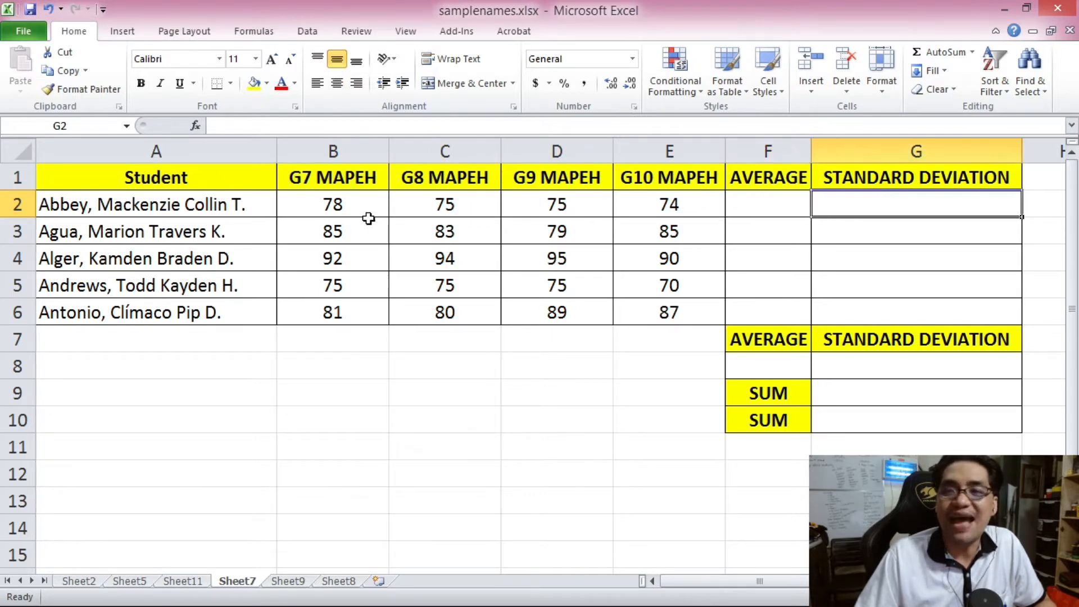
drag(309, 205, 664, 218)
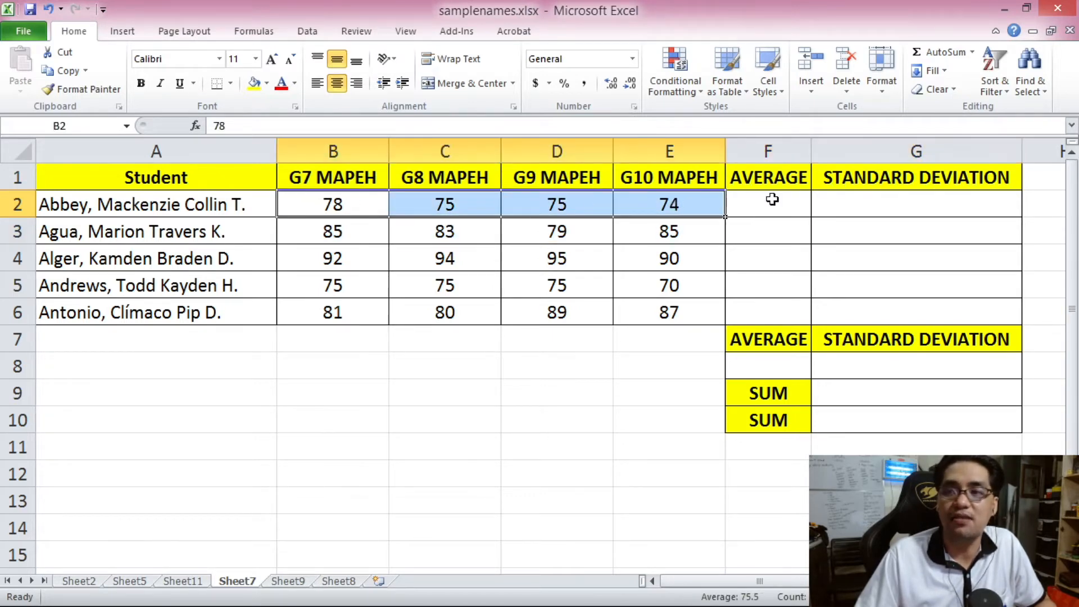
click(848, 201)
click(783, 207)
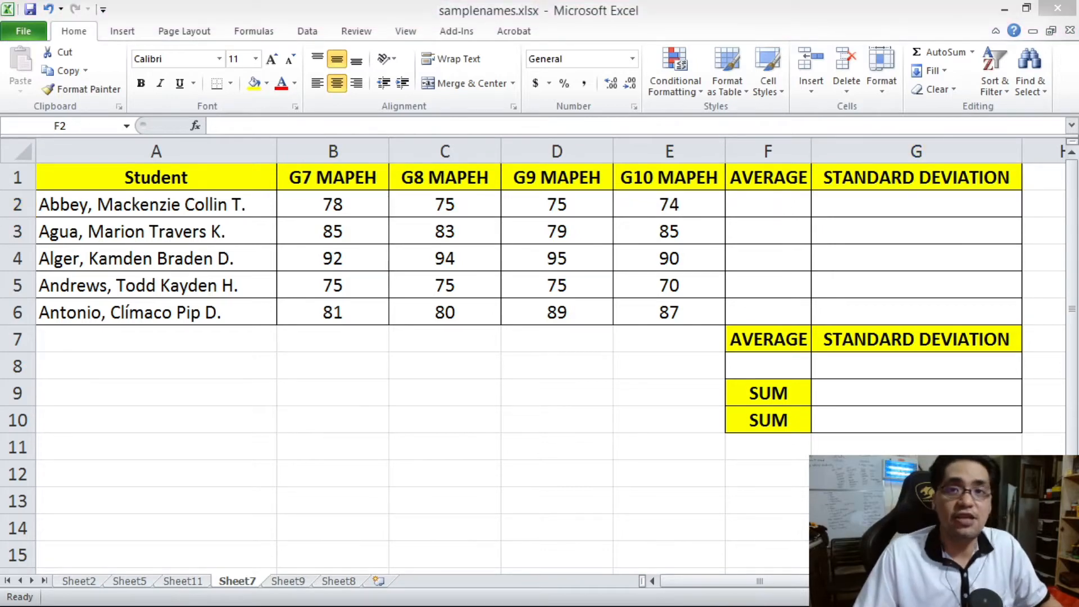
Calculate the first student's average in F2 with the formula =(B2+C2+D2+E2)/4.
click(736, 204)
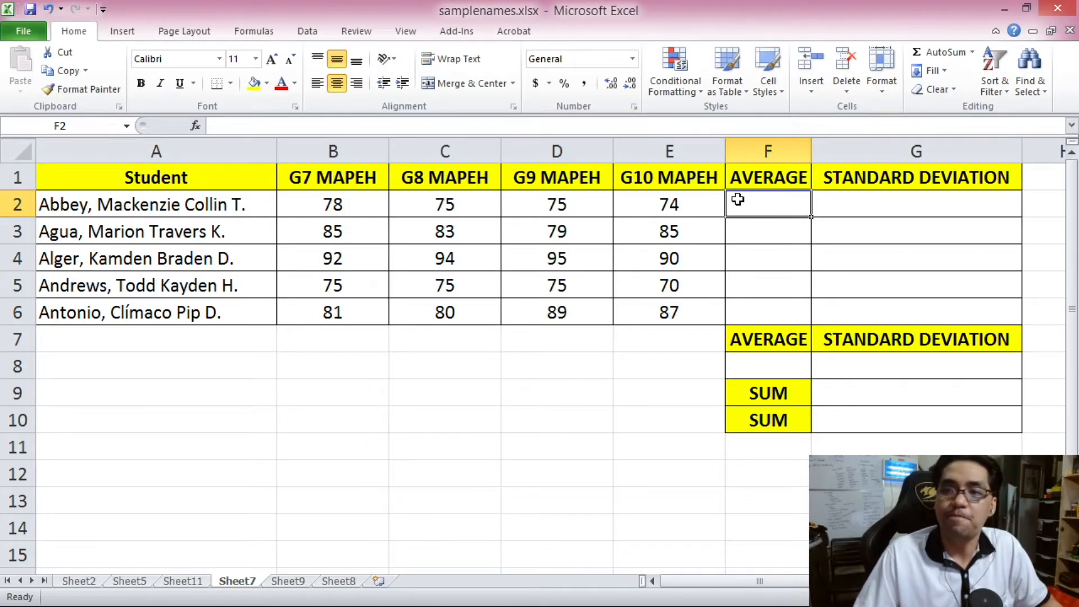
click(233, 123)
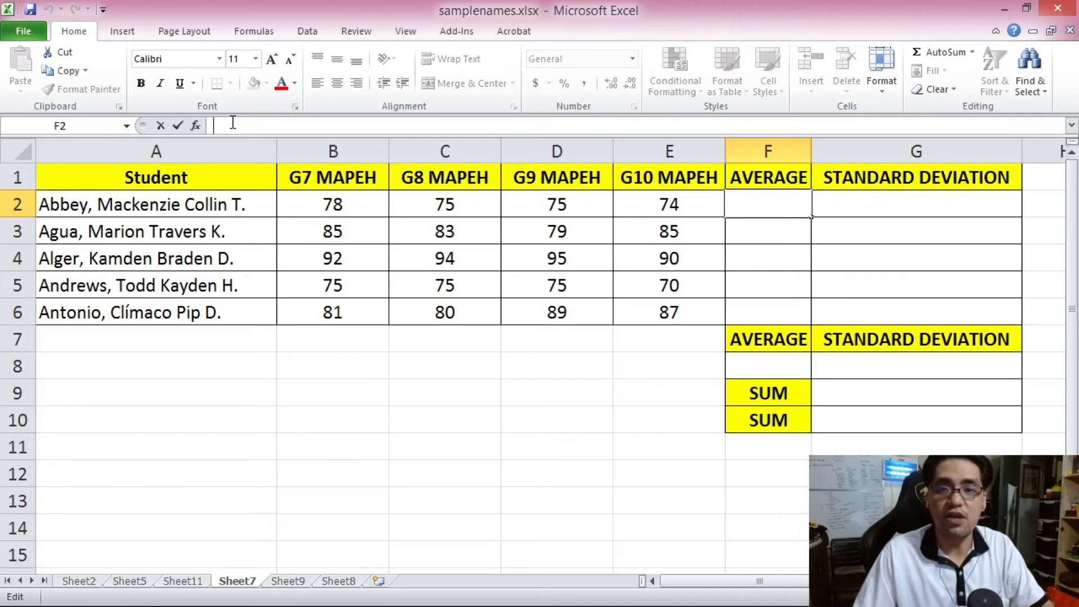
text(=()
click(345, 201)
text(+)
click(423, 204)
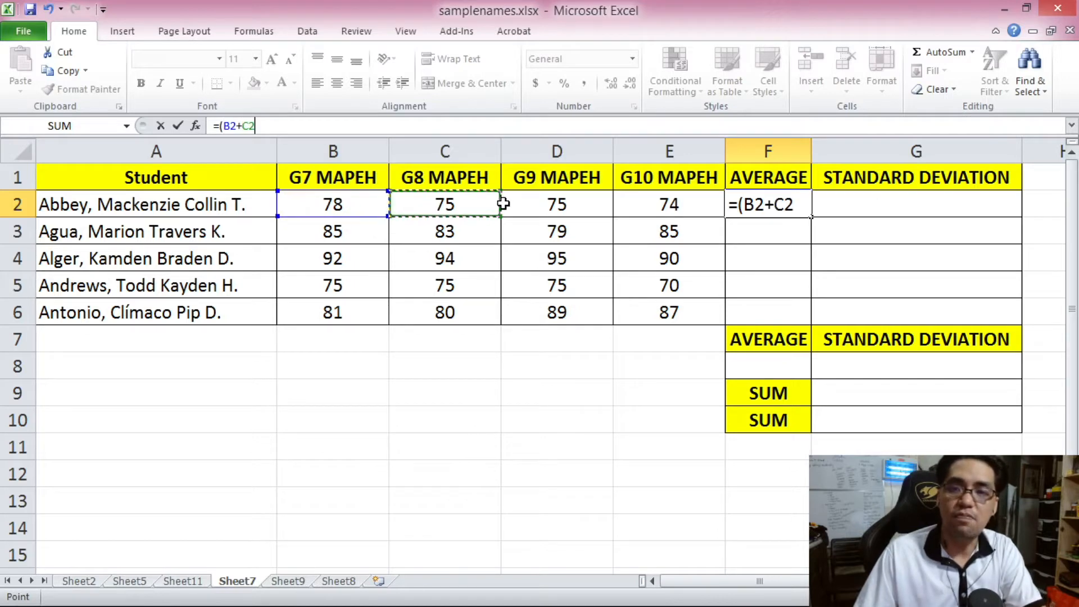
text(+)
click(510, 203)
text(+)
click(649, 202)
text()/4)
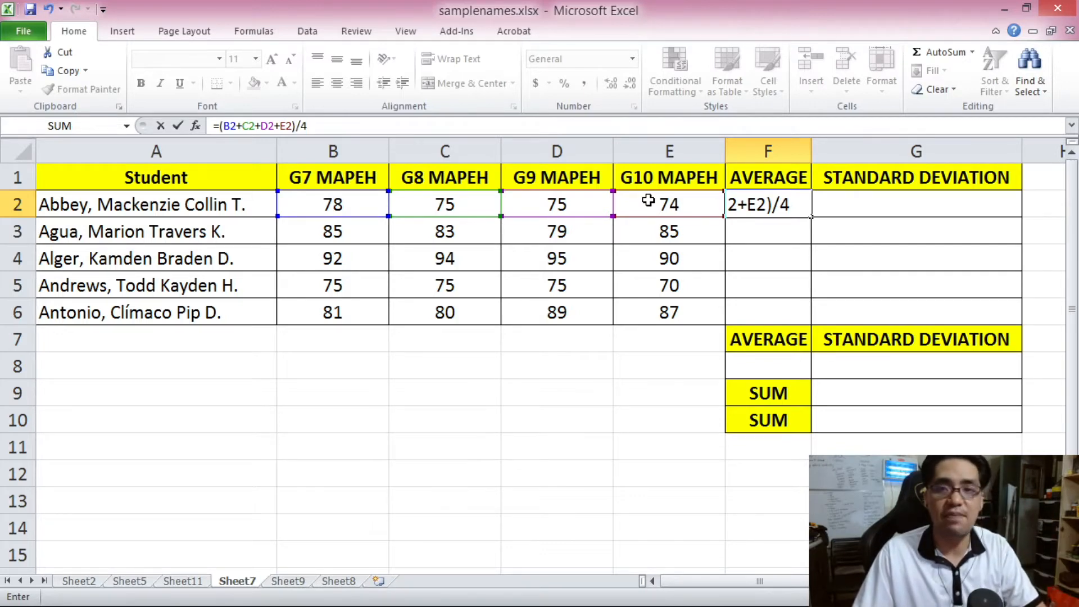
key(Return)
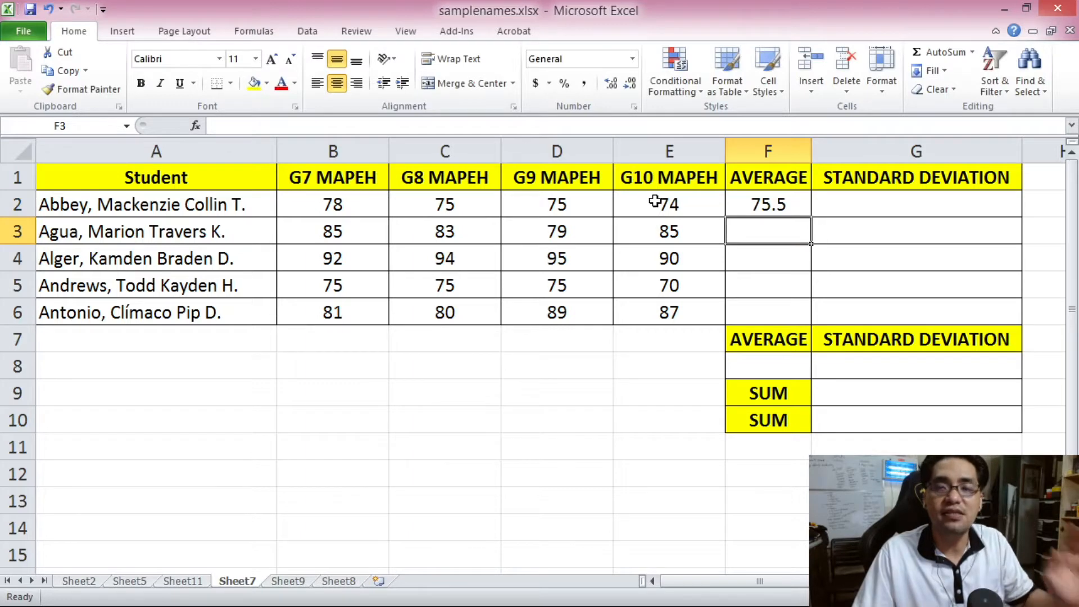
Copy the manual average formula from F2 to F3:F6 for the remaining students.
click(786, 206)
key(ctrl+c)
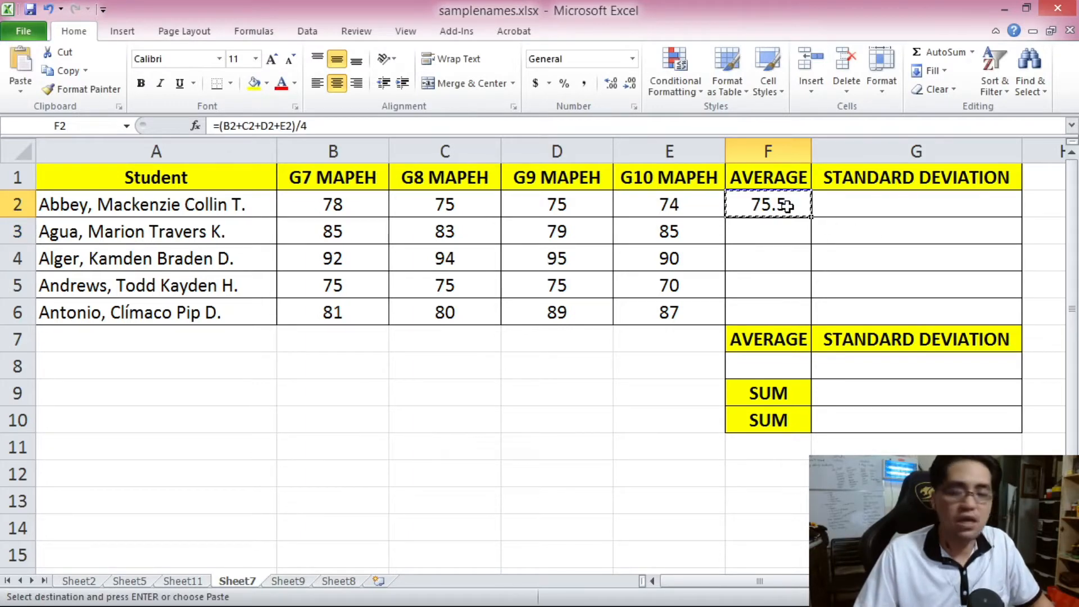
drag(784, 231, 784, 316)
key(ctrl+v)
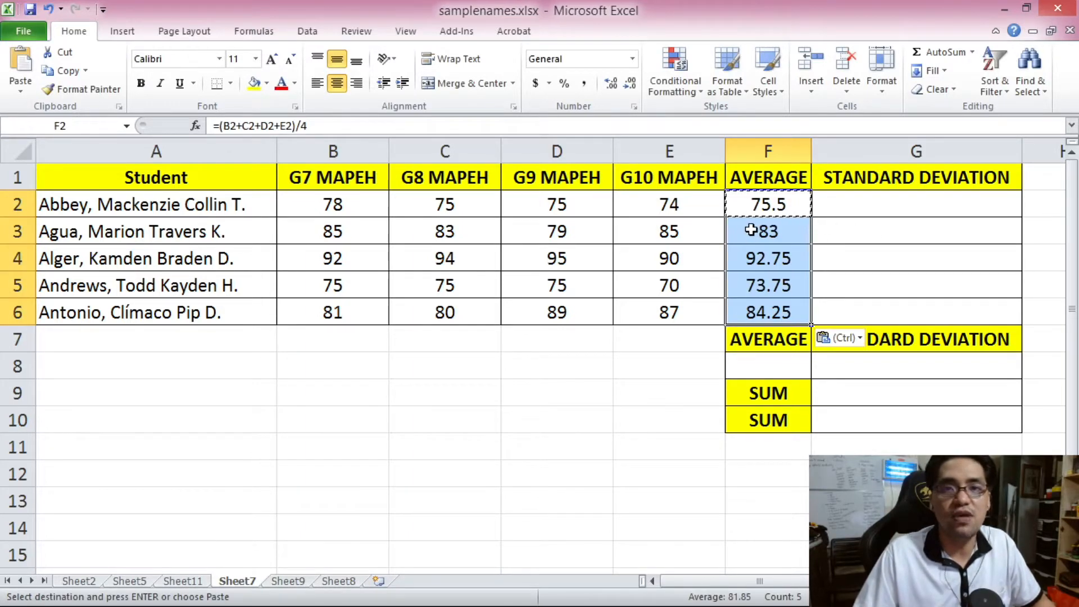
drag(759, 209, 778, 313)
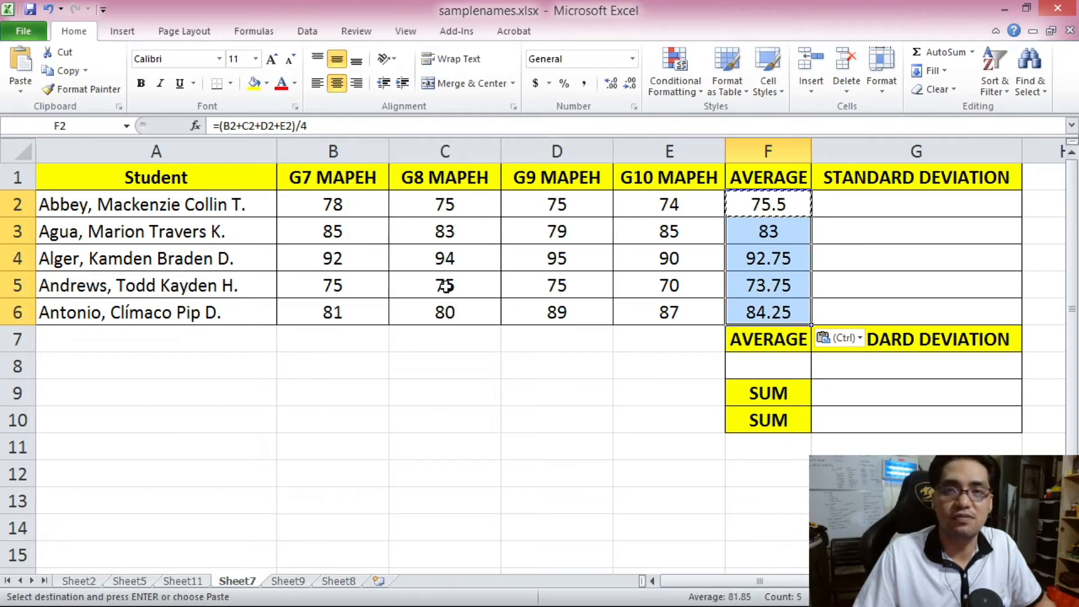
key(Right)
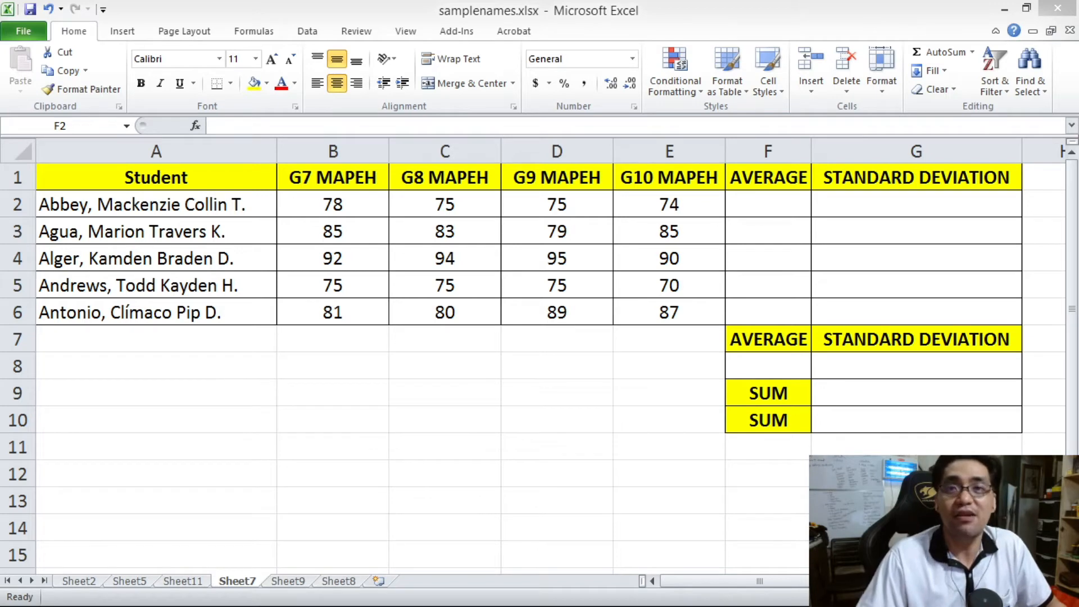
click(780, 201)
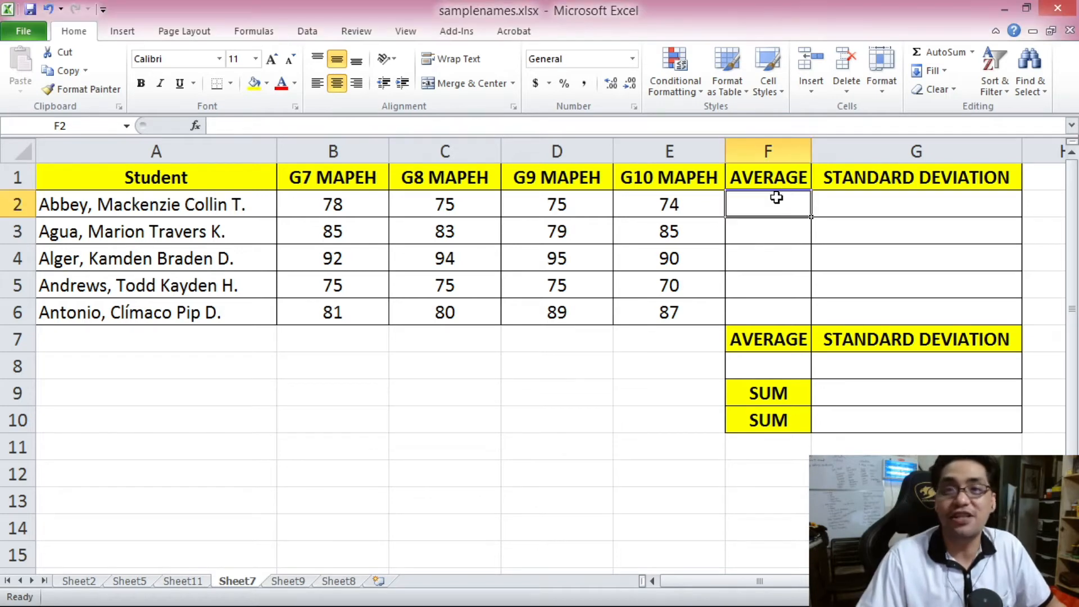
click(864, 203)
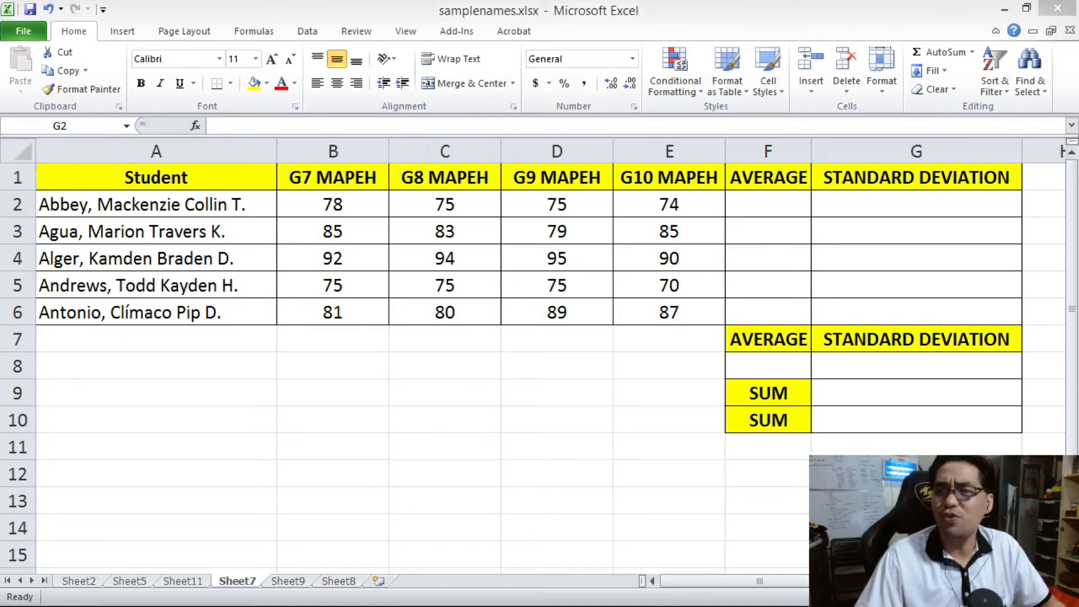
click(773, 202)
click(773, 202)
click(386, 200)
drag(385, 199, 708, 203)
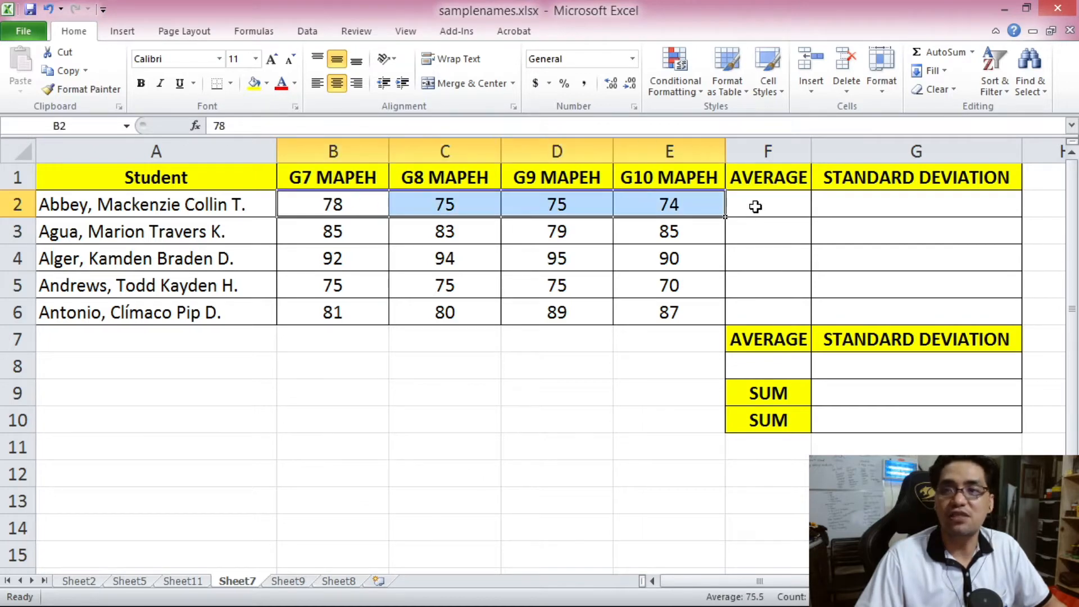
Calculate the first student's average in F2 with the formula =AVERAGE(B2:E2).
click(755, 207)
text(=AVERAGE()
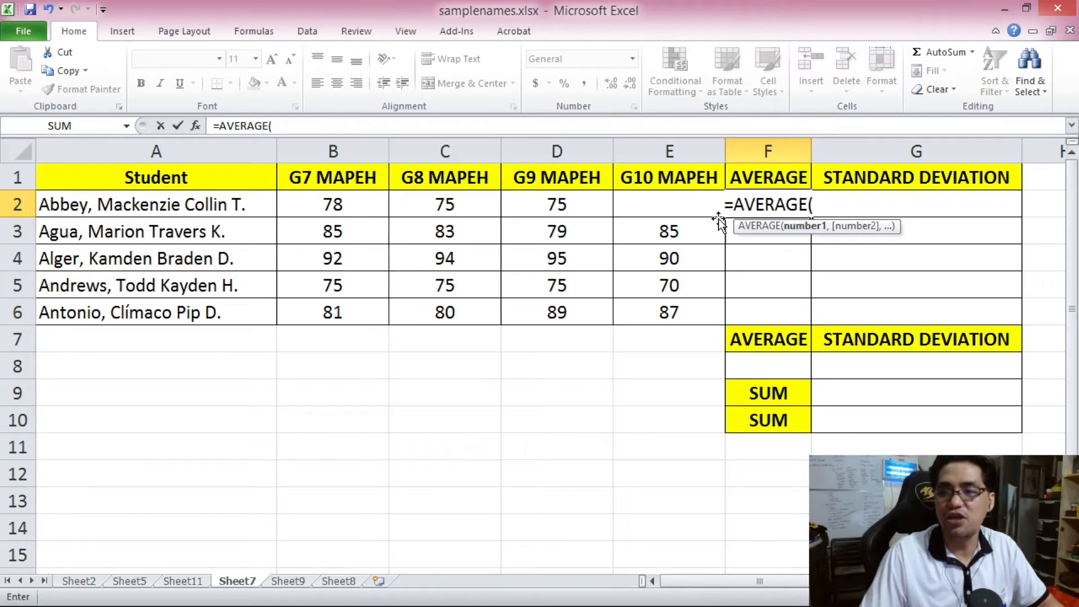
drag(326, 207, 640, 205)
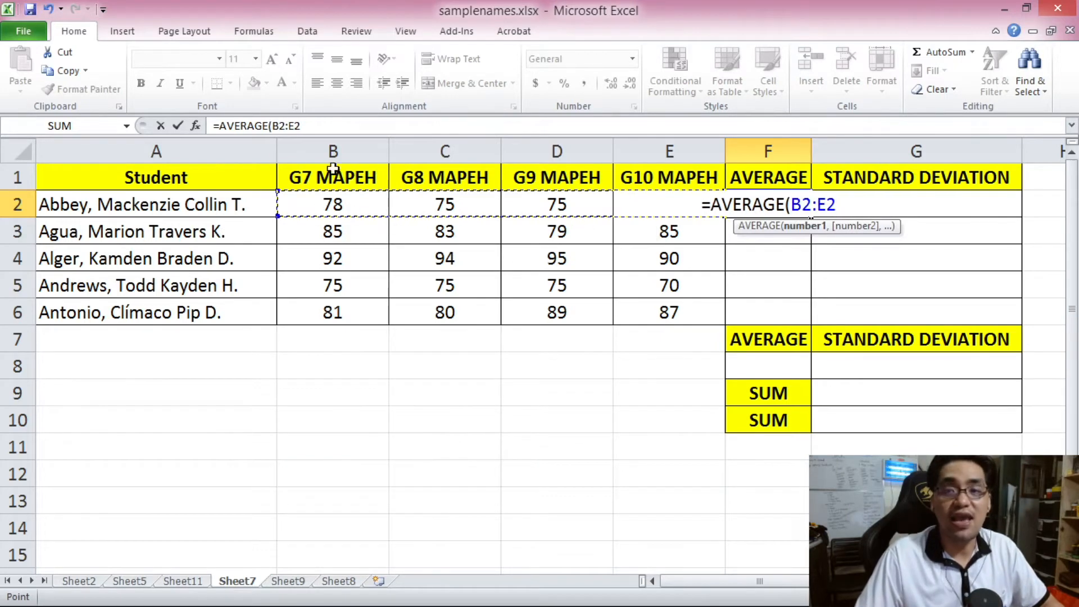
click(324, 125)
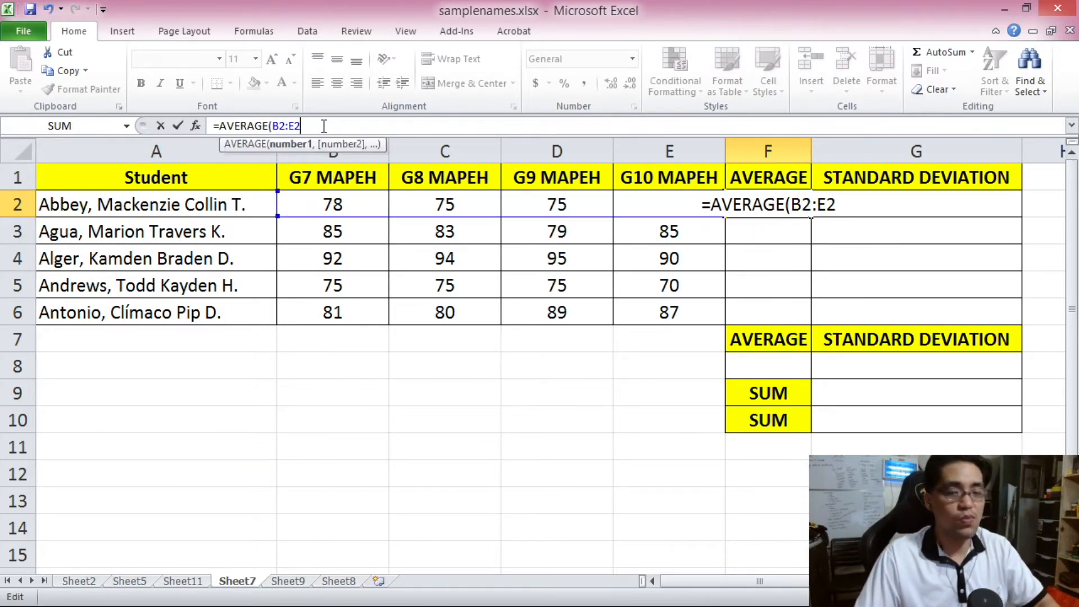
text())
key(Return)
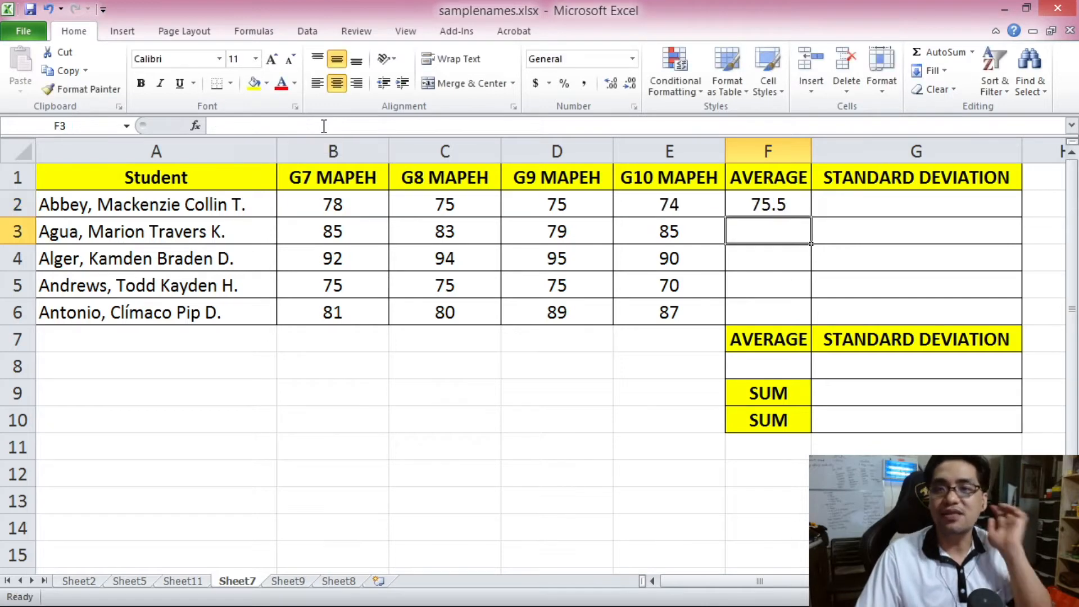
Copy the AVERAGE formula from F2 to F3:F6 and check the copied formulas in F3 and F4.
click(758, 204)
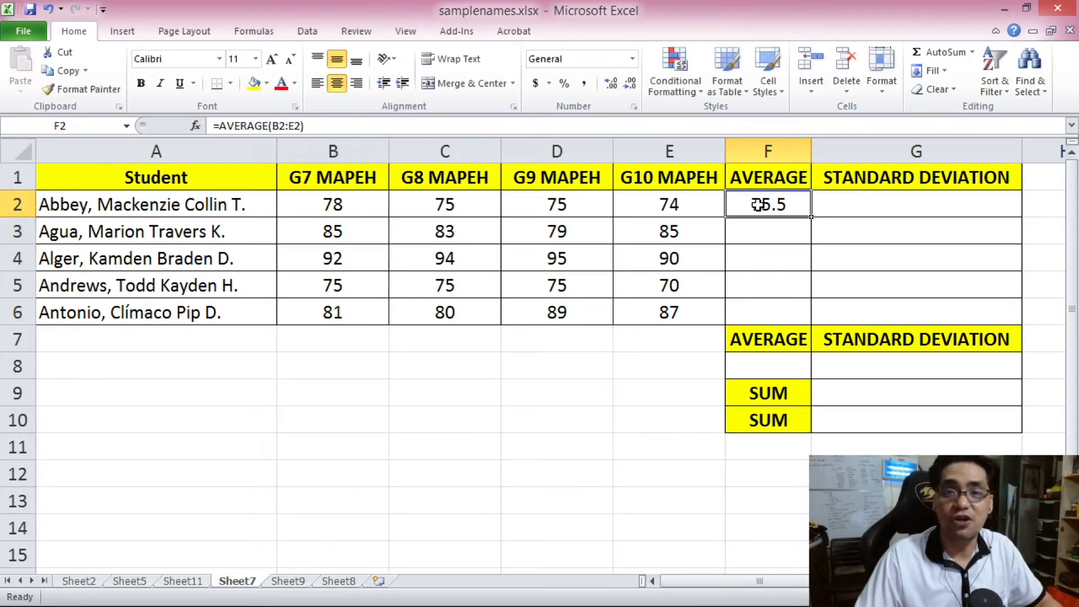
key(ctrl+c)
drag(765, 231, 784, 310)
key(ctrl+v)
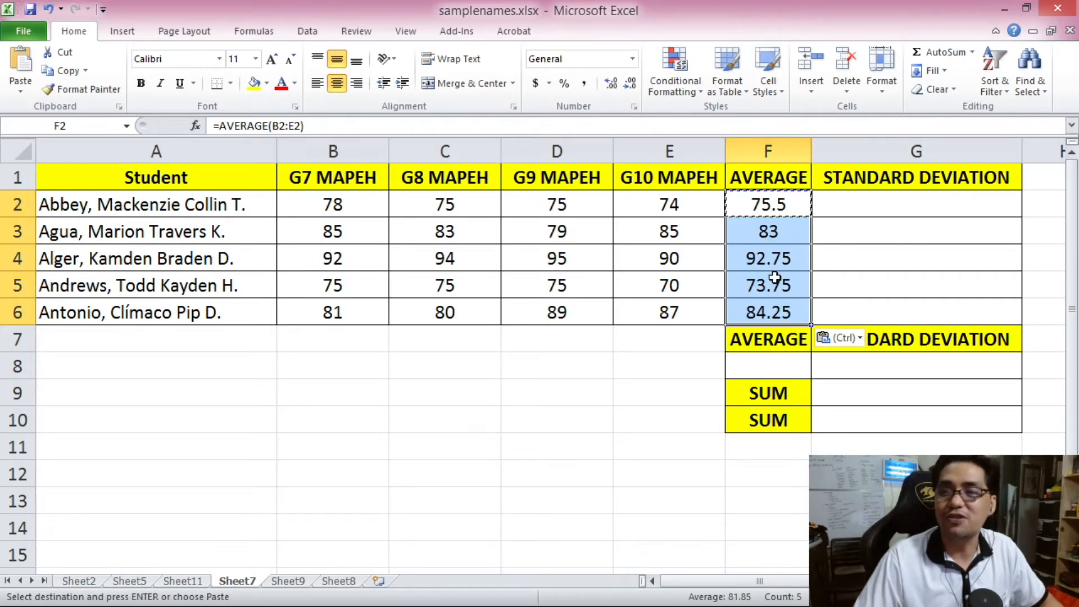
click(769, 235)
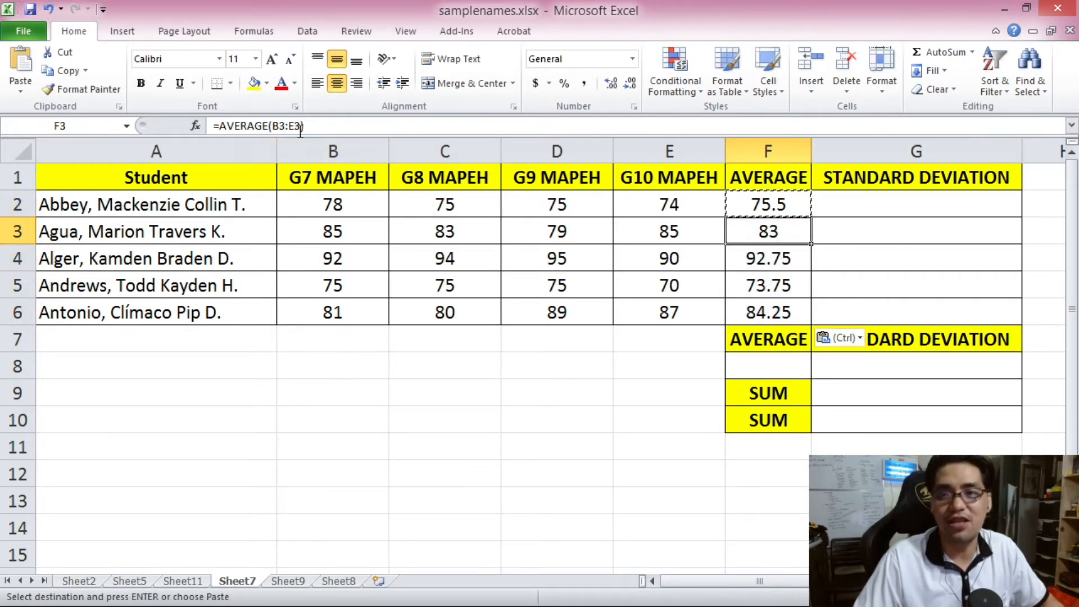
click(299, 127)
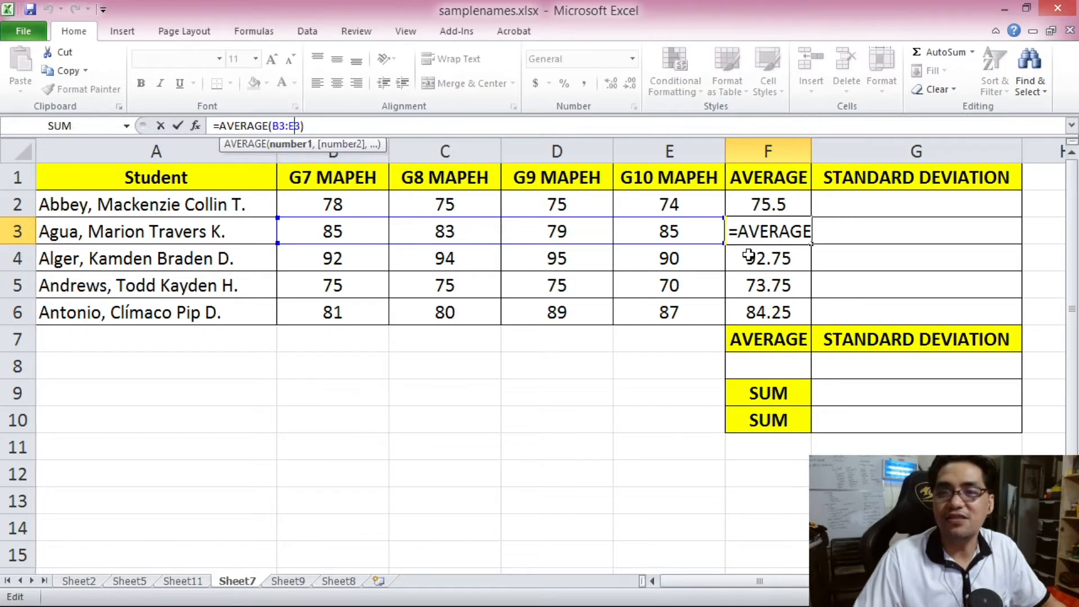
key(Escape)
click(779, 257)
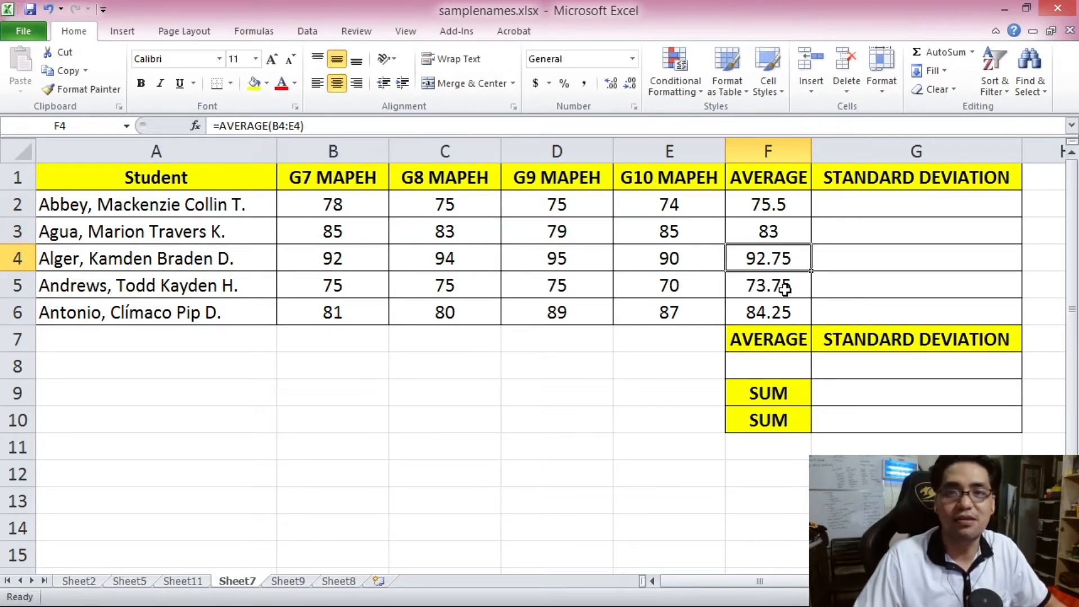
Calculate the first student's standard deviation in G2 with the formula =STDEV(B2:E2).
click(916, 204)
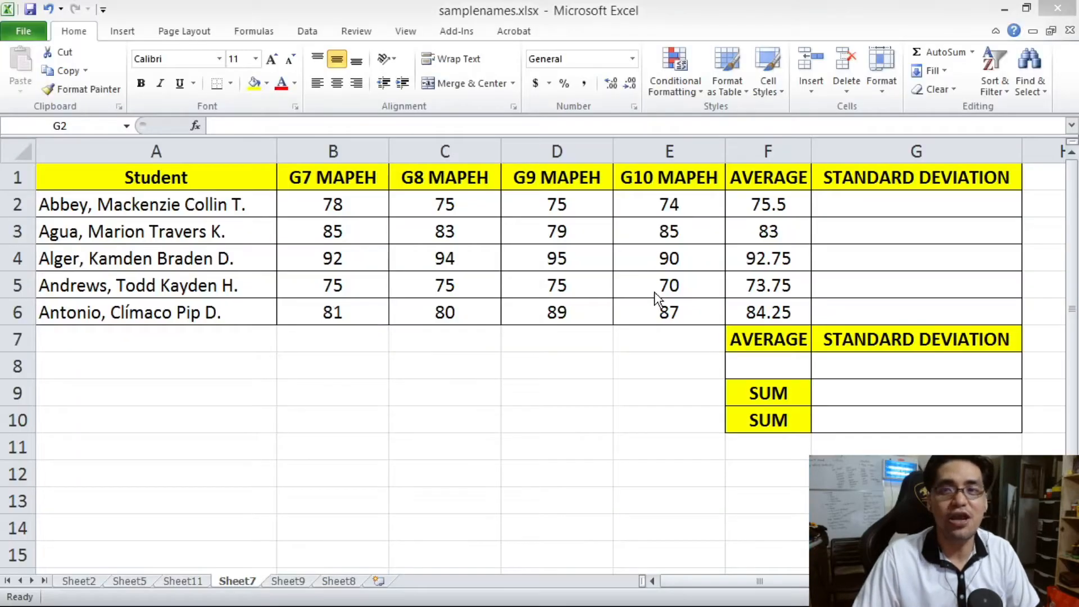
click(899, 193)
text(=STDEV)
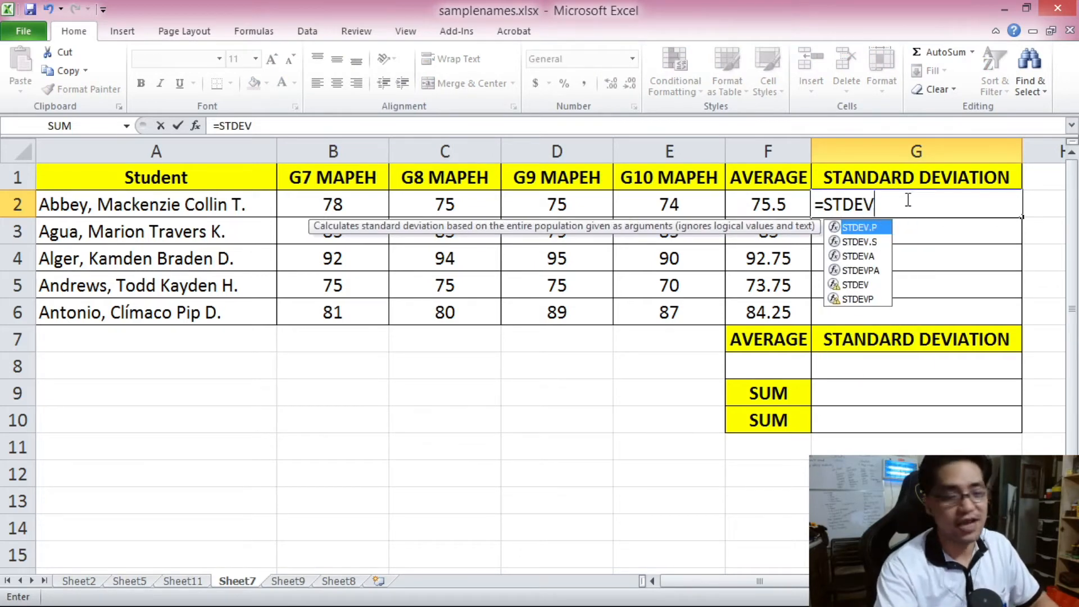
text(()
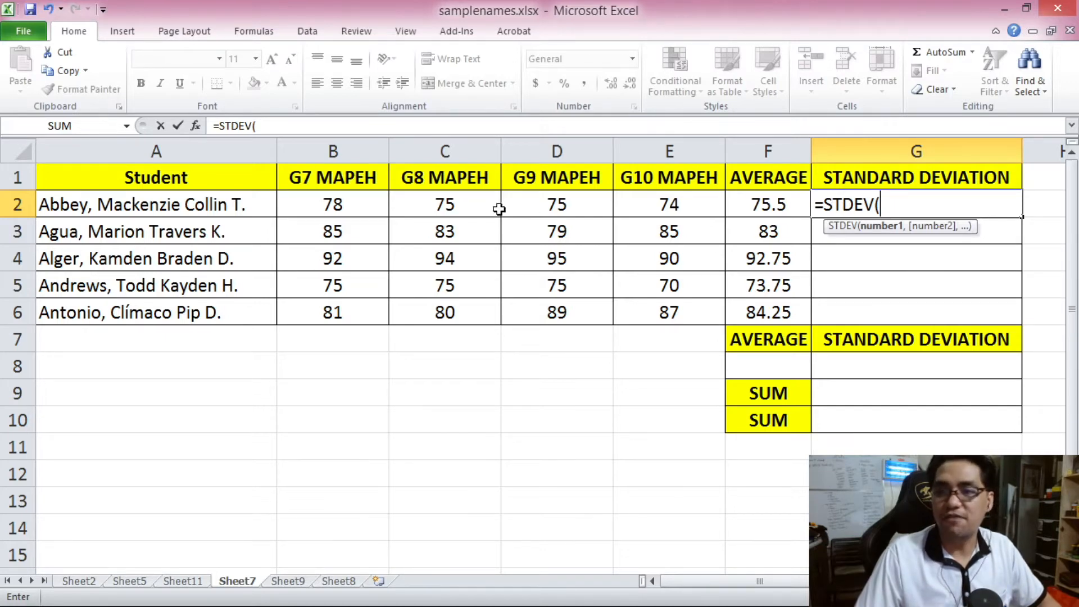
drag(345, 202, 637, 201)
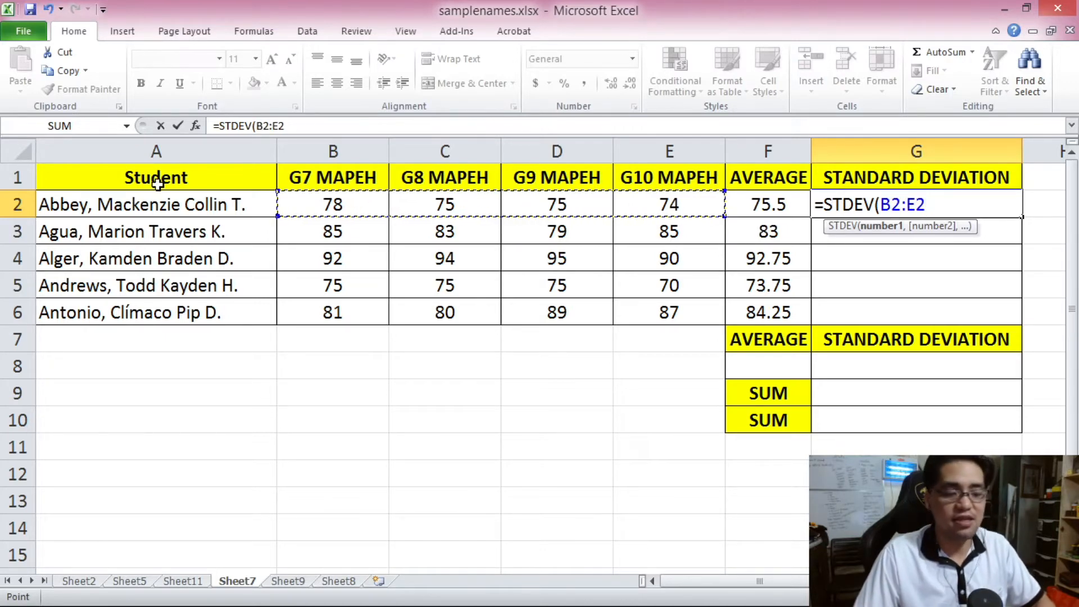
click(304, 127)
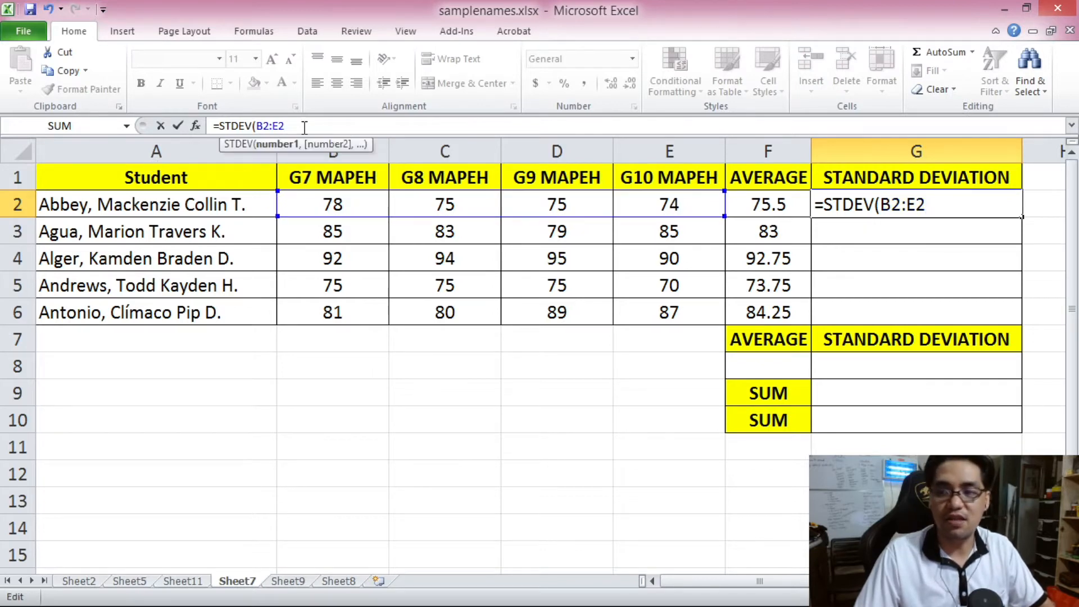
text())
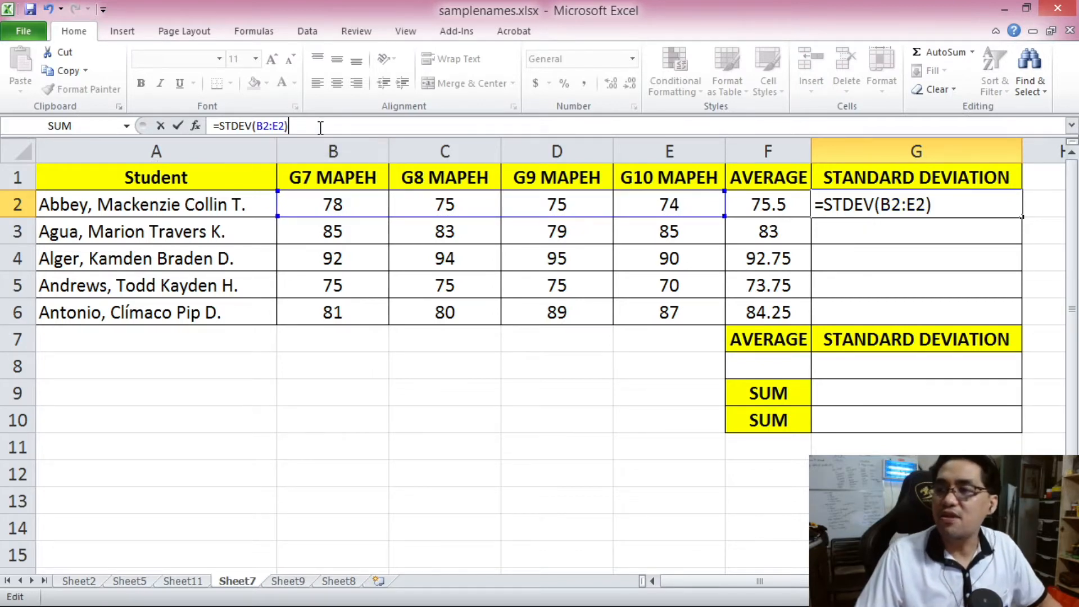
key(Return)
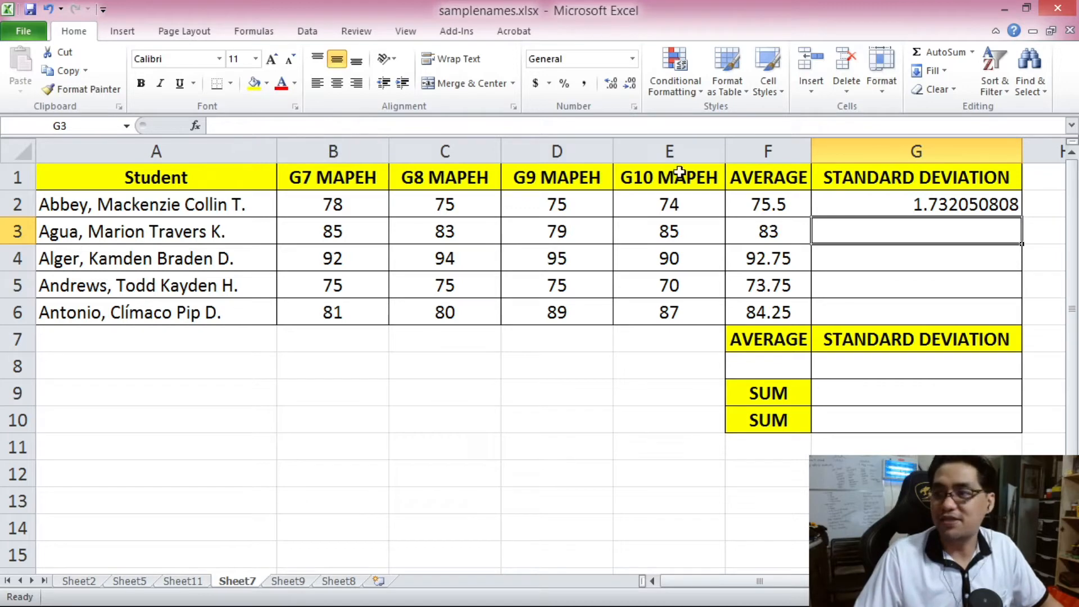
Copy the STDEV formula from G2 to G3:G6 and check the first two students' grades and the average formula in F2.
click(890, 206)
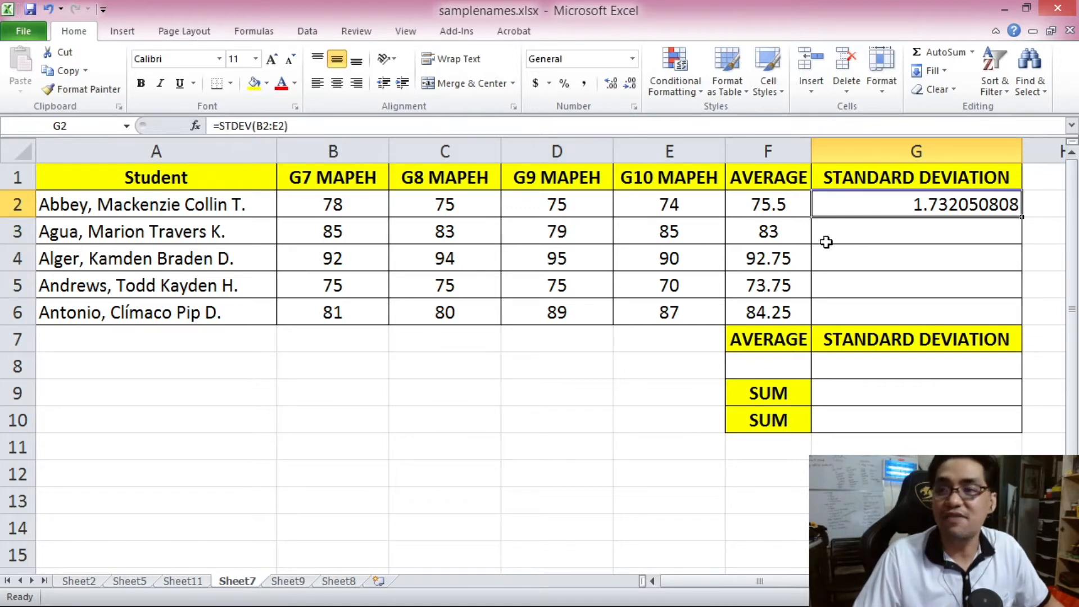
key(ctrl+c)
drag(894, 209, 910, 311)
key(ctrl+v)
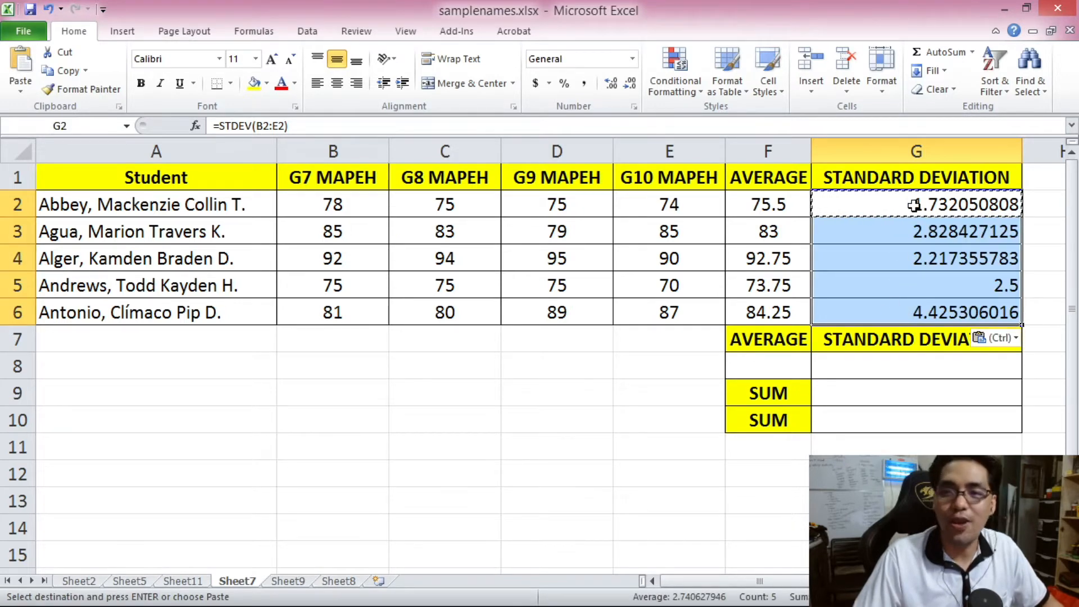
drag(332, 204, 631, 204)
drag(365, 232, 637, 234)
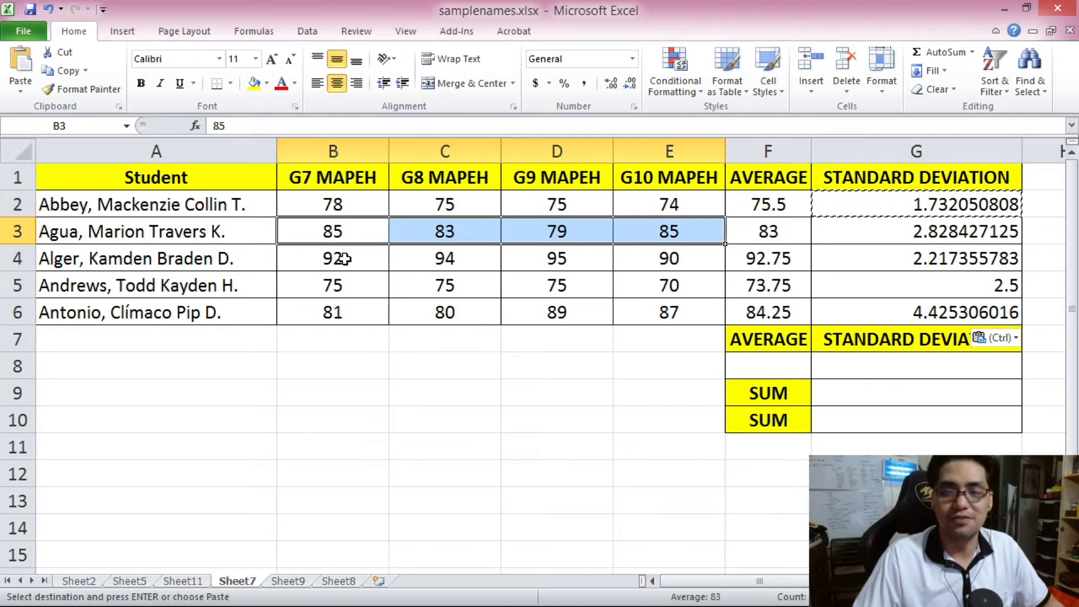
click(768, 204)
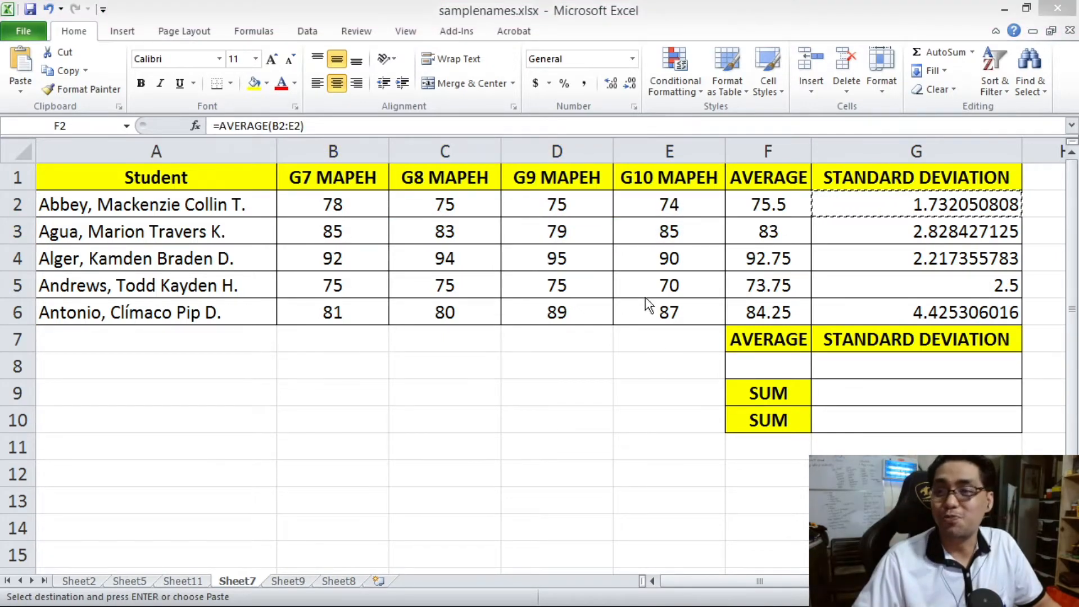
drag(340, 208, 669, 205)
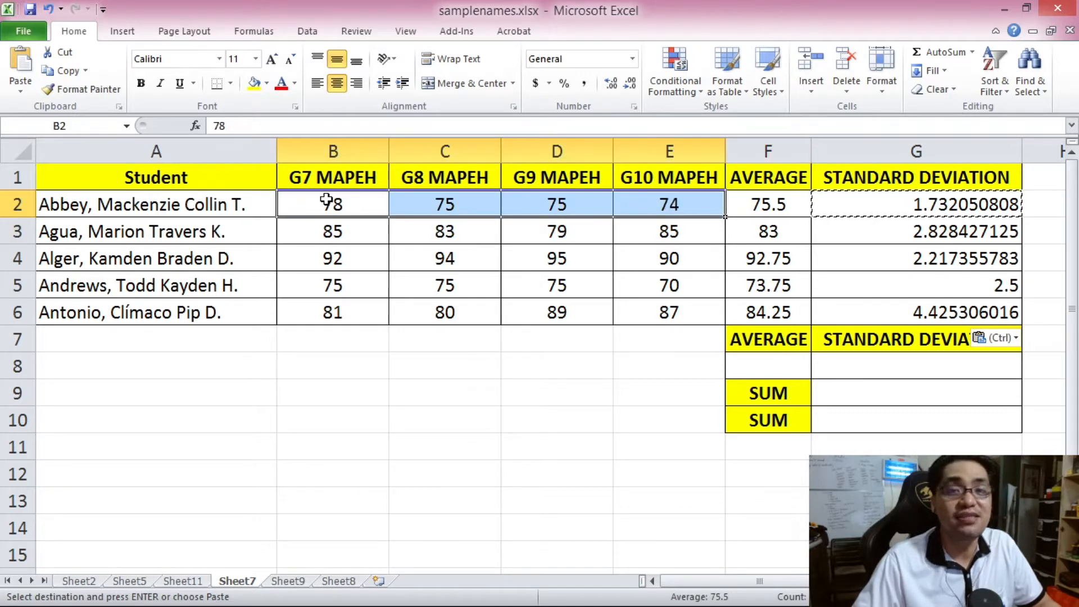
Calculate the overall average of all students' grades in F8 with the formula =AVERAGE(B2:E6).
drag(349, 203, 653, 303)
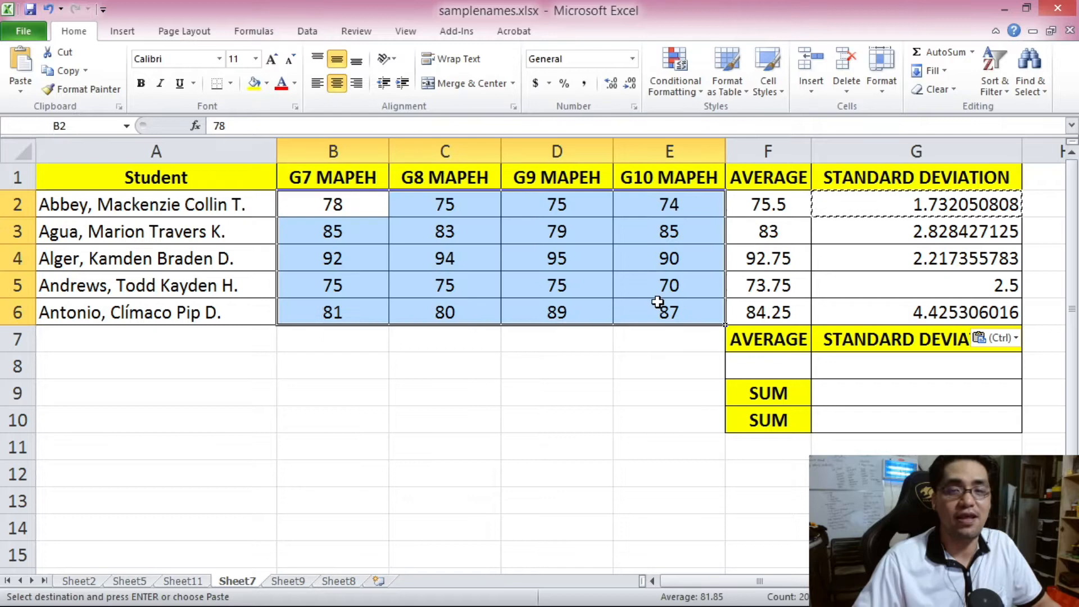
click(759, 369)
text(=AVERAGE()
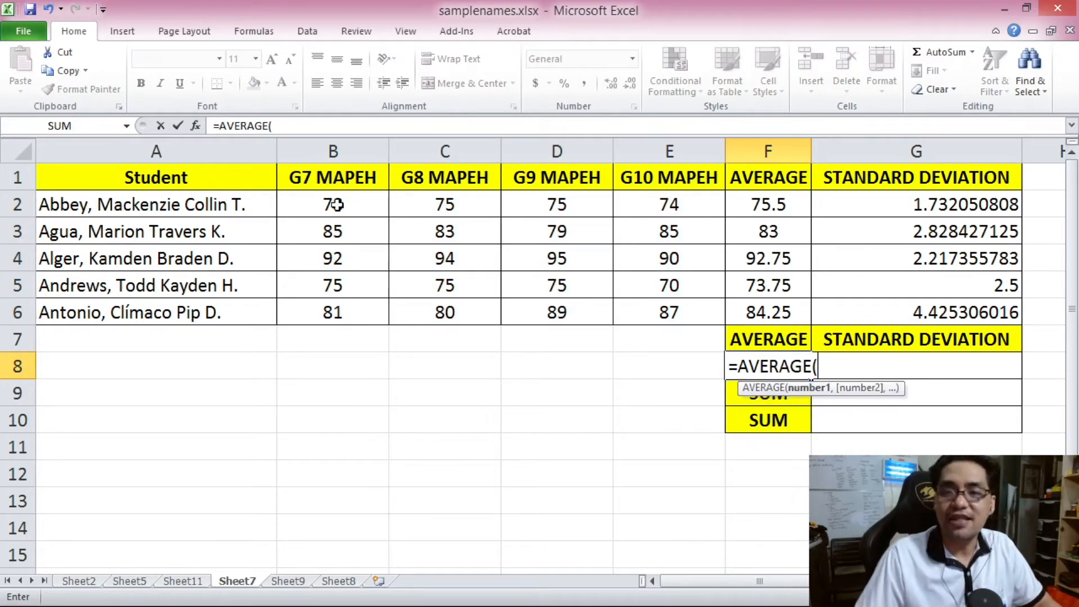
drag(318, 202, 685, 315)
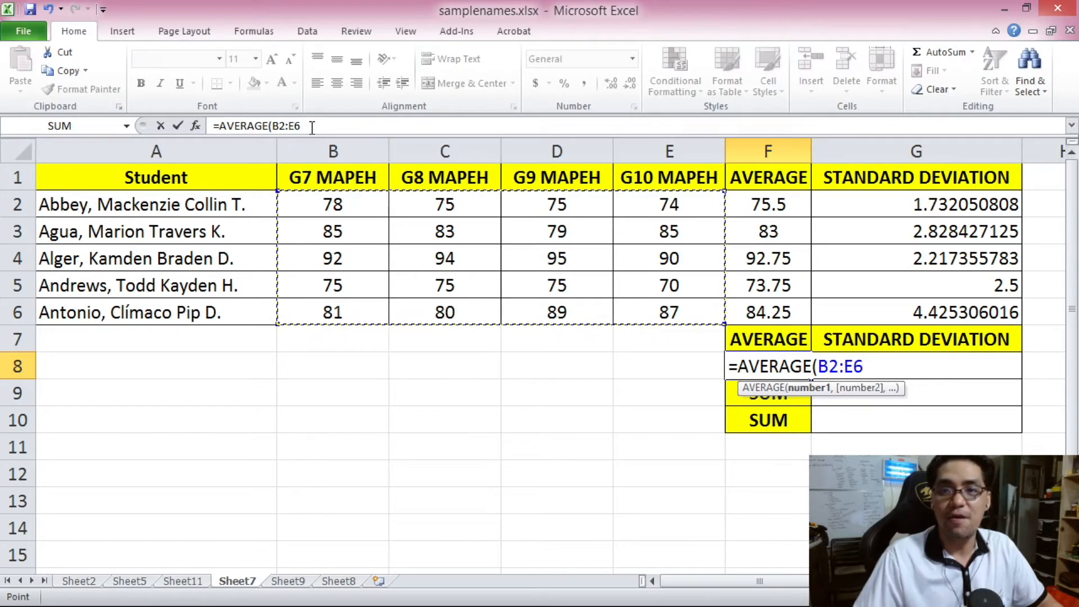
click(311, 127)
key(Return)
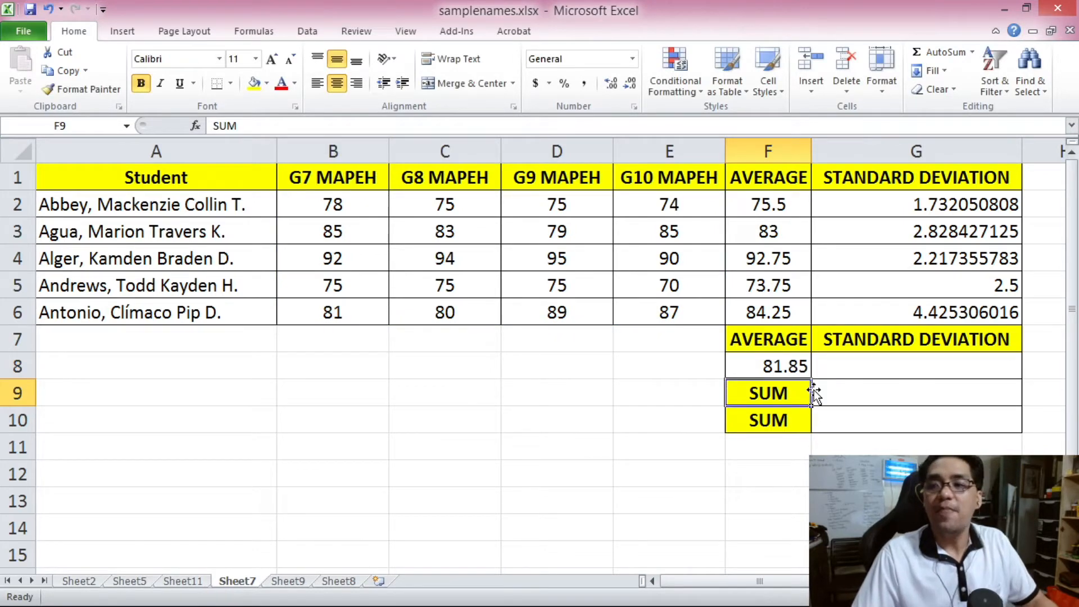
click(791, 365)
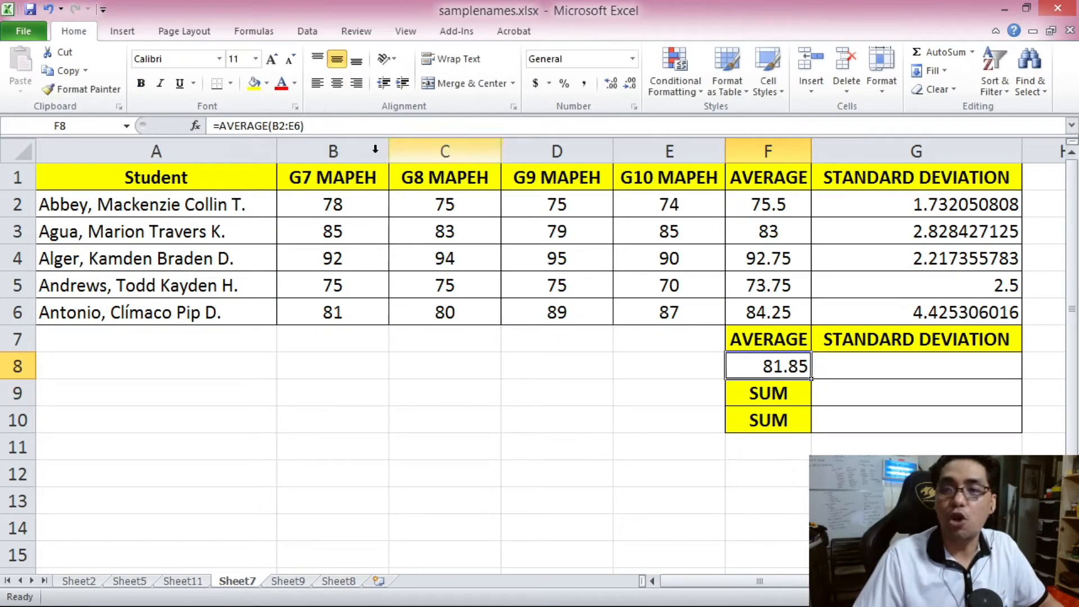
Calculate the overall standard deviation of all students' grades in G8 with the formula =STDEV(B2:E6).
click(914, 363)
text(=)
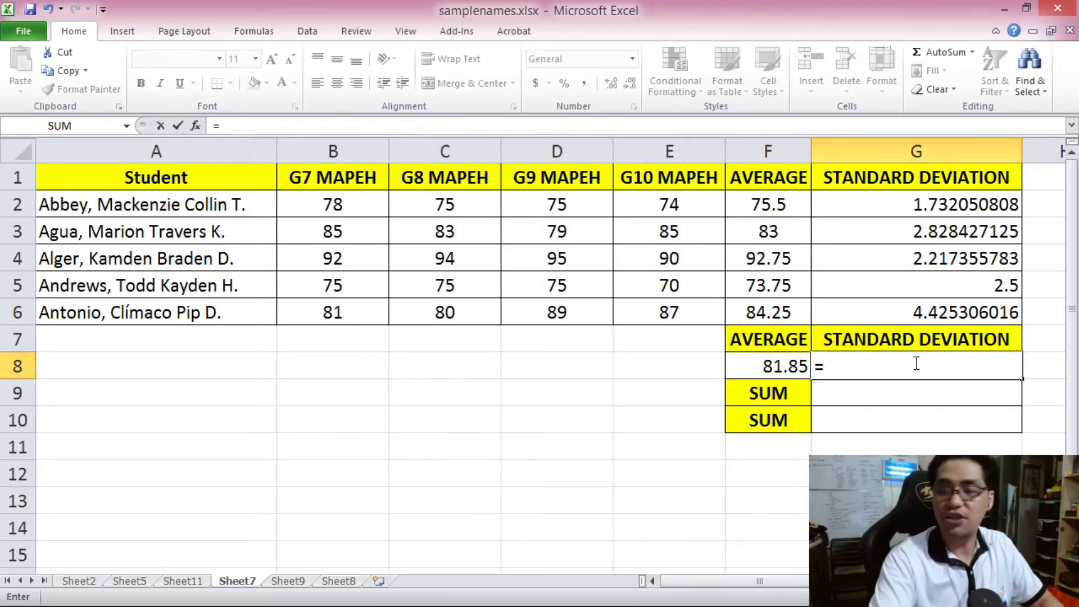
text(STDEV()
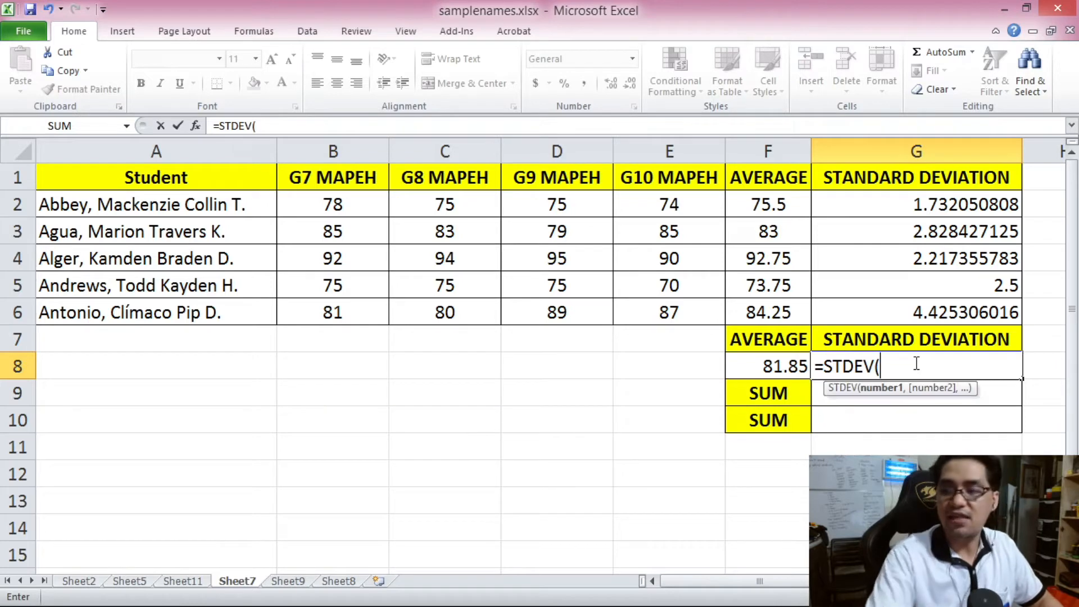
drag(332, 203, 656, 310)
text())
key(Return)
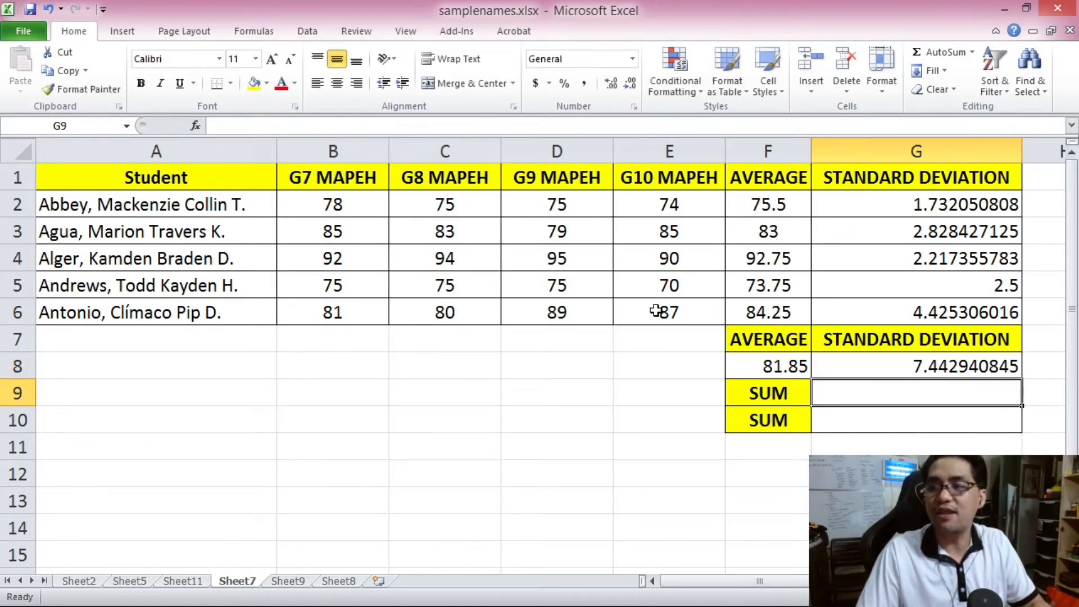
click(909, 375)
drag(337, 213, 415, 212)
drag(649, 312, 649, 312)
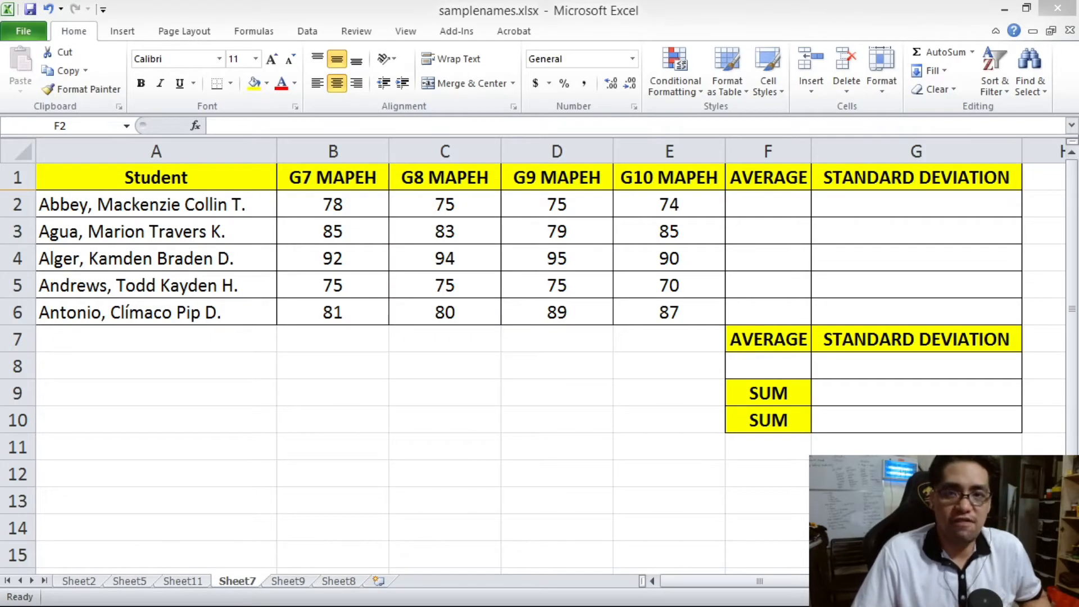
Enter the word AVERAGE in F2 without an equals sign, and clear the cell again.
click(736, 212)
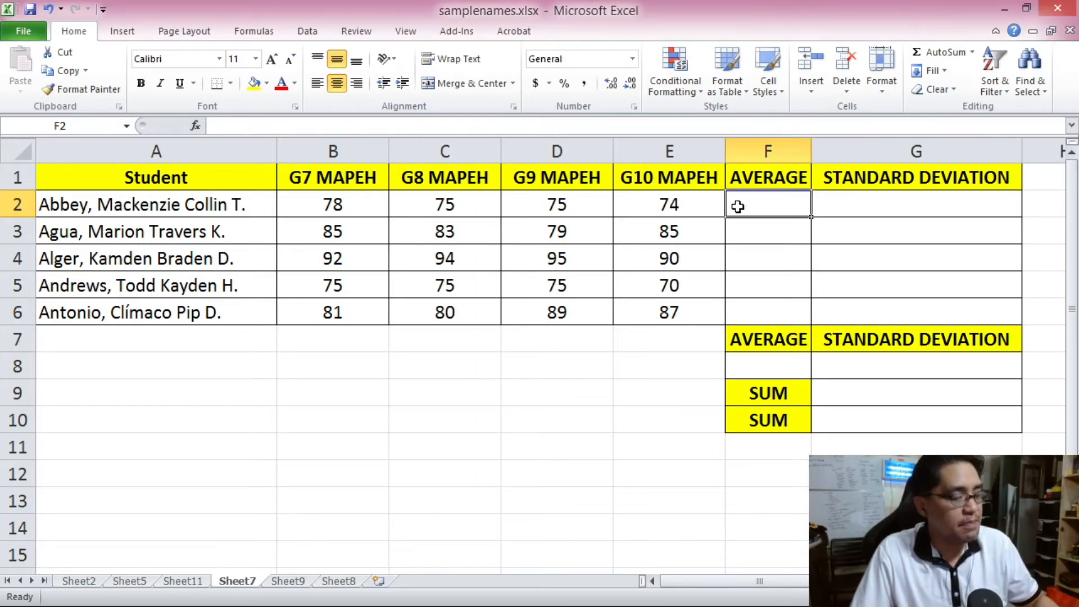
text(AVERAGE)
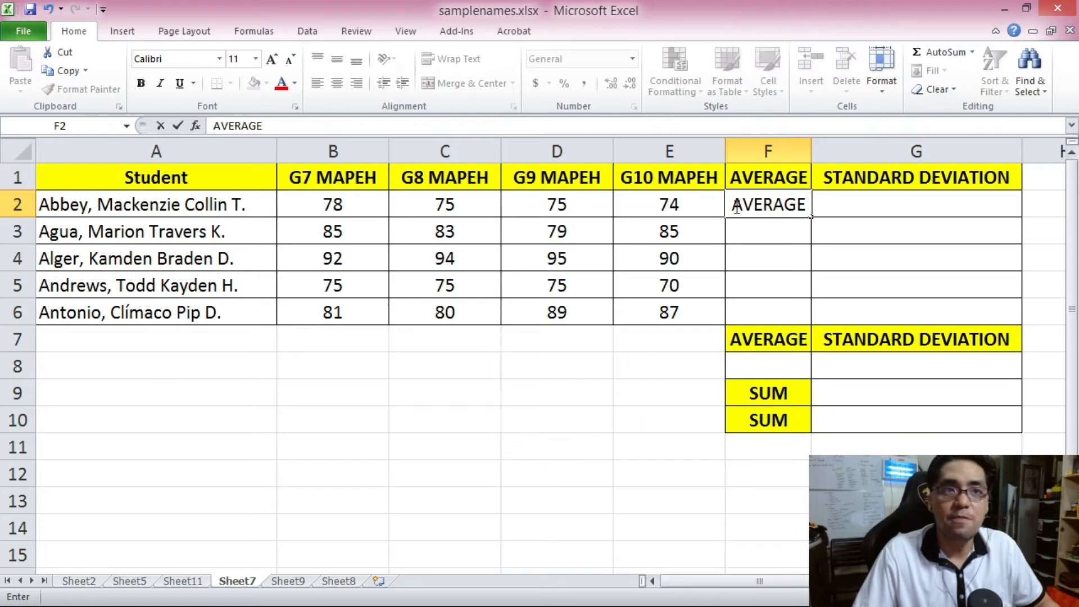
key(Return)
click(743, 207)
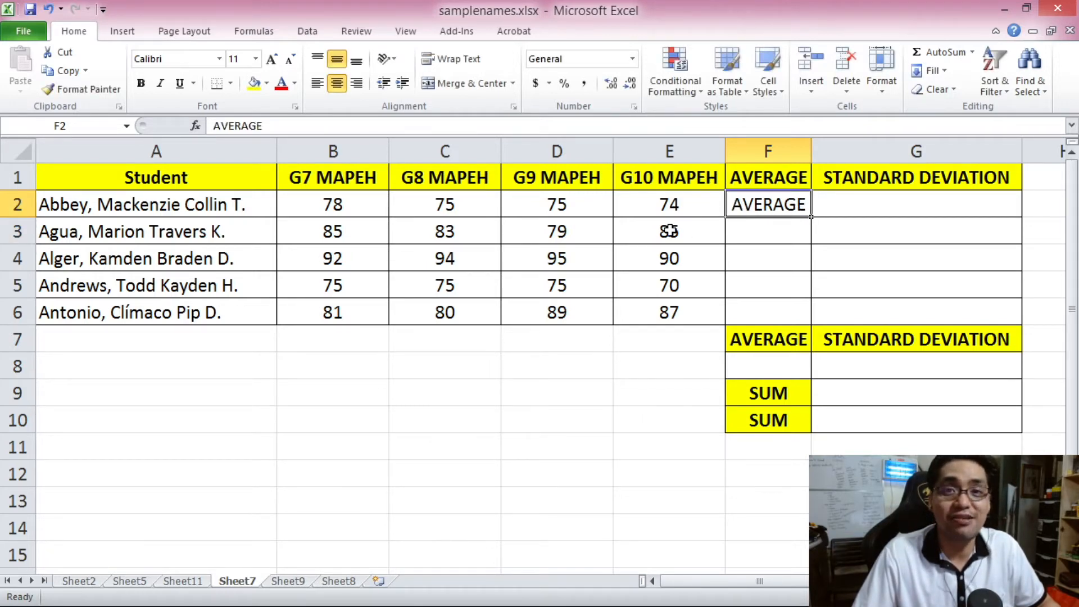
key(Delete)
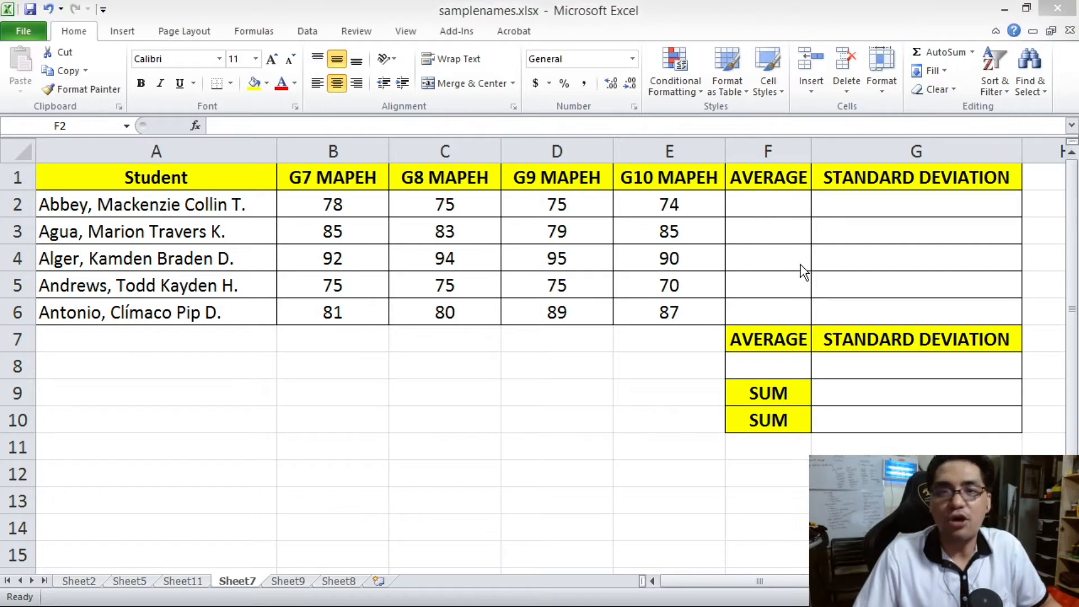
Begin a formula in F2 with =AVERAGE( so that it is ready for its arguments.
key(alt+Tab)
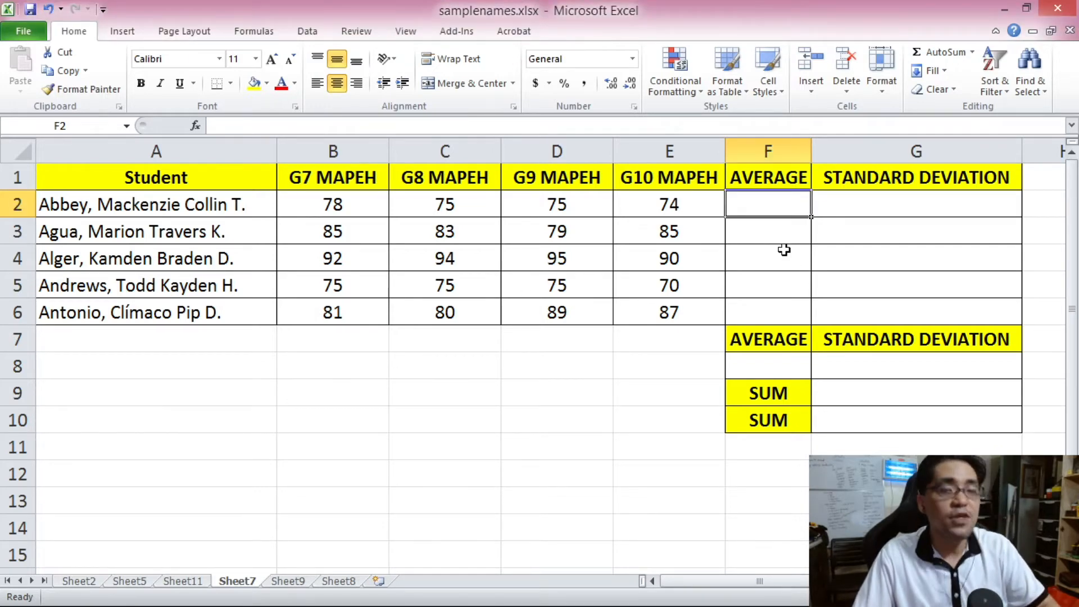
text(=)
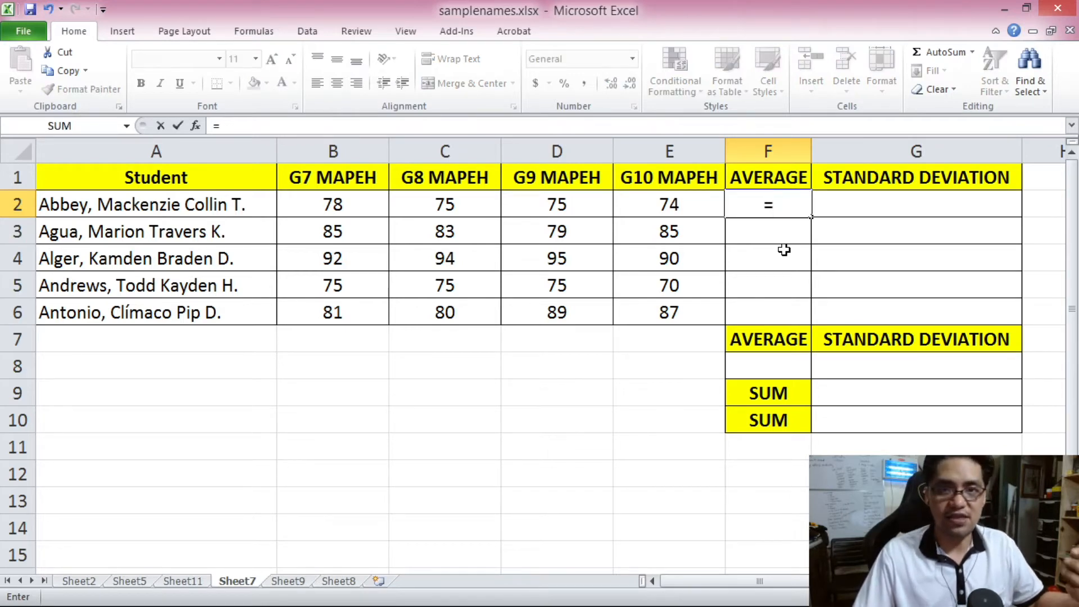
click(275, 125)
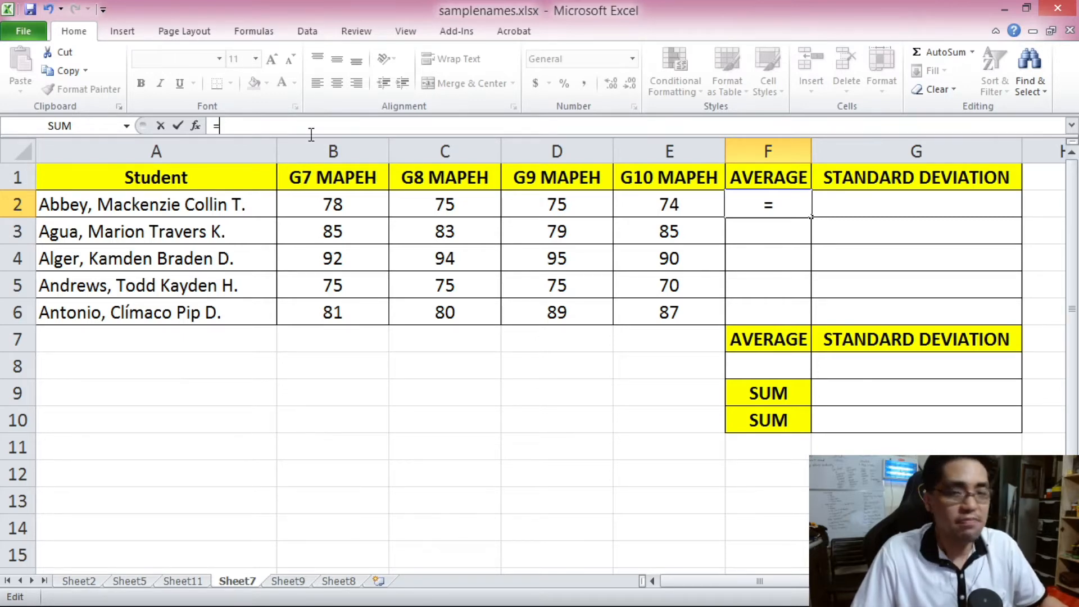
text(AVERAGE)
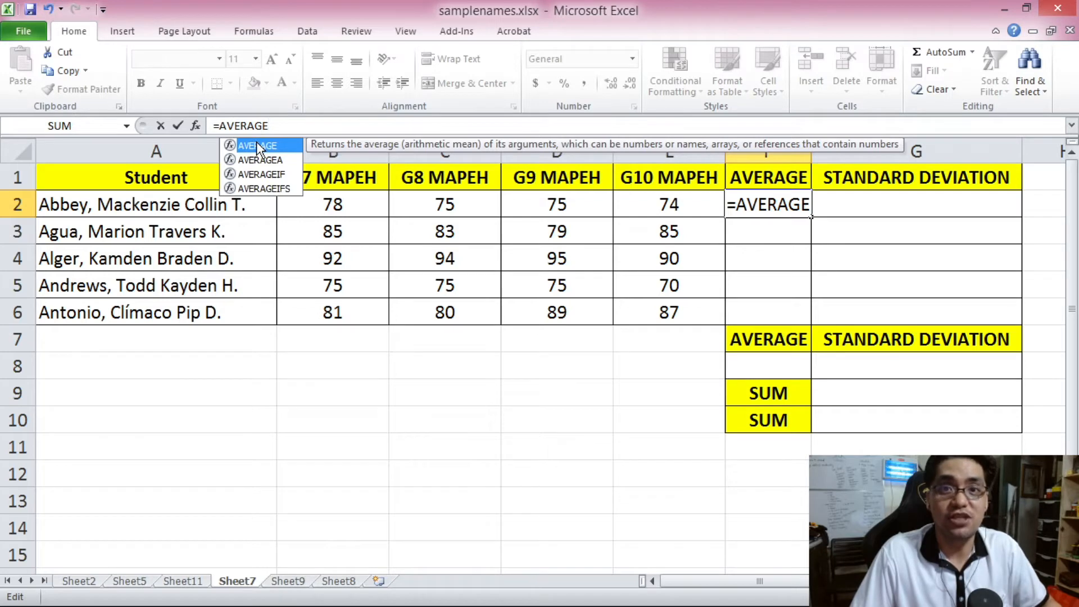
key(Escape)
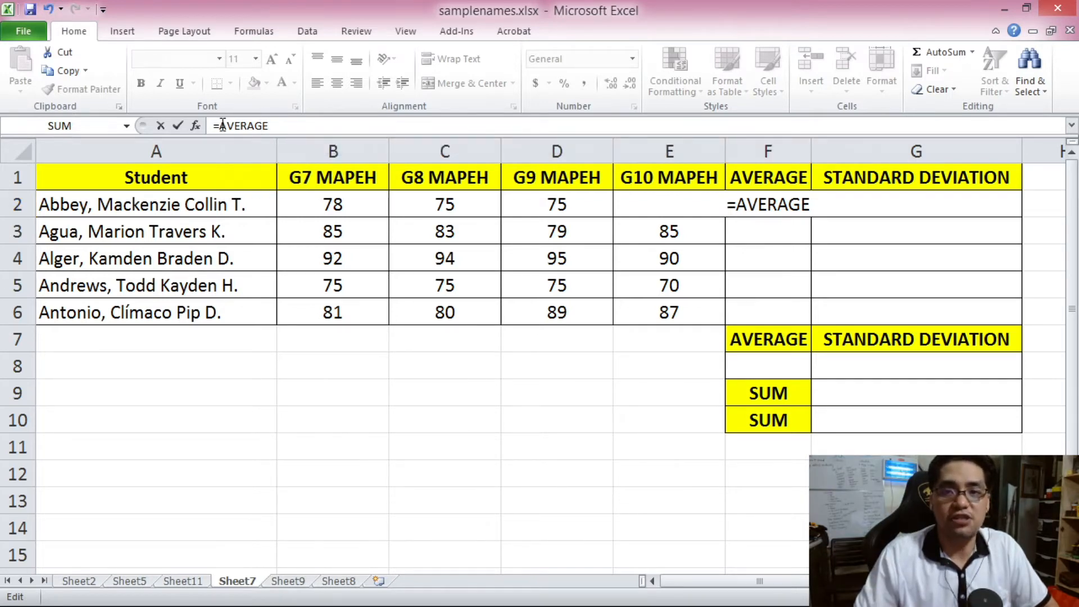
click(261, 126)
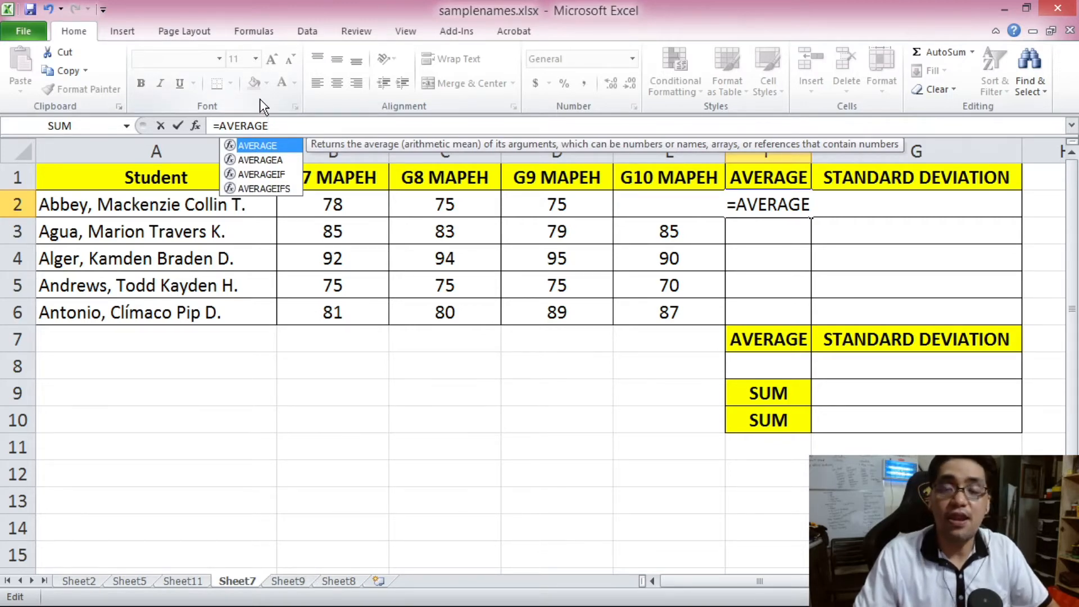
text(()
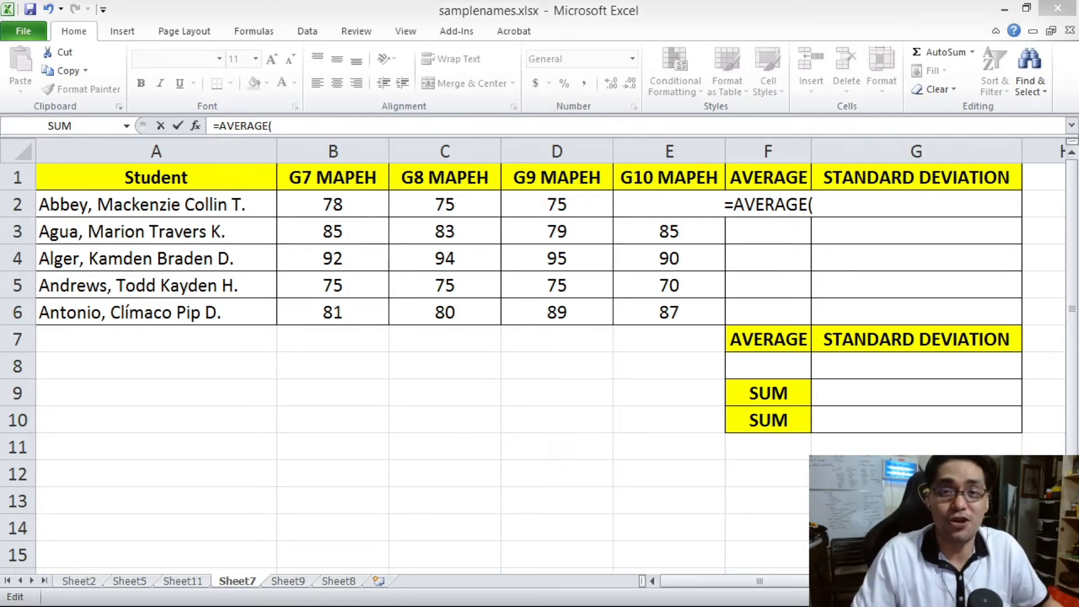
Complete the formula in F2 with sample numbers as =AVERAGE(5,5,5,5,5) and check its result.
click(325, 123)
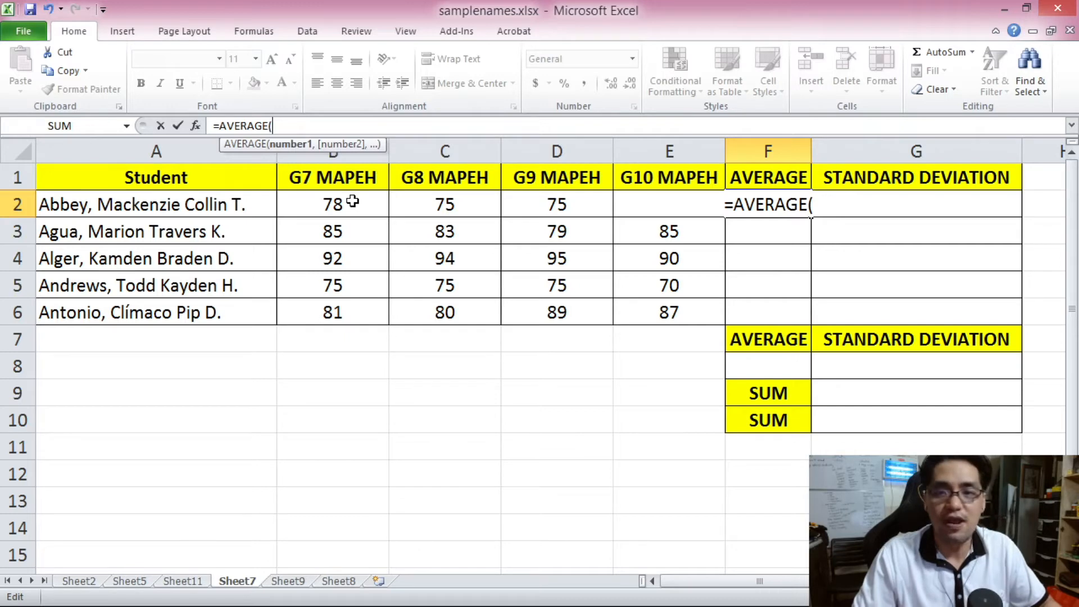
text(5,)
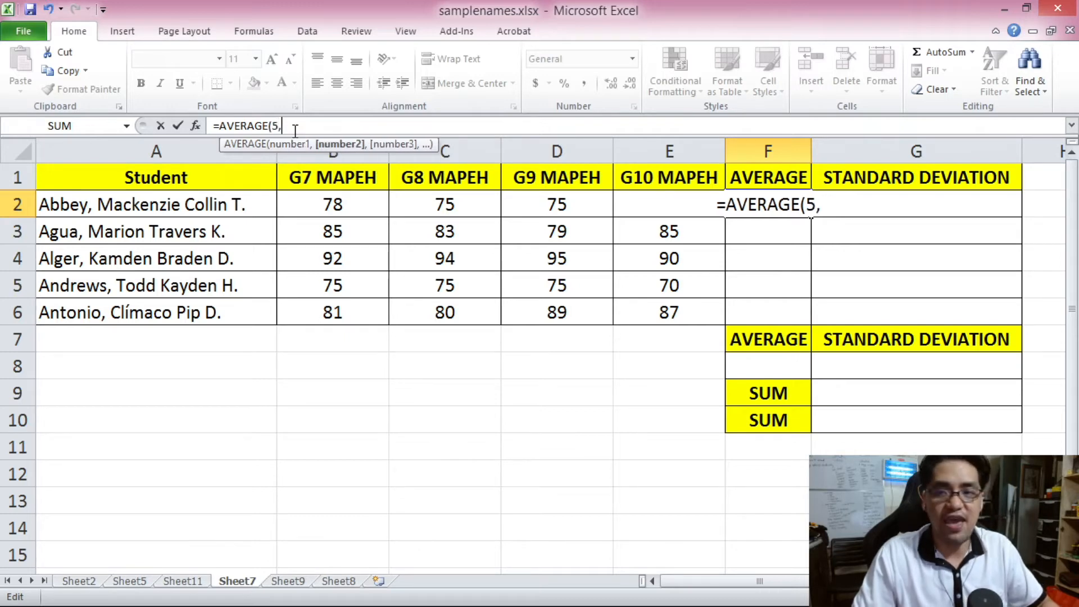
text(5,5,5,5)
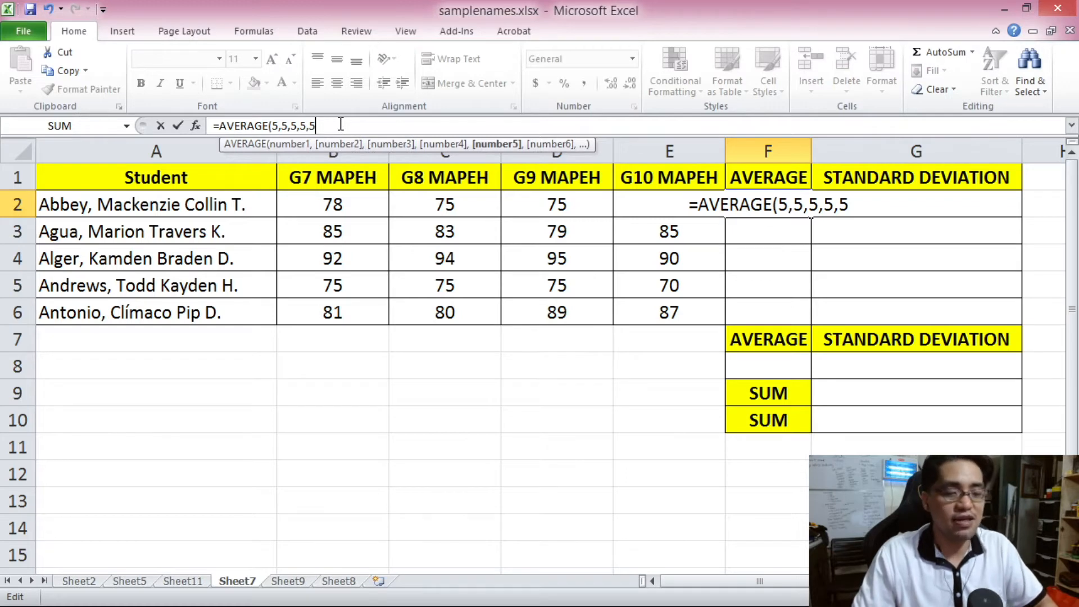
text())
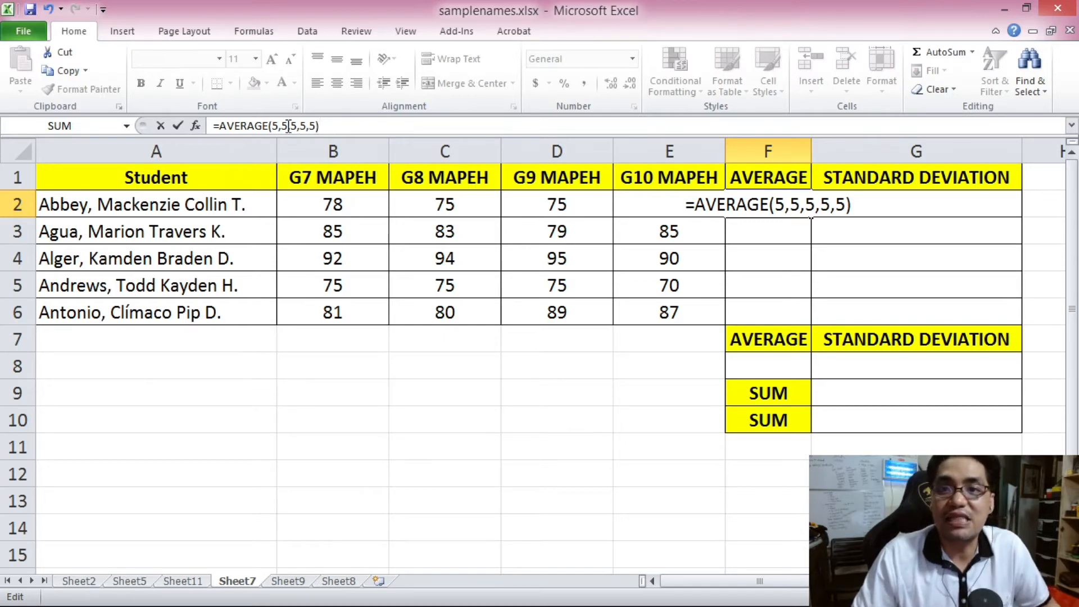
drag(273, 126, 328, 129)
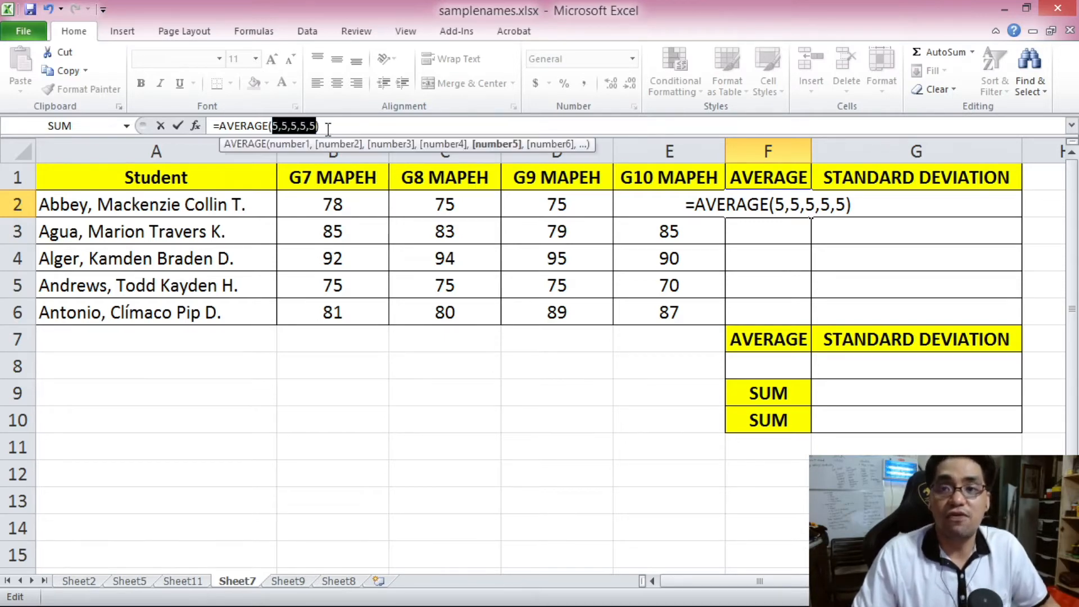
click(328, 127)
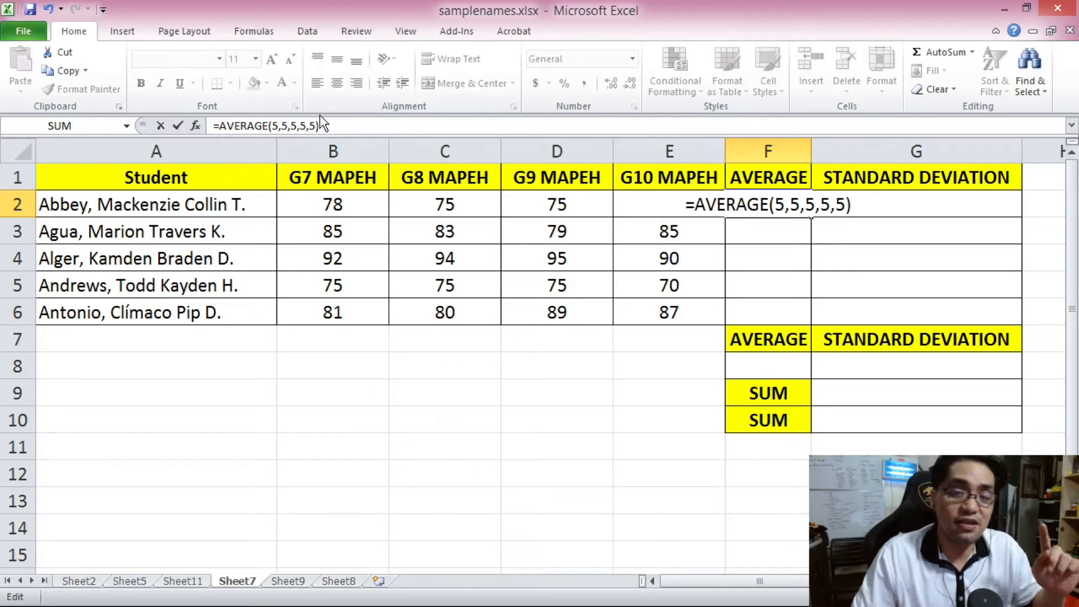
drag(272, 126, 318, 126)
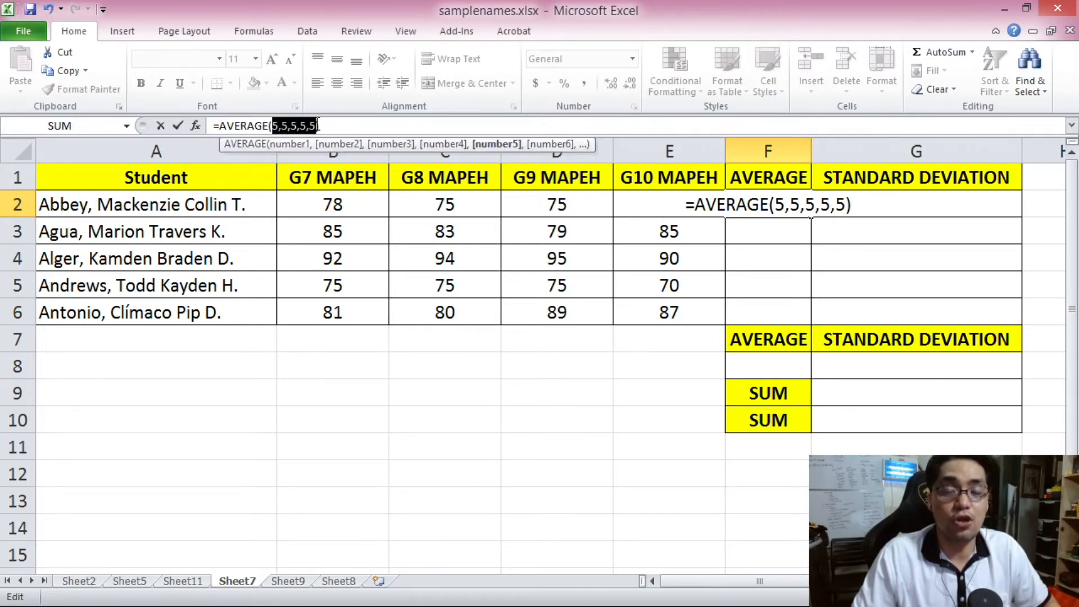
click(332, 122)
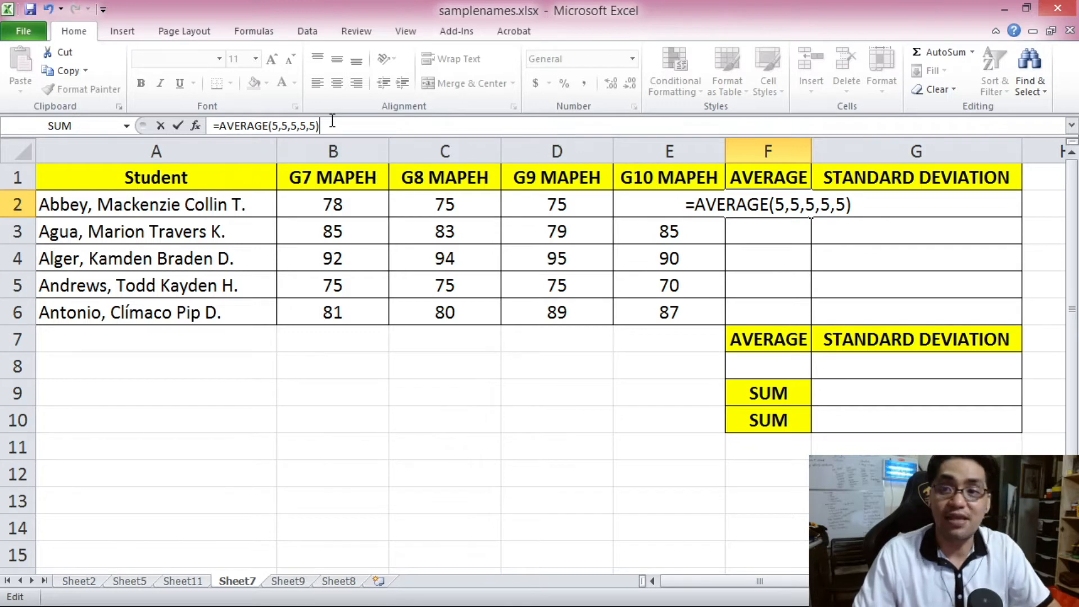
key(Return)
click(766, 207)
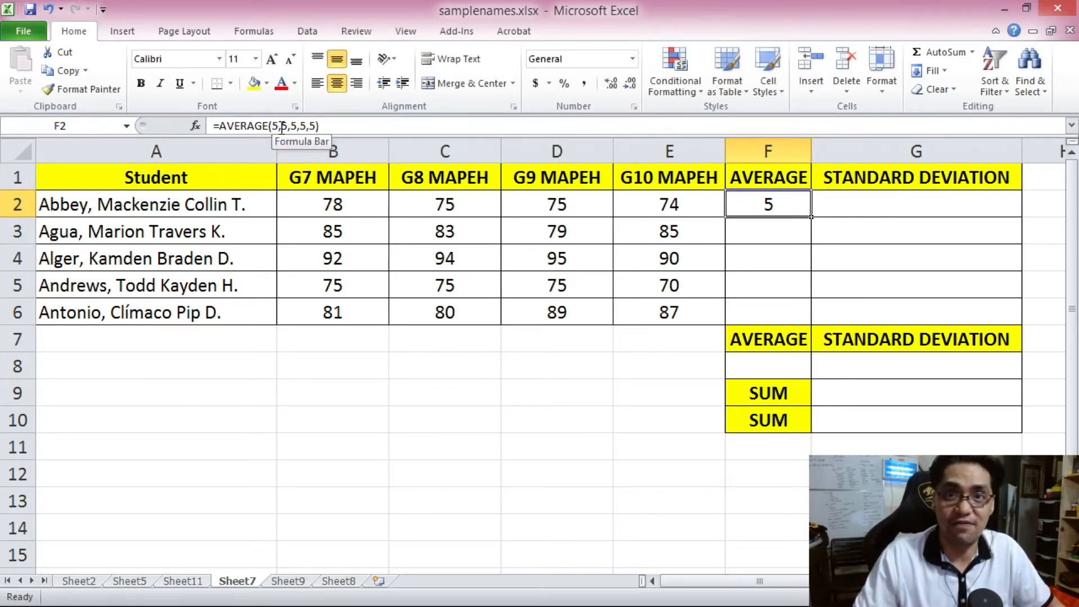
Replace the sample numbers in F2's formula with cell references, making it =AVERAGE(B2,C2,D2,E2), and check the result.
drag(272, 127, 317, 130)
key(BackSpace)
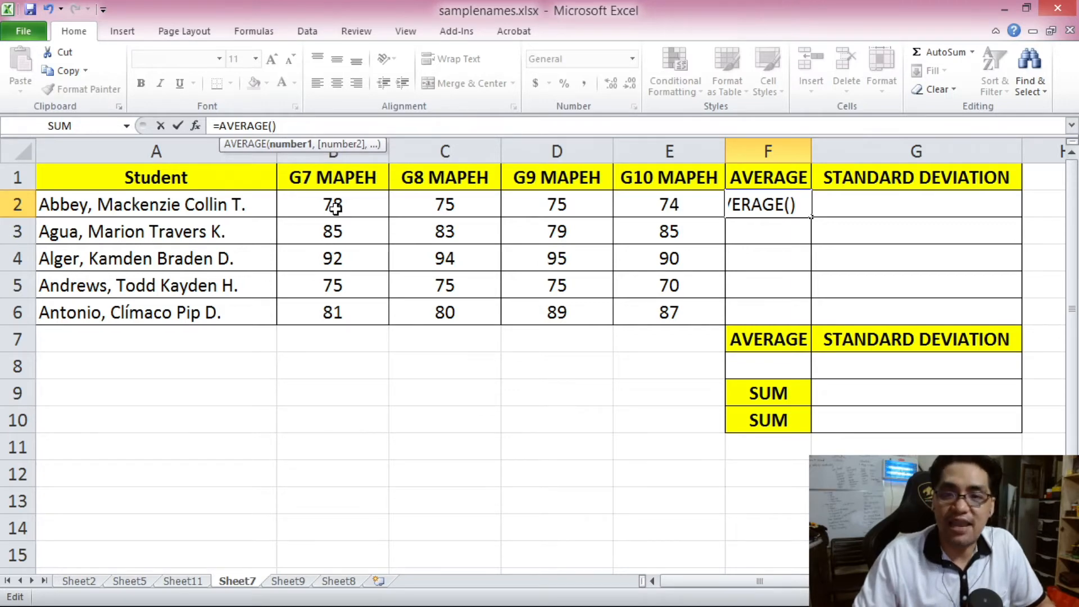
click(334, 208)
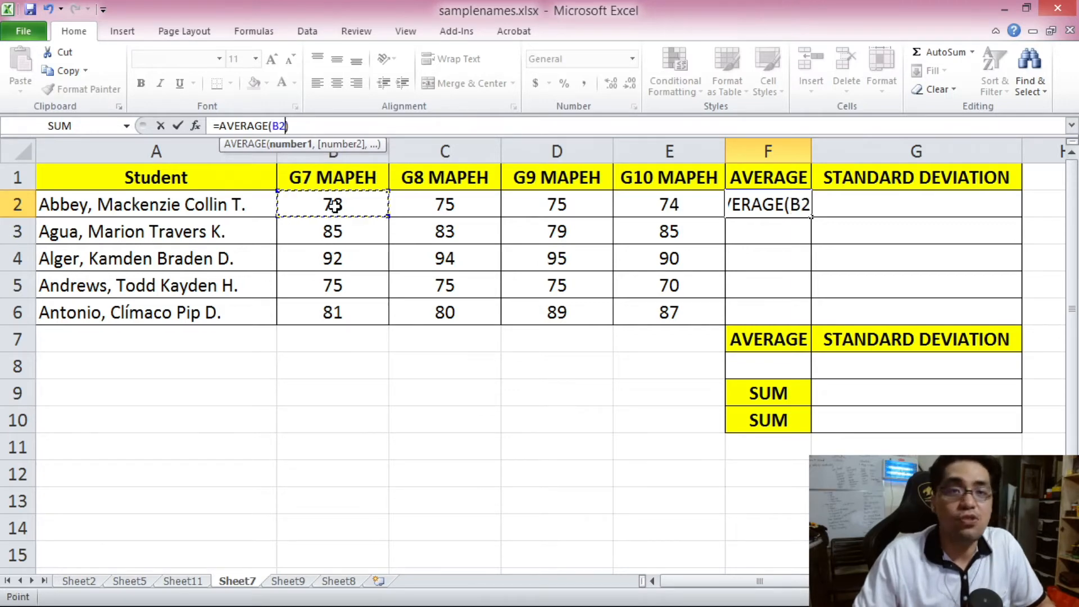
text(,)
click(425, 204)
text(,)
click(529, 210)
text(,)
click(642, 205)
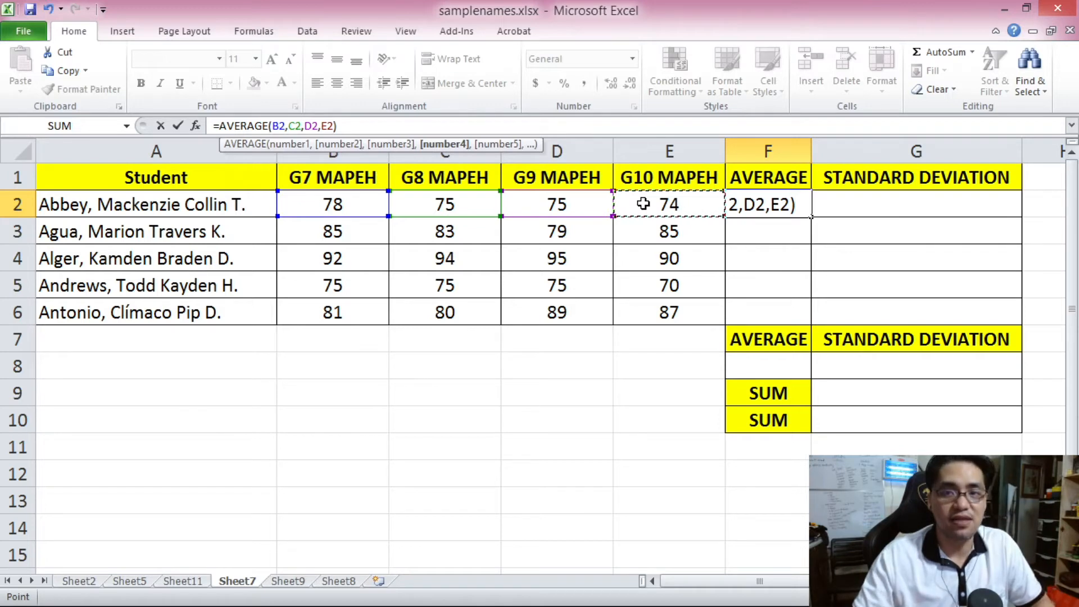
key(Return)
click(749, 209)
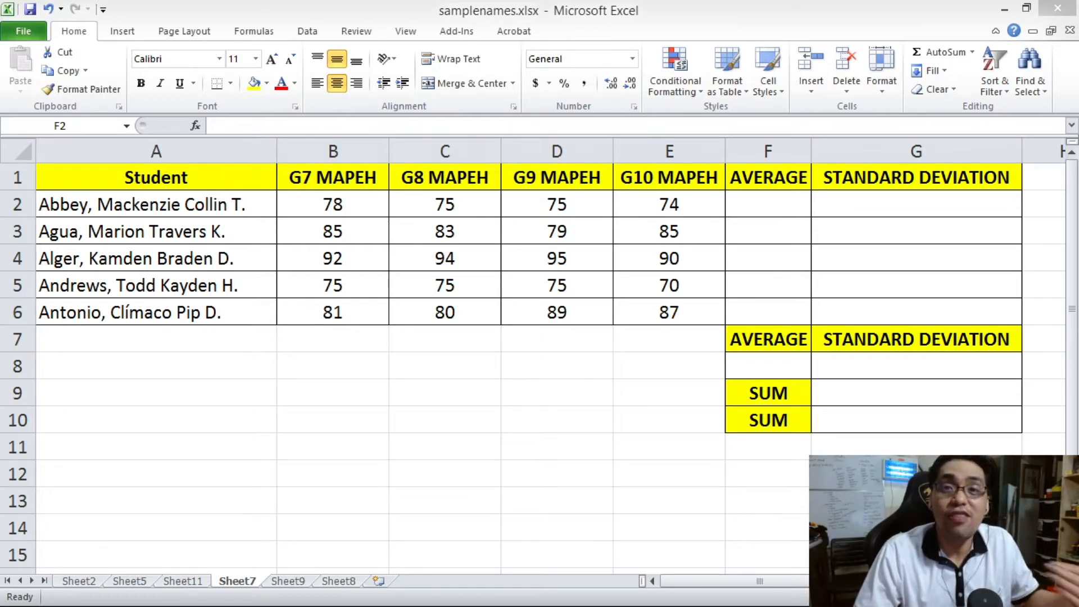
Enter a formula mixing cell references and numbers in F2 as =AVERAGE(C2,D2,75,75), and check the result.
click(775, 206)
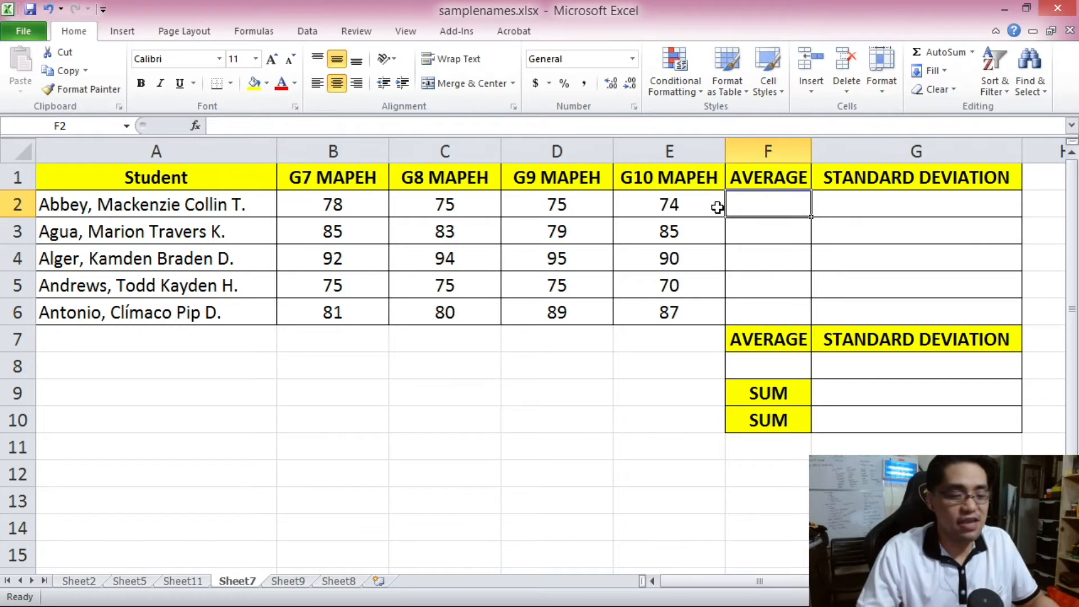
text(=AVERAGE()
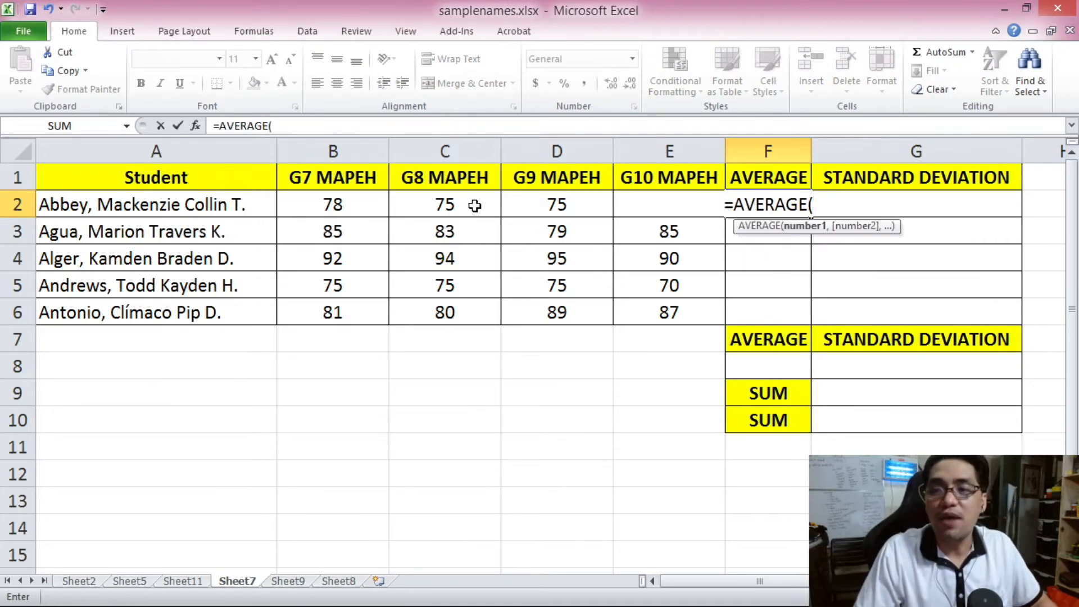
click(445, 206)
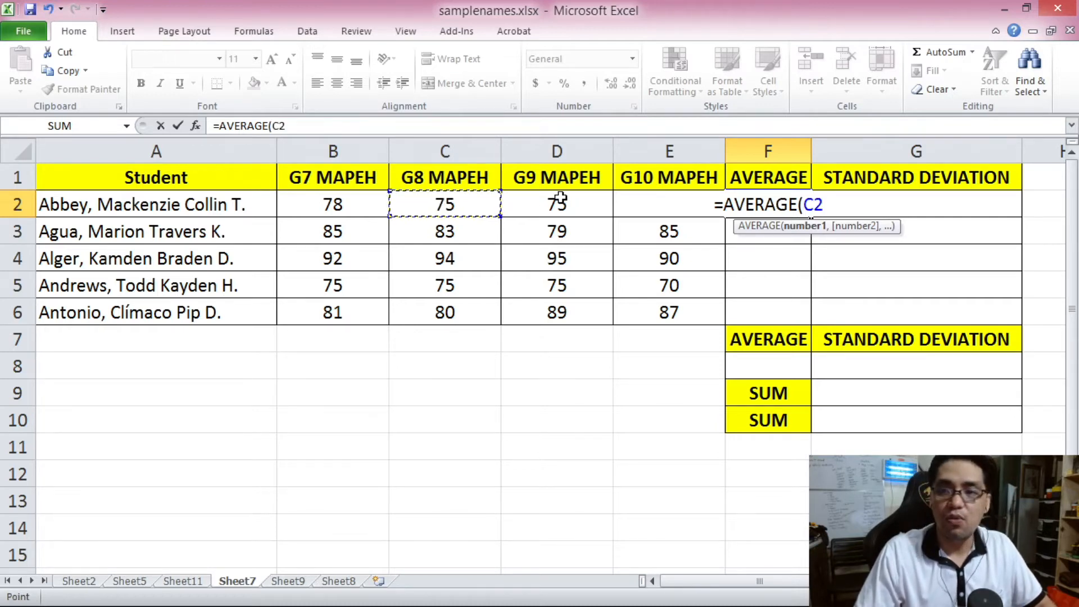
text(,)
click(560, 197)
text(,)
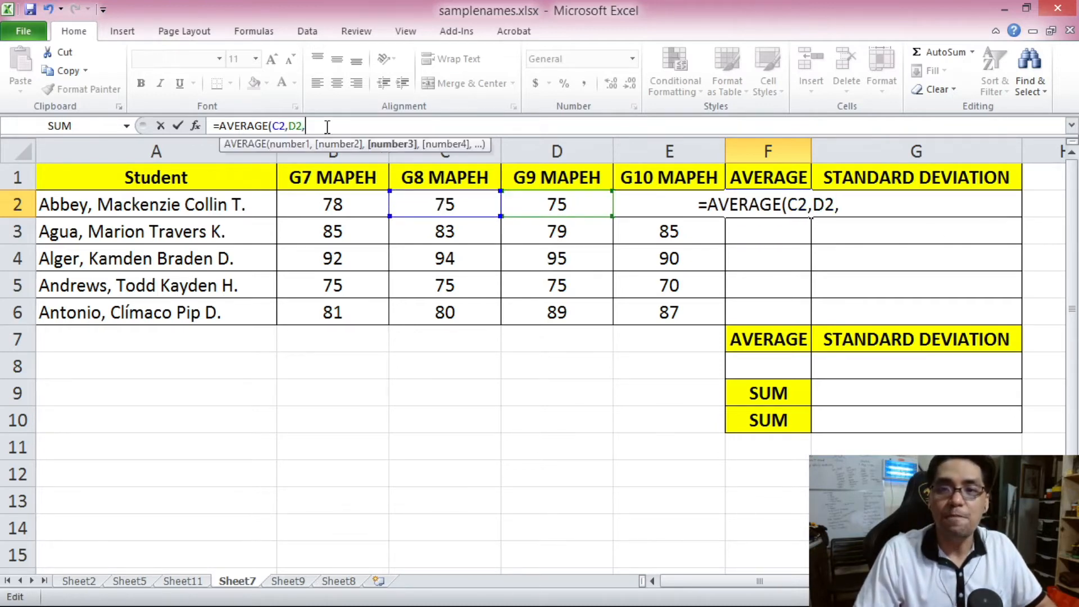
text(75)
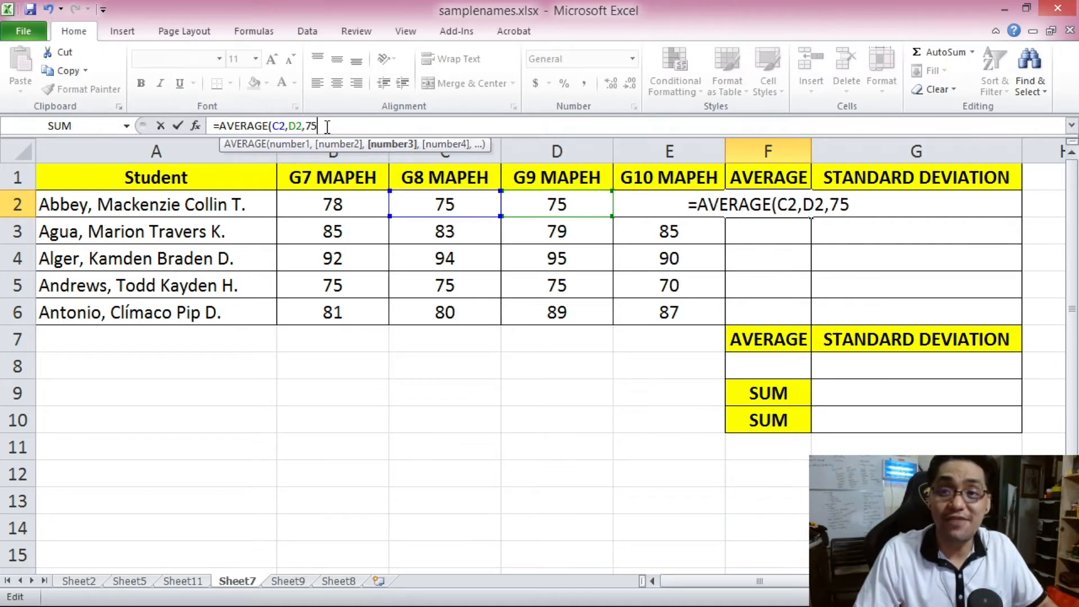
text(,75))
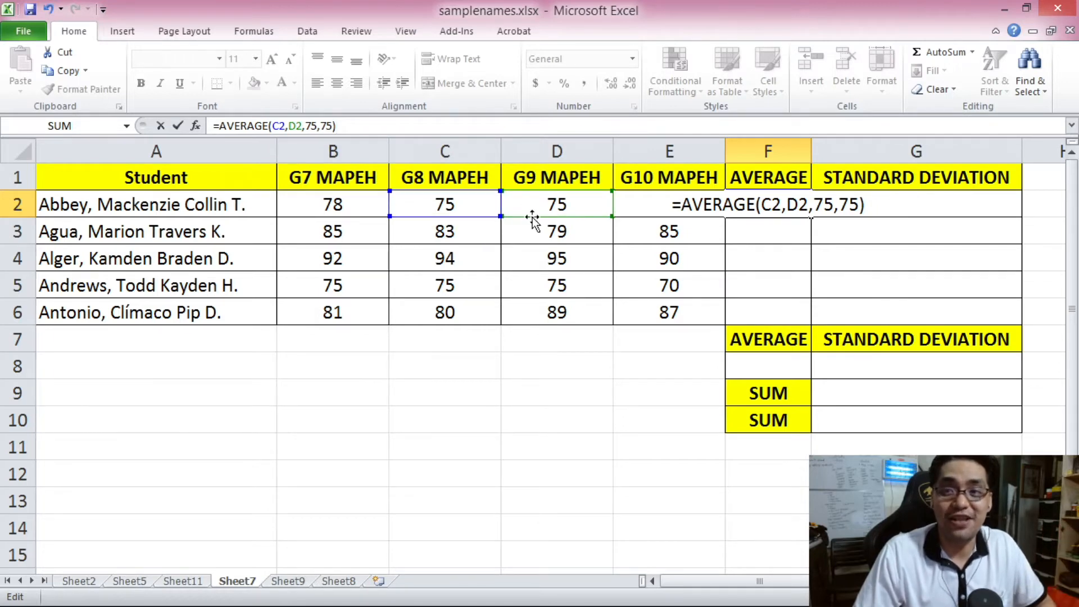
key(Return)
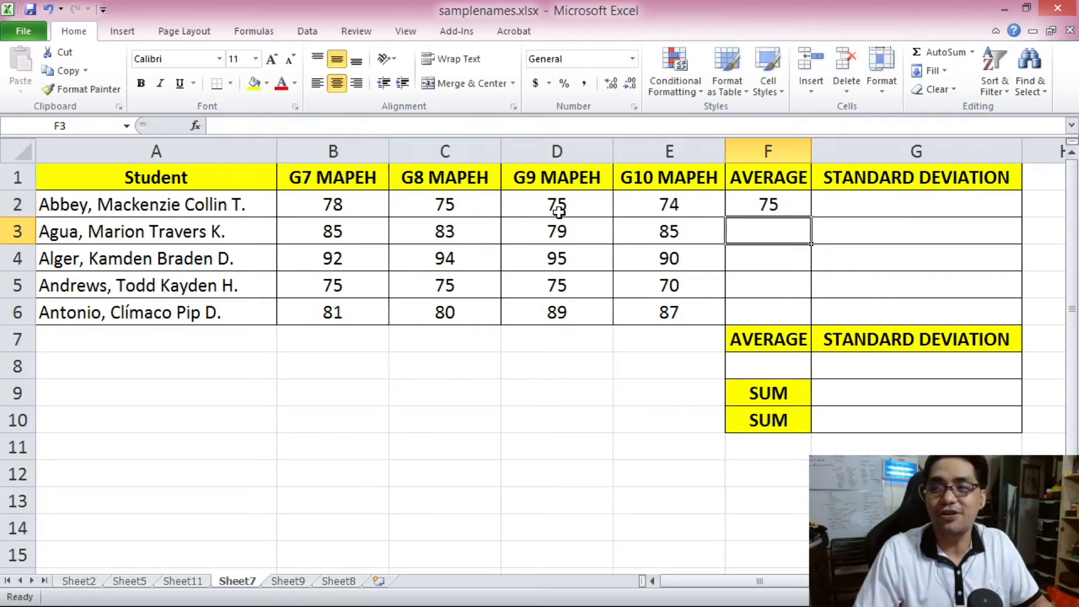
click(770, 209)
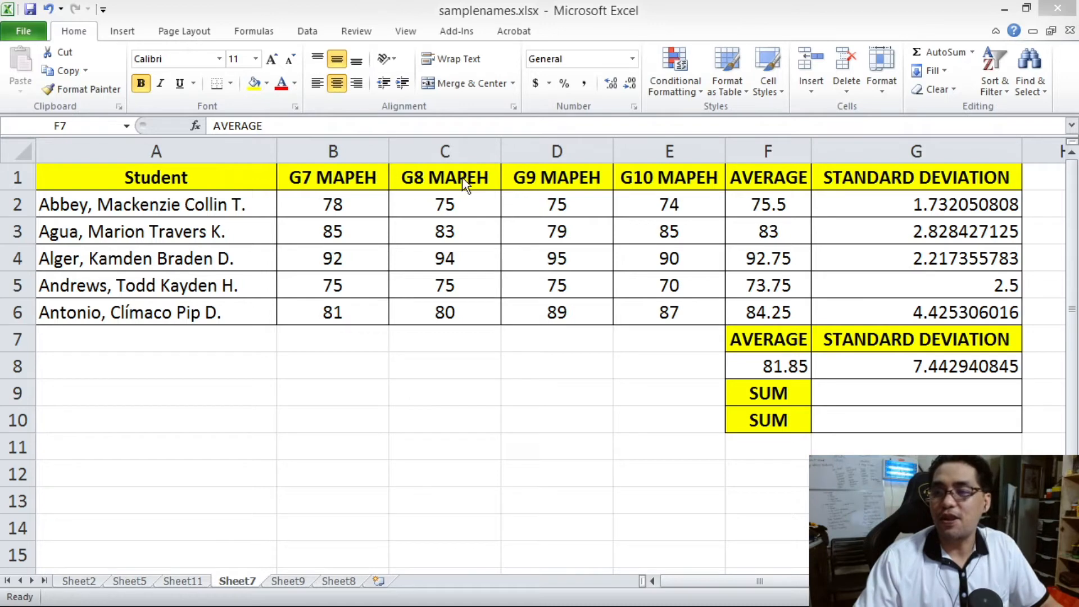
Add up the five students' averages in G9 with the formula =F2+F3+F4+F5+F6, and check the result.
click(884, 384)
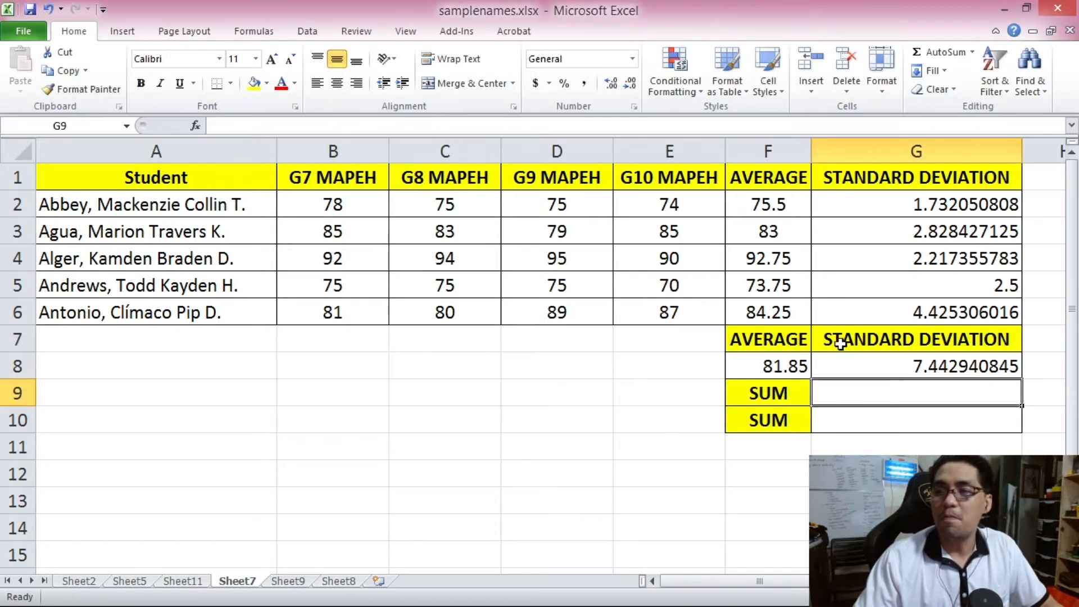
drag(774, 209, 766, 308)
click(830, 392)
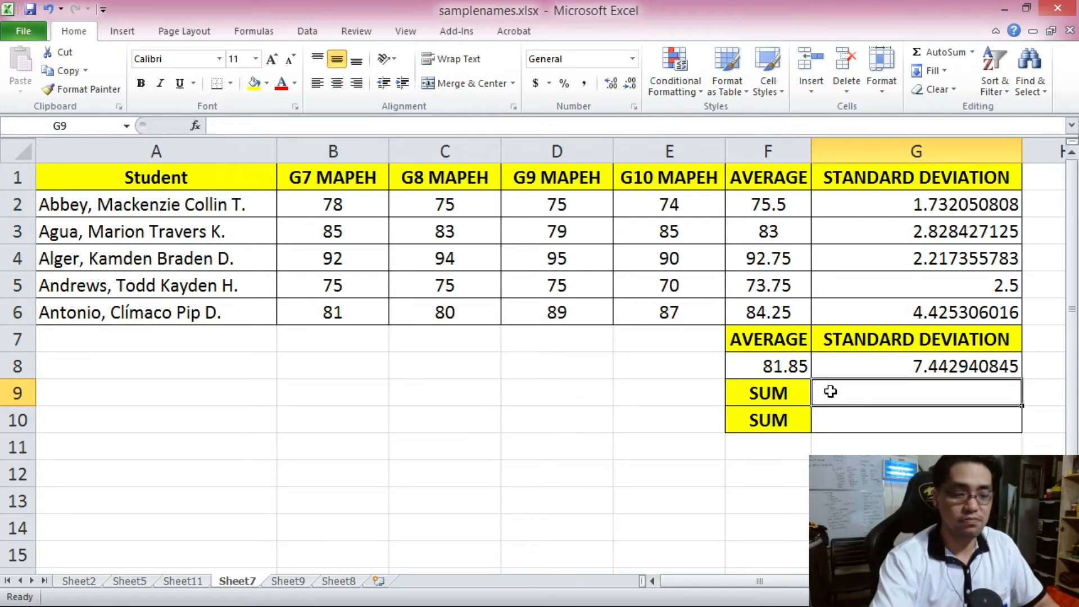
text(=)
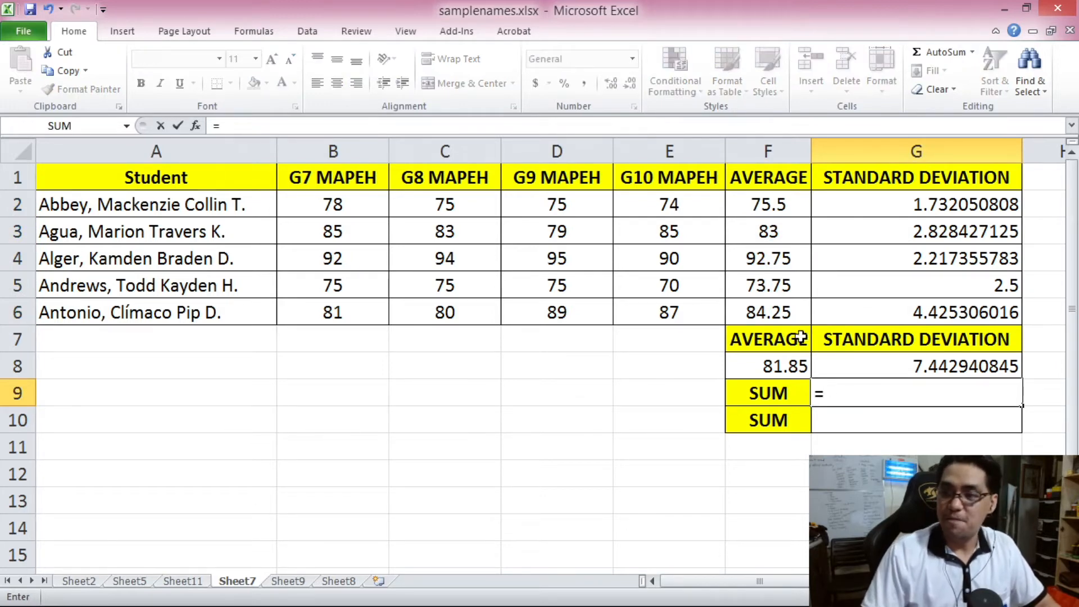
click(760, 203)
text(+)
click(763, 237)
text(+)
click(778, 261)
text(+)
click(785, 285)
text(+)
click(784, 308)
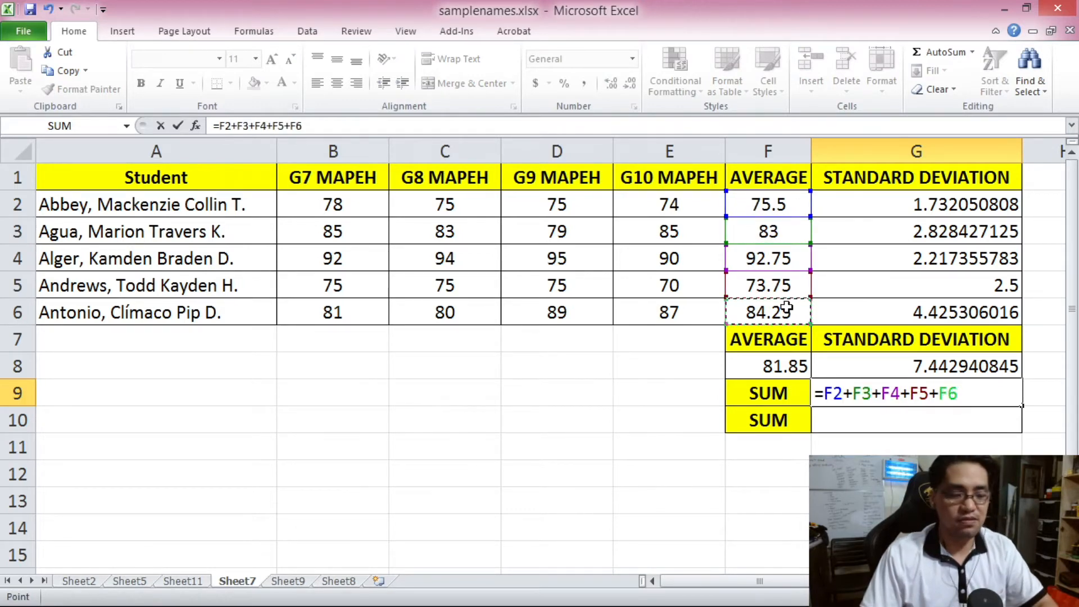
key(Return)
click(970, 391)
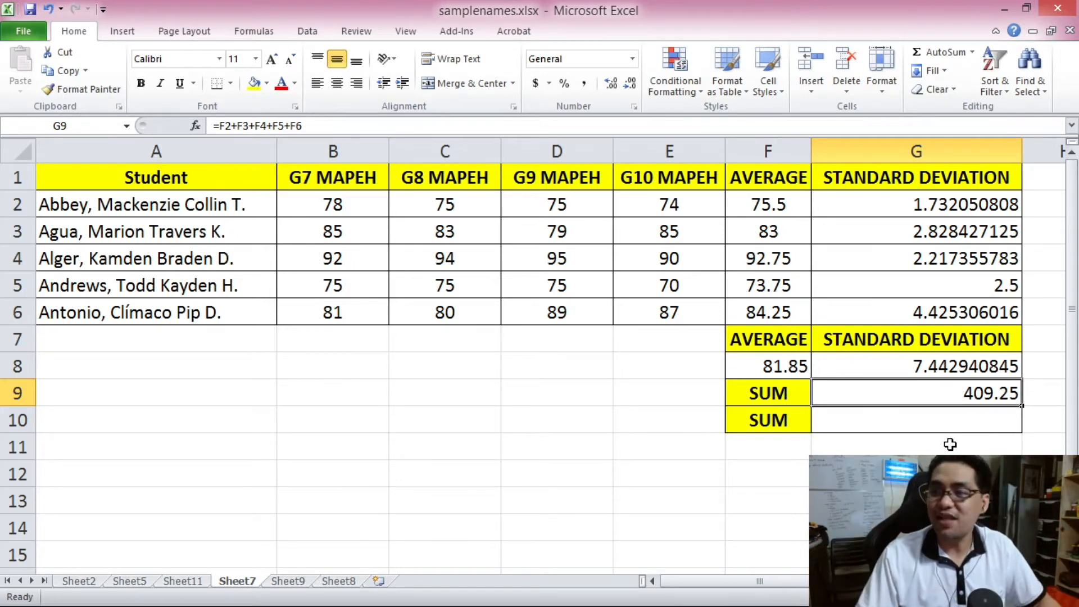
Note the sum 409.25 in E9 as a plain number for comparison, and clear the formula from G9.
click(659, 385)
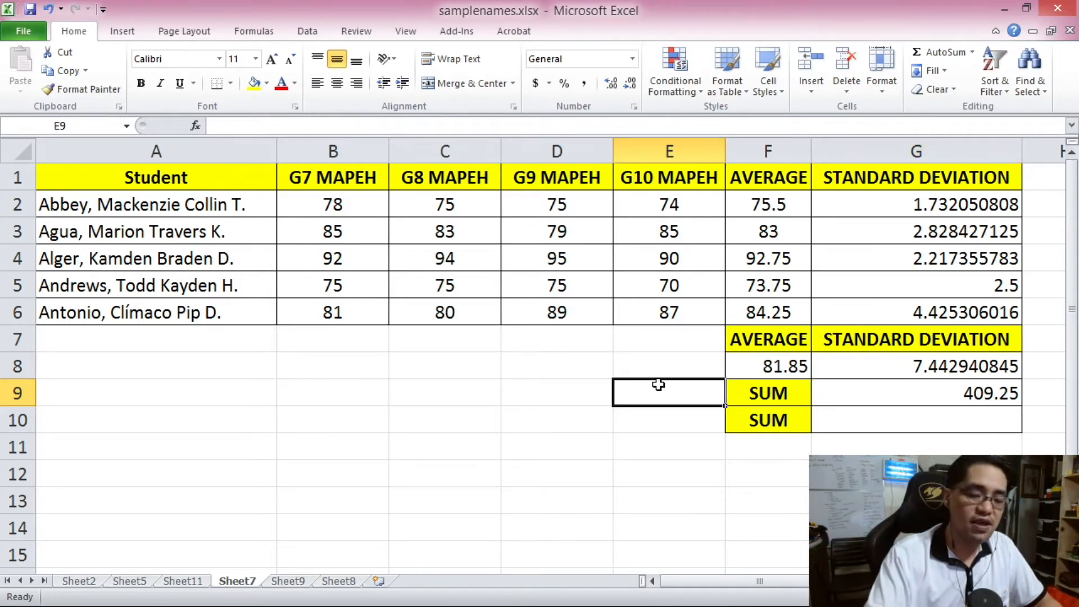
text(409.25)
key(Return)
click(832, 375)
click(852, 384)
key(Delete)
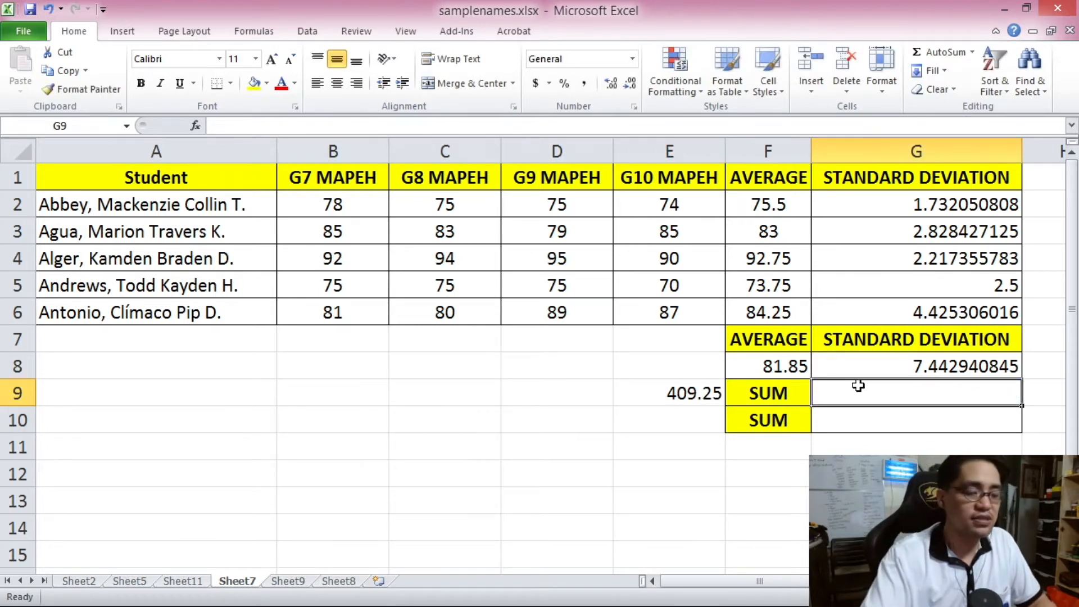
Begin a combined formula in G9 with =AVERAGE(B2:E2)+AVERAGE(B3:E3)+AVERAGE(B4:E4)+ for the first three students.
text(=AVERAGE()
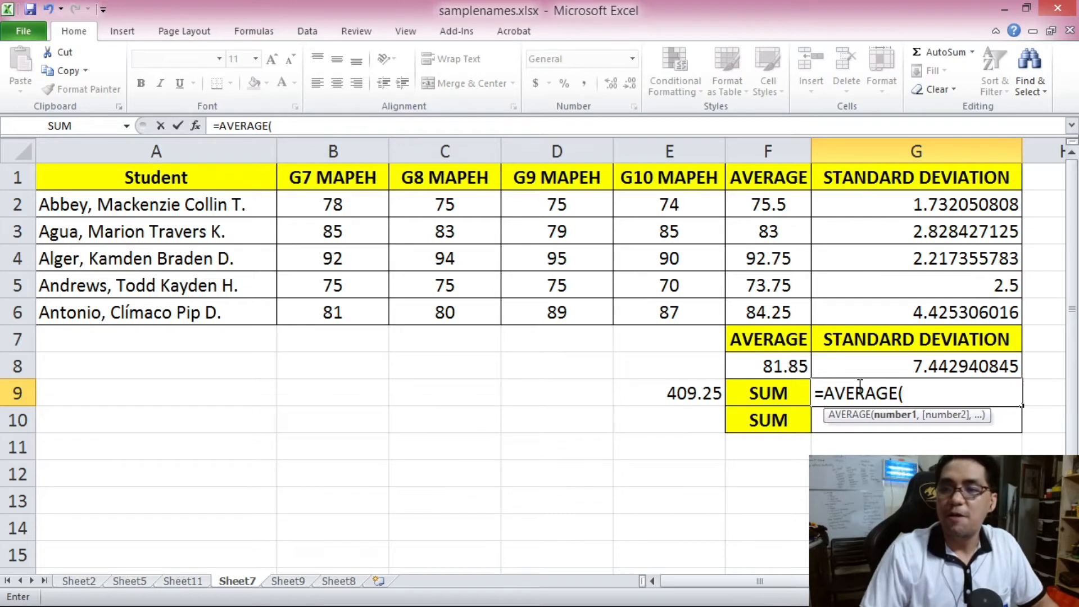
drag(342, 207, 655, 206)
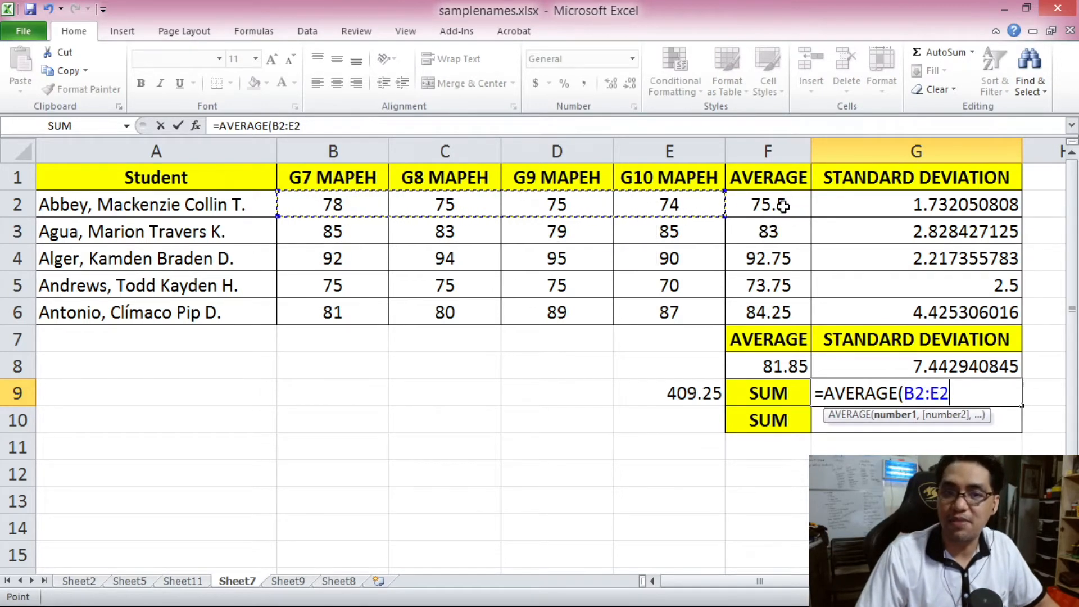
text())
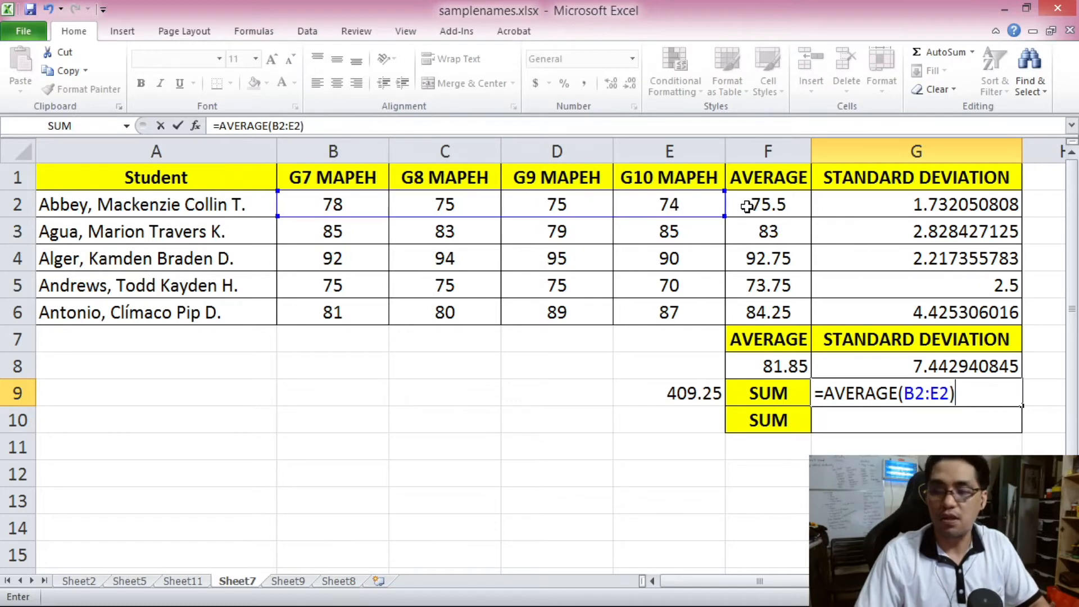
text(+)
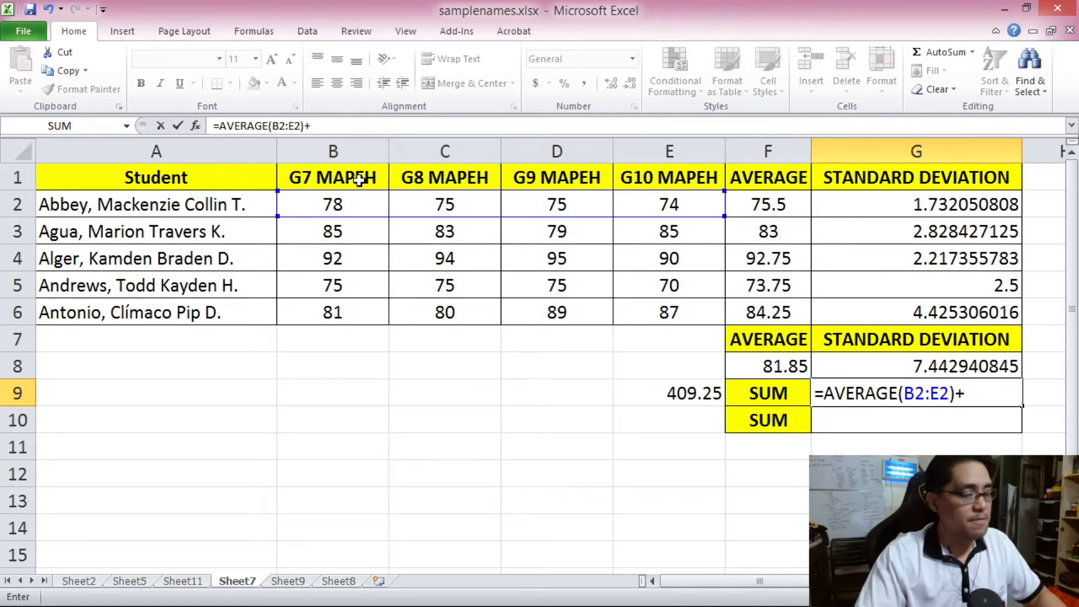
text(AVERAGE()
drag(342, 228, 644, 234)
text()+AVERAGE)
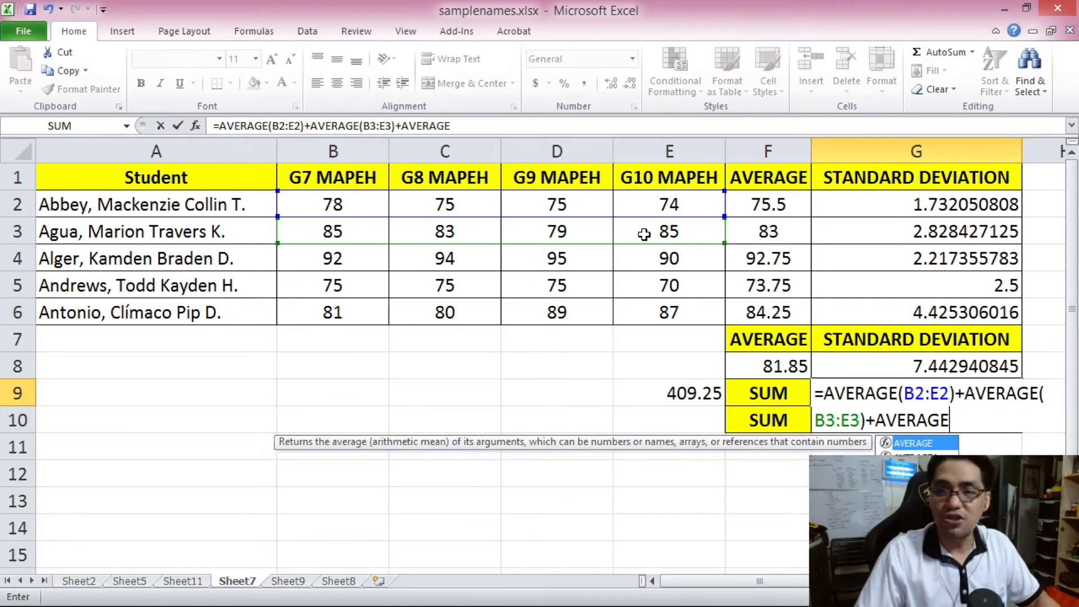
text(()
drag(288, 261, 640, 262)
text()+)
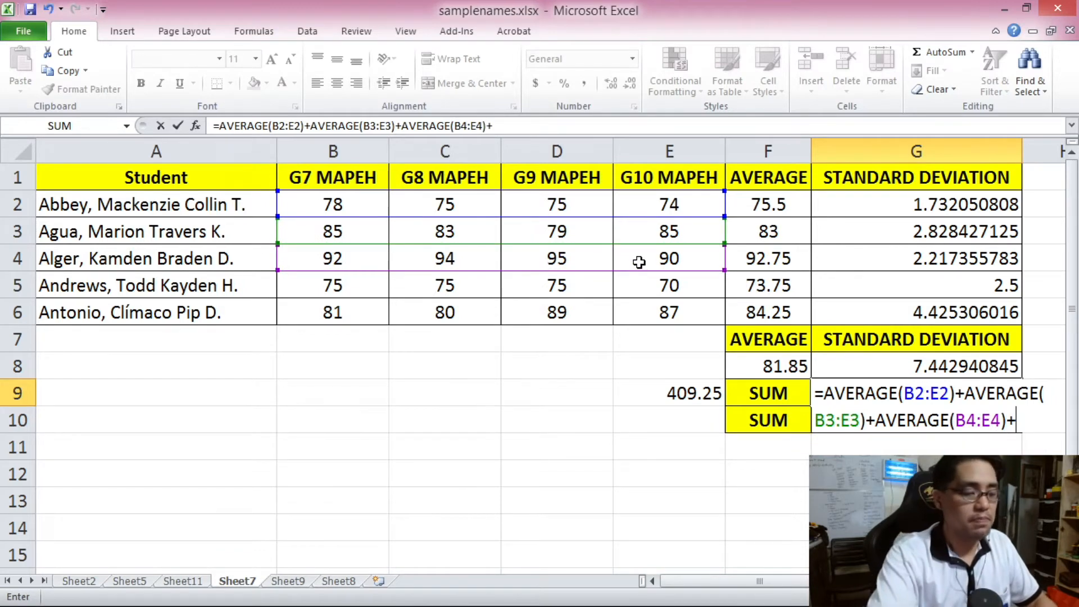
Complete the G9 formula with AVERAGE(B5:E5)+AVERAGE(B6:E6) for the last two students.
text(AVERAGE()
drag(359, 284, 633, 281)
text())
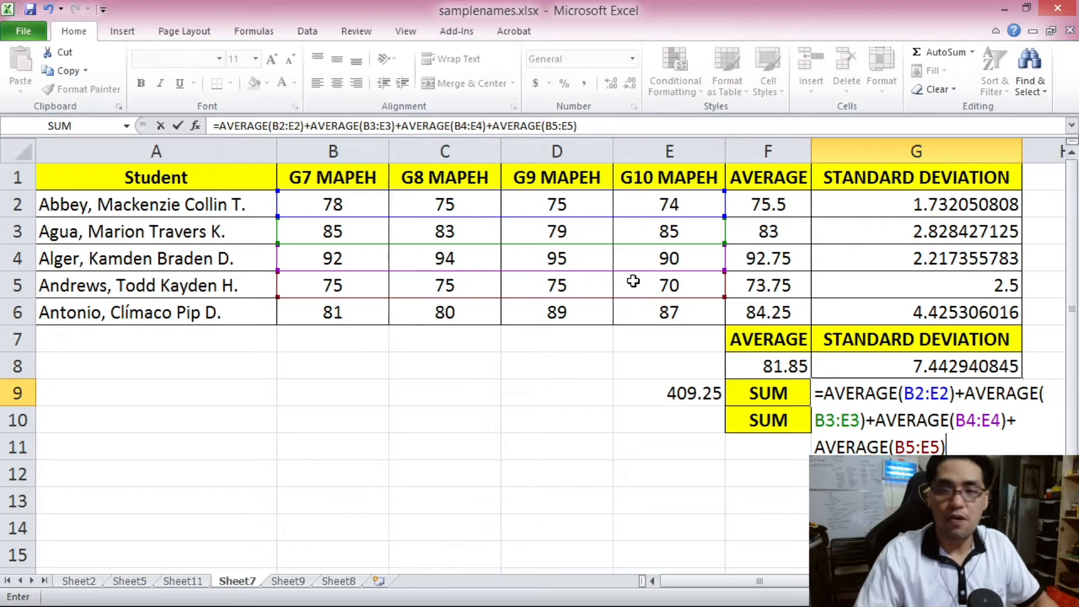
text(+AVERAGE)
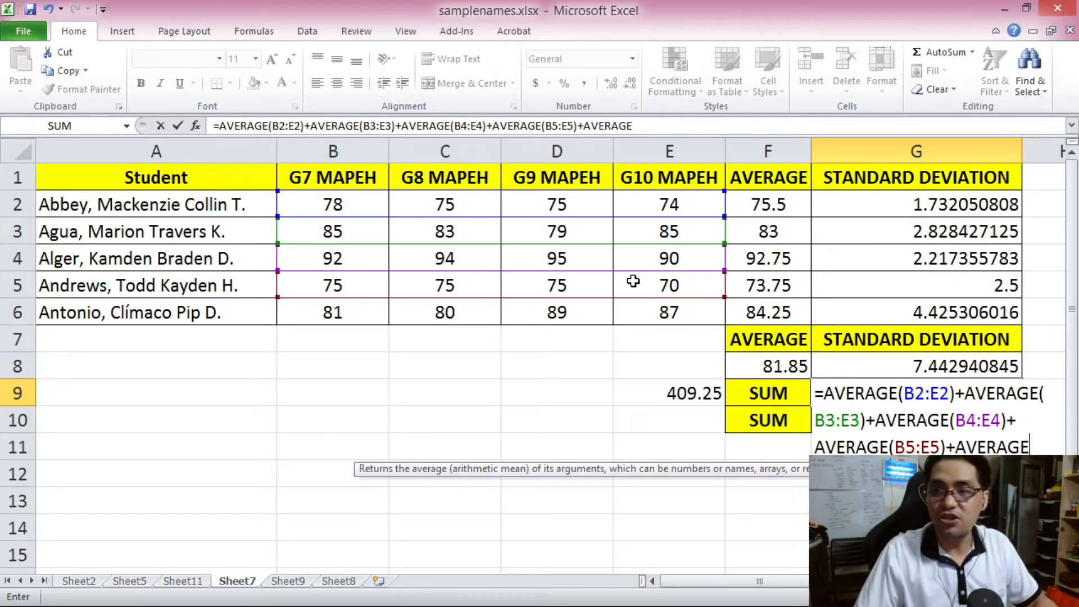
text(()
drag(358, 314, 671, 316)
text())
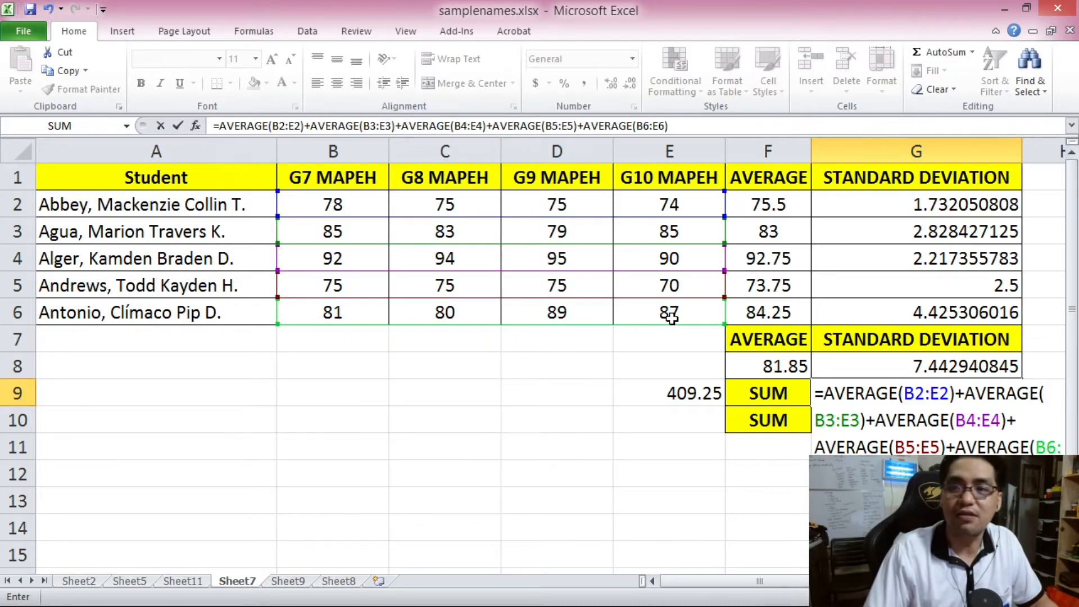
key(Return)
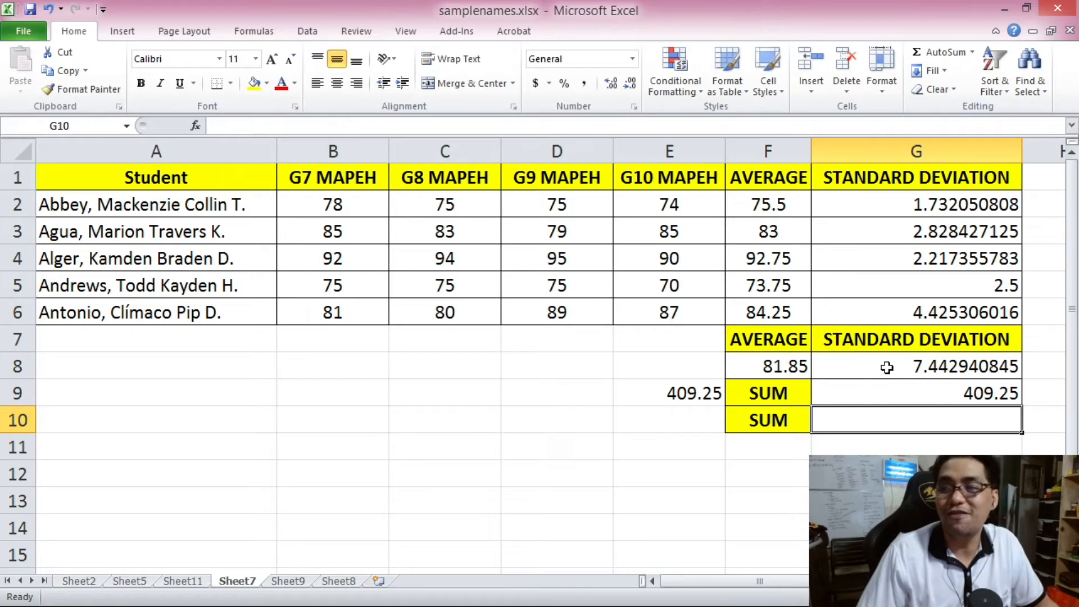
Compare the result in G9 with the noted sum in E9, and examine the full combined AVERAGE formula in G9.
click(923, 390)
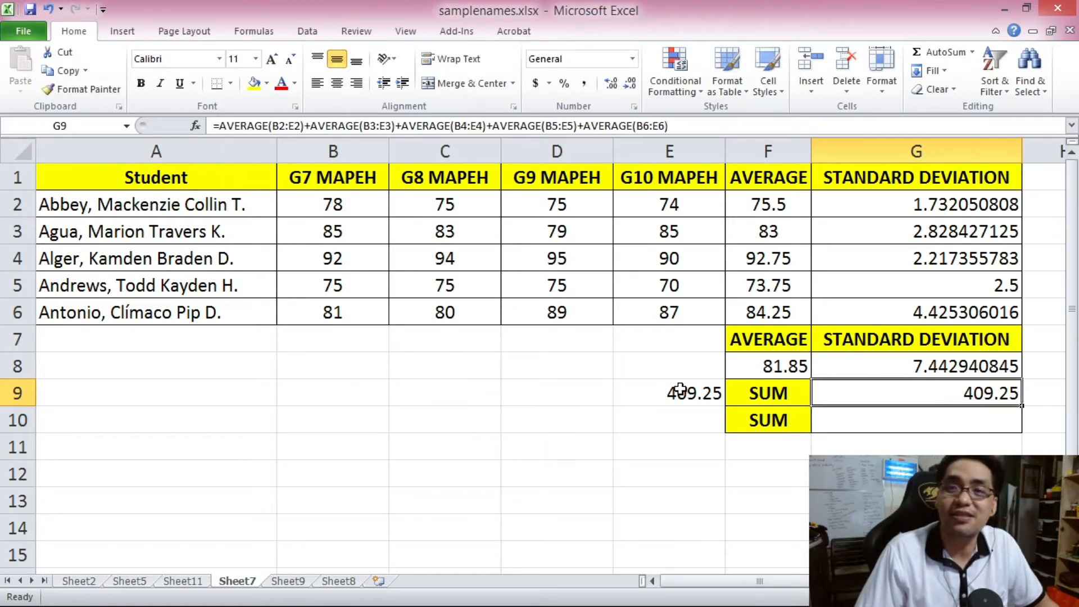
click(698, 397)
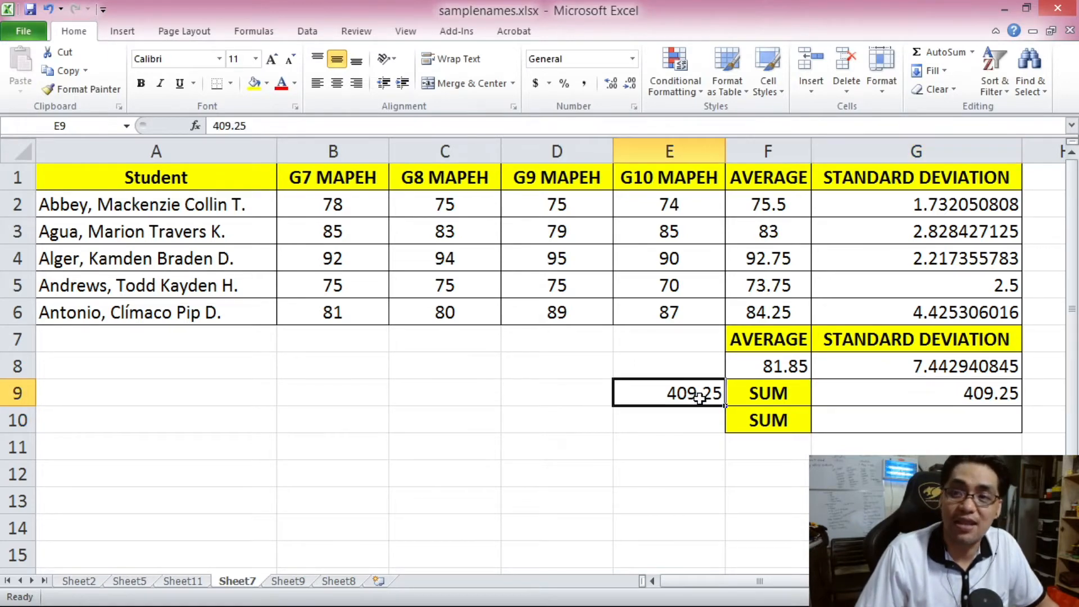
click(851, 396)
drag(219, 126, 681, 123)
click(681, 124)
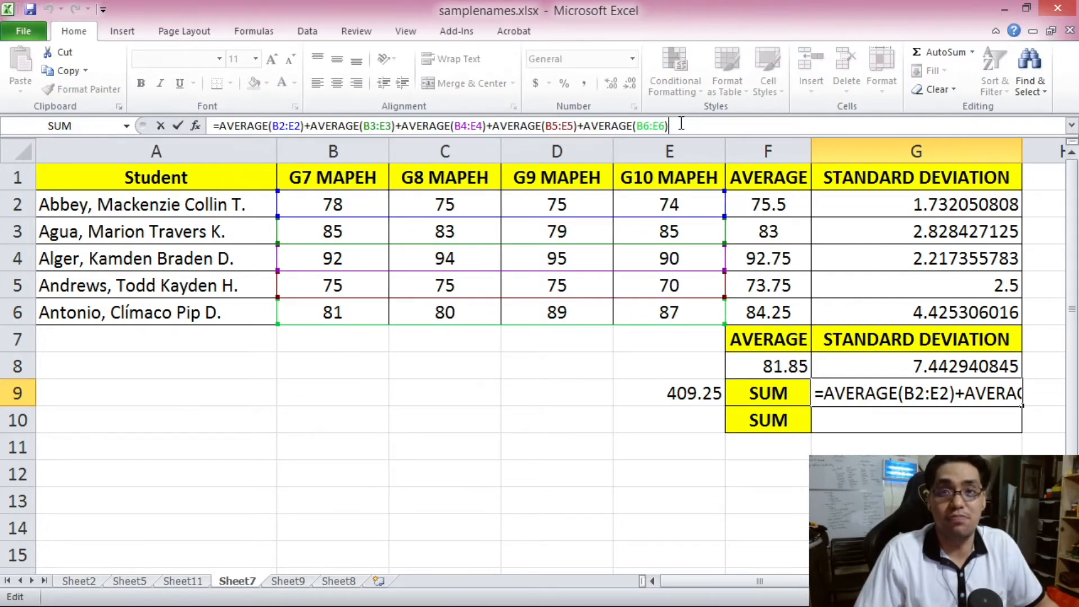
key(Escape)
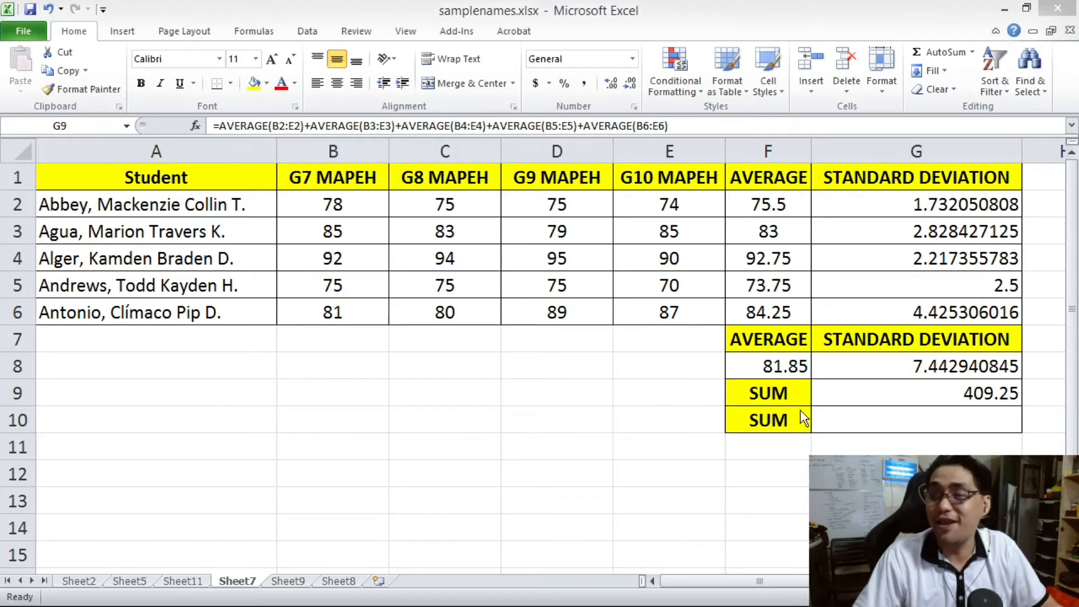
click(830, 392)
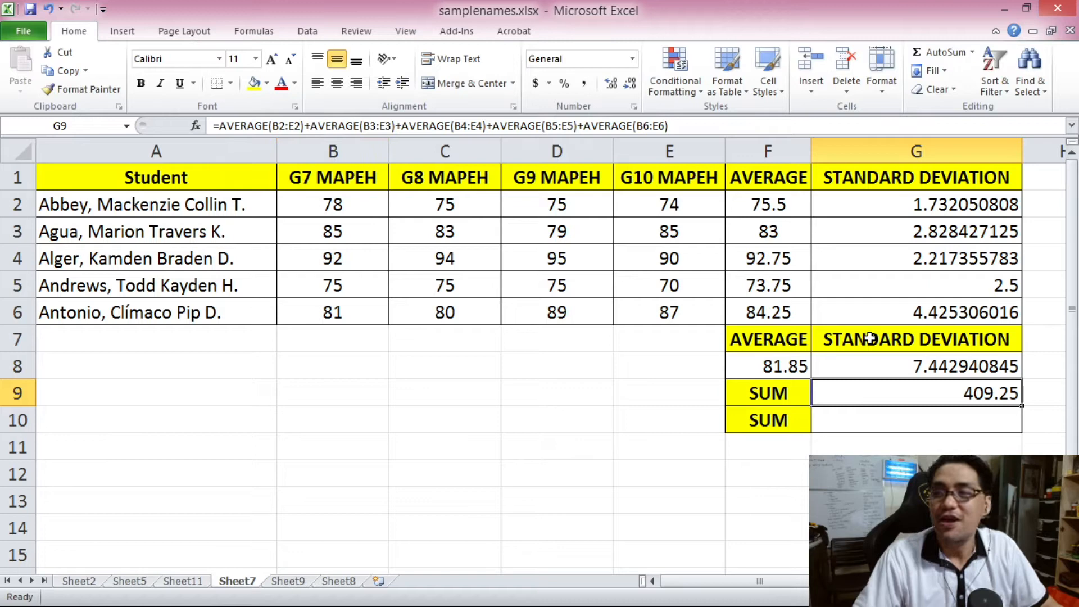
drag(221, 124, 670, 126)
click(680, 132)
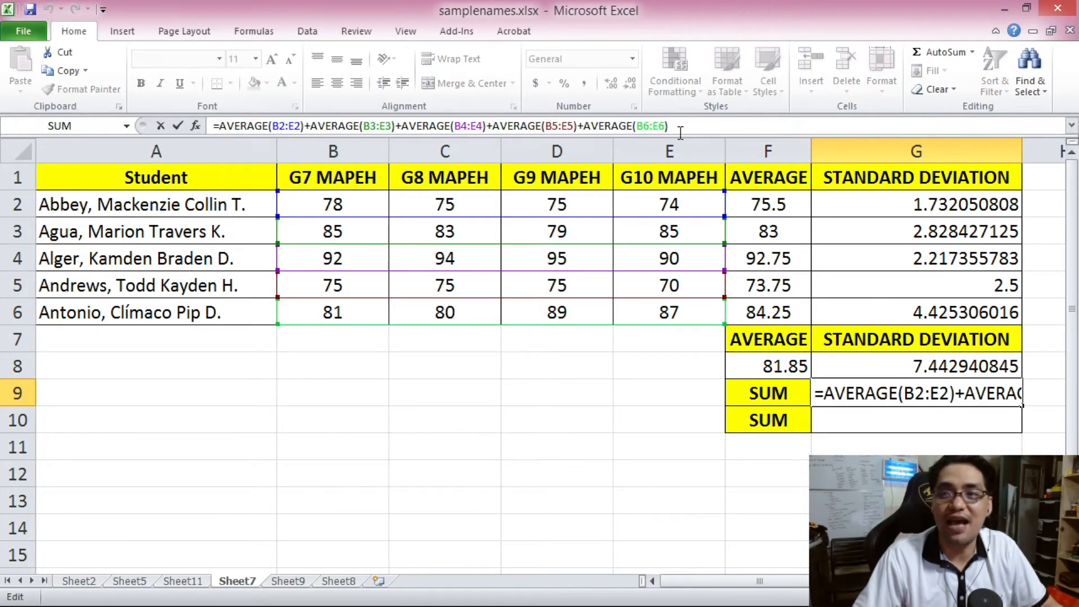
Replace the plus signs between the five AVERAGE functions in the G9 formula with & operators.
click(308, 125)
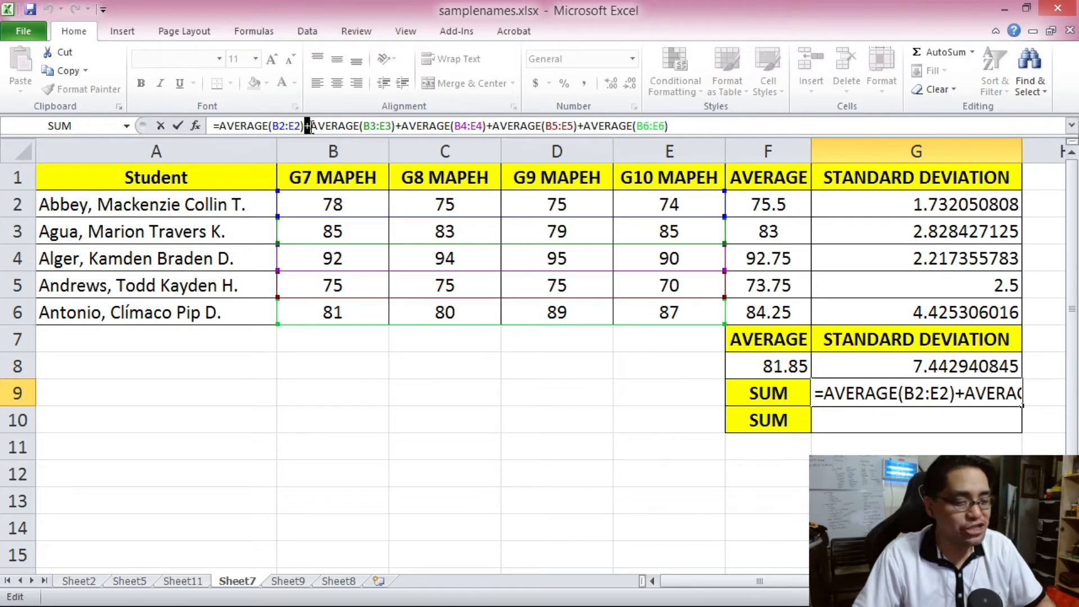
text(&)
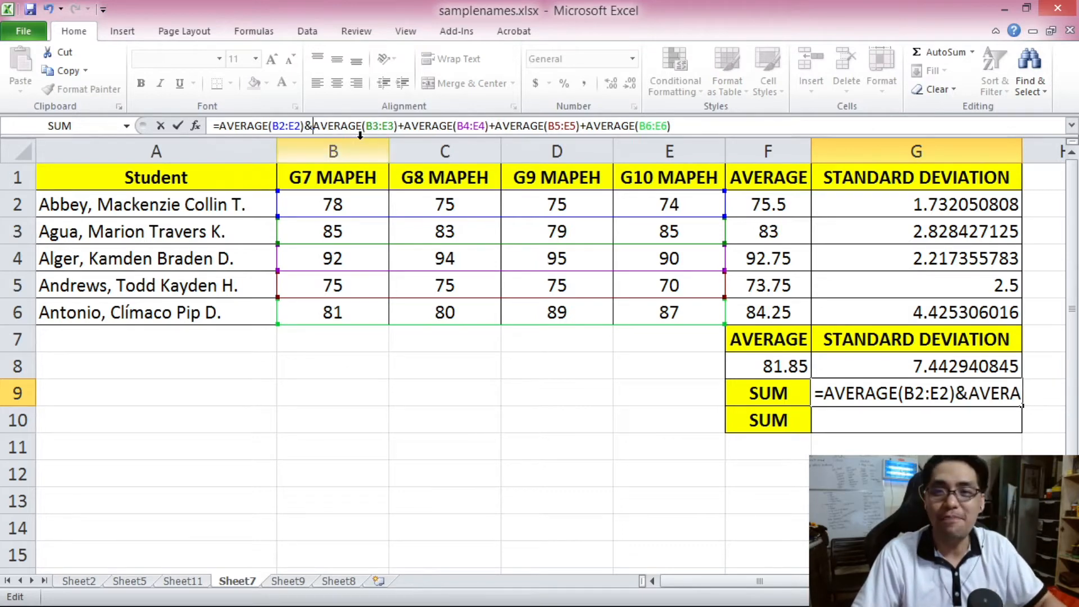
drag(399, 126, 405, 125)
text(&)
drag(491, 126, 500, 126)
text(&)
drag(583, 125, 591, 126)
text(&)
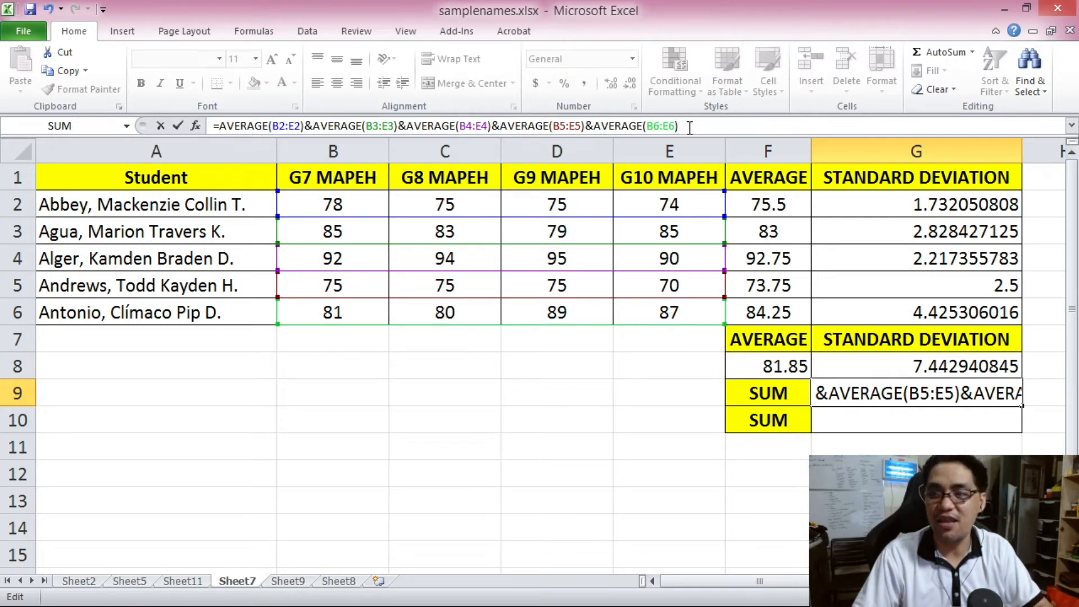
key(Return)
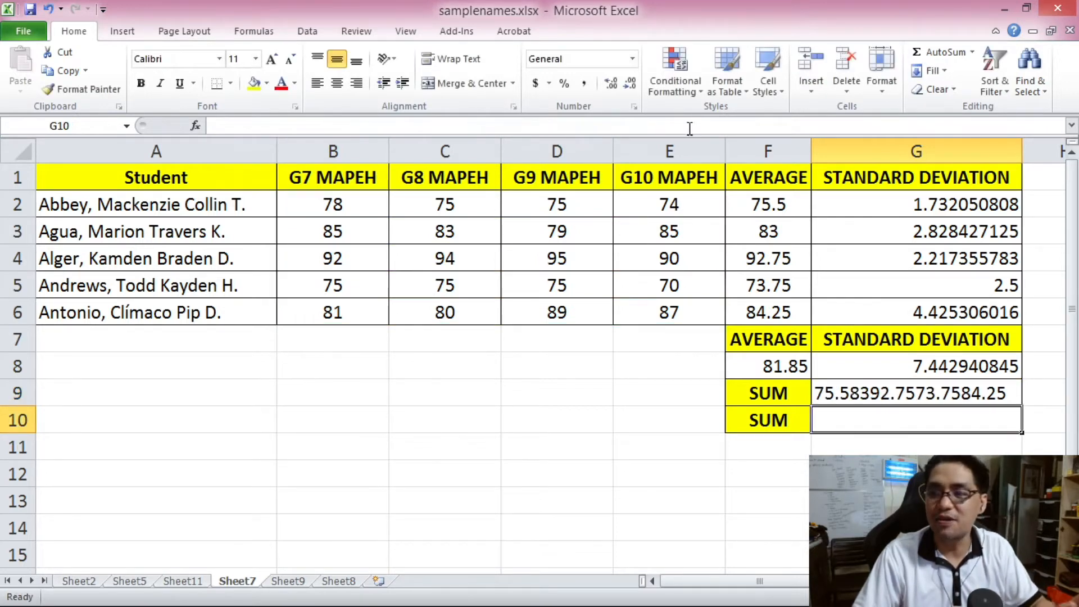
Examine the &-joined formula in G9 and clear the cell.
click(839, 391)
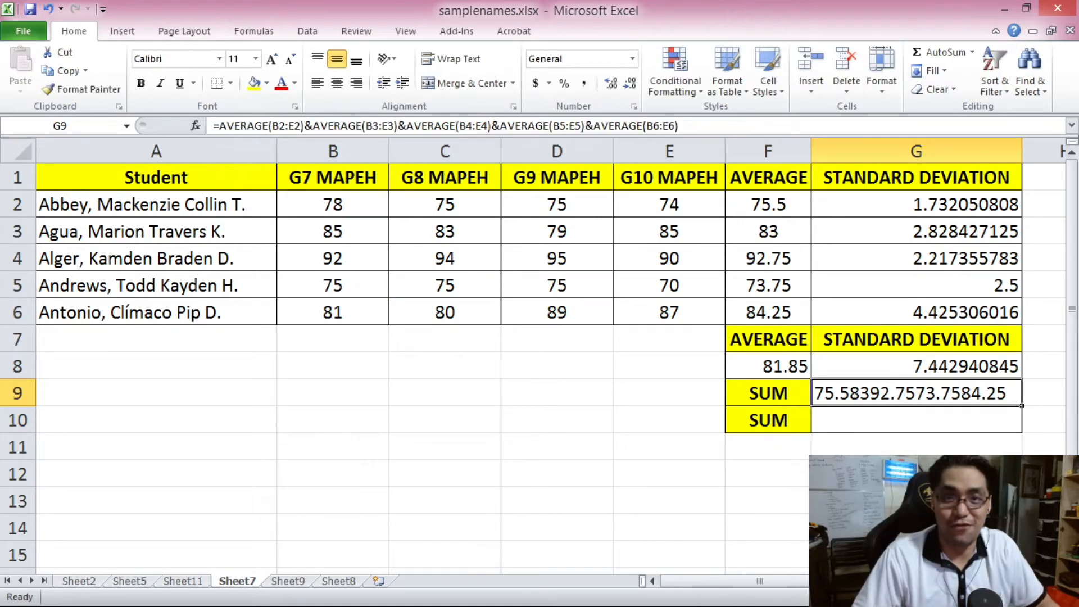
key(Delete)
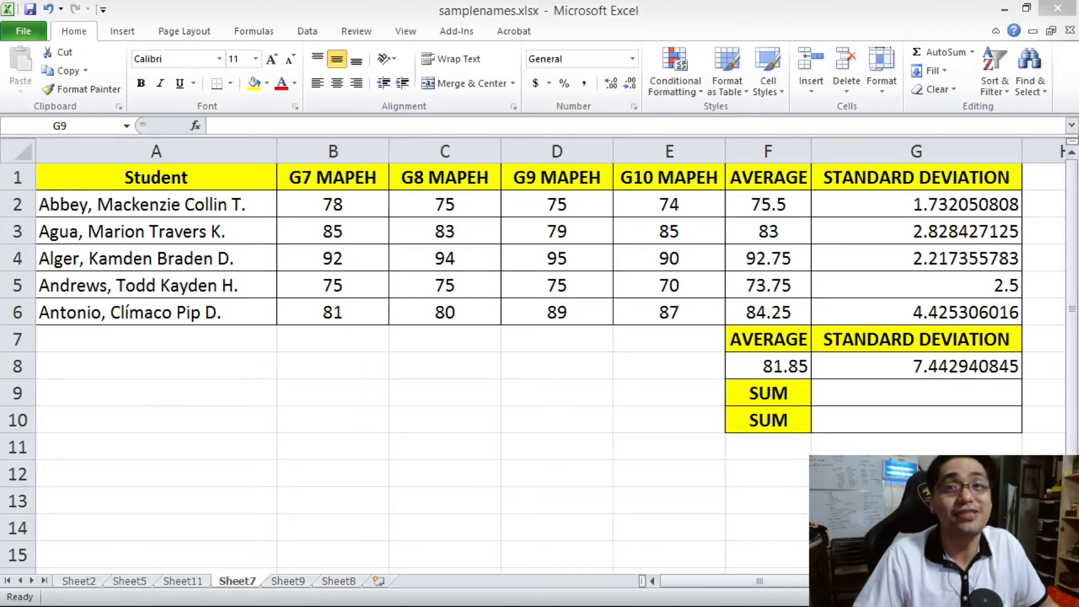
click(834, 393)
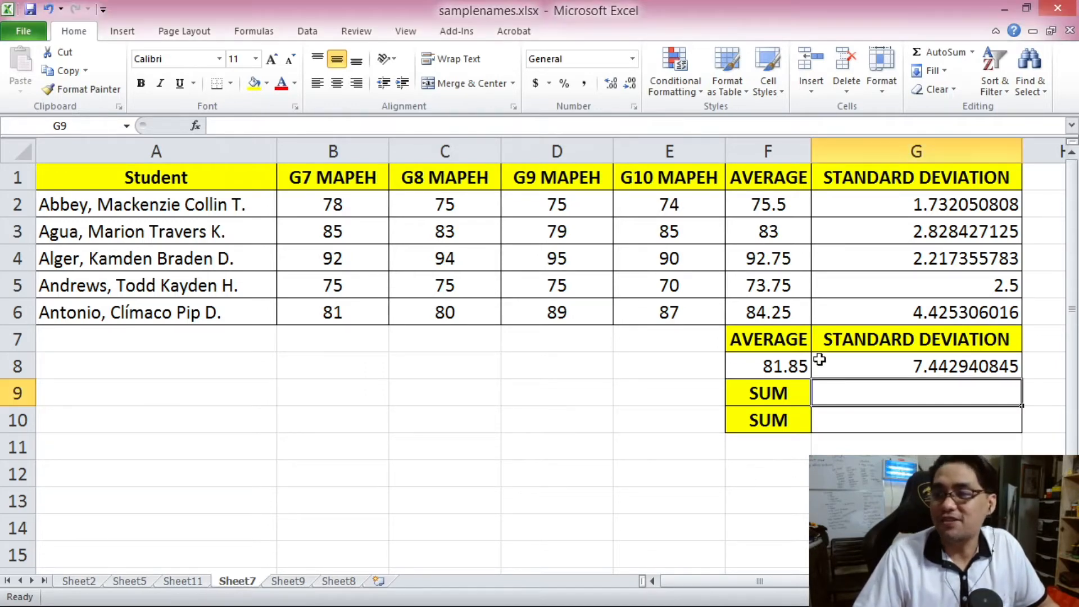
Enter =100+AVERAGE(B2:E2) in G9 to add 100 to the first student's average, and undo the entry.
click(761, 204)
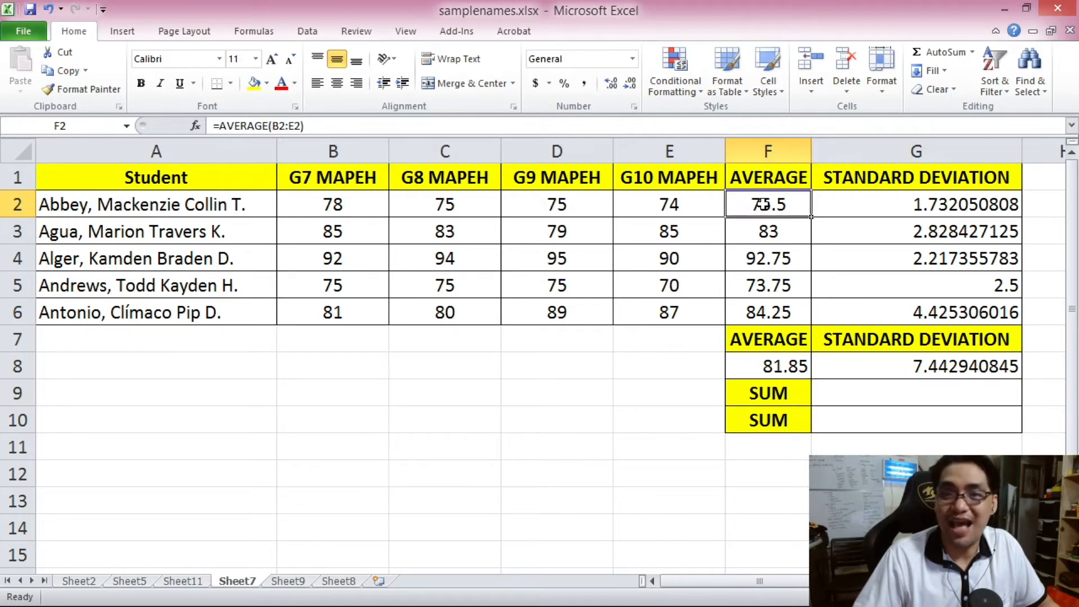
drag(318, 209, 636, 212)
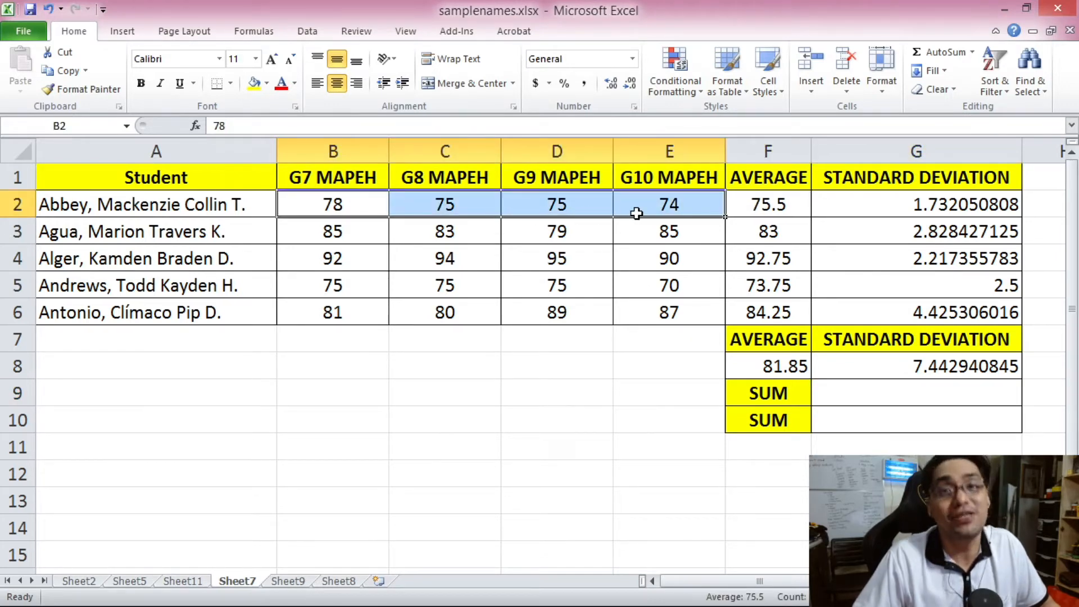
click(854, 415)
click(849, 396)
text(=)
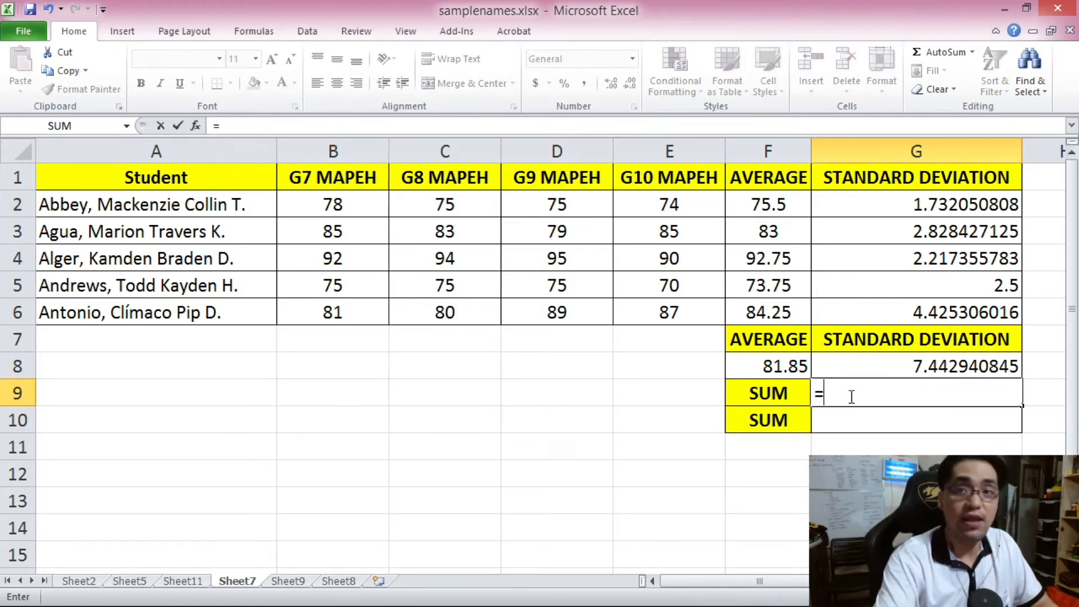
text(100)
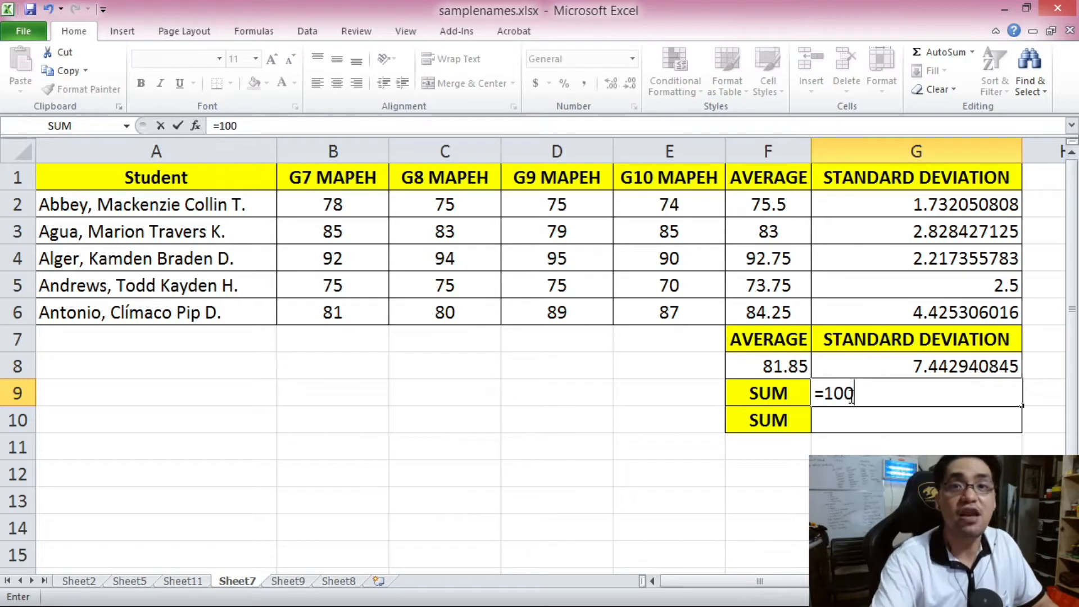
text(+)
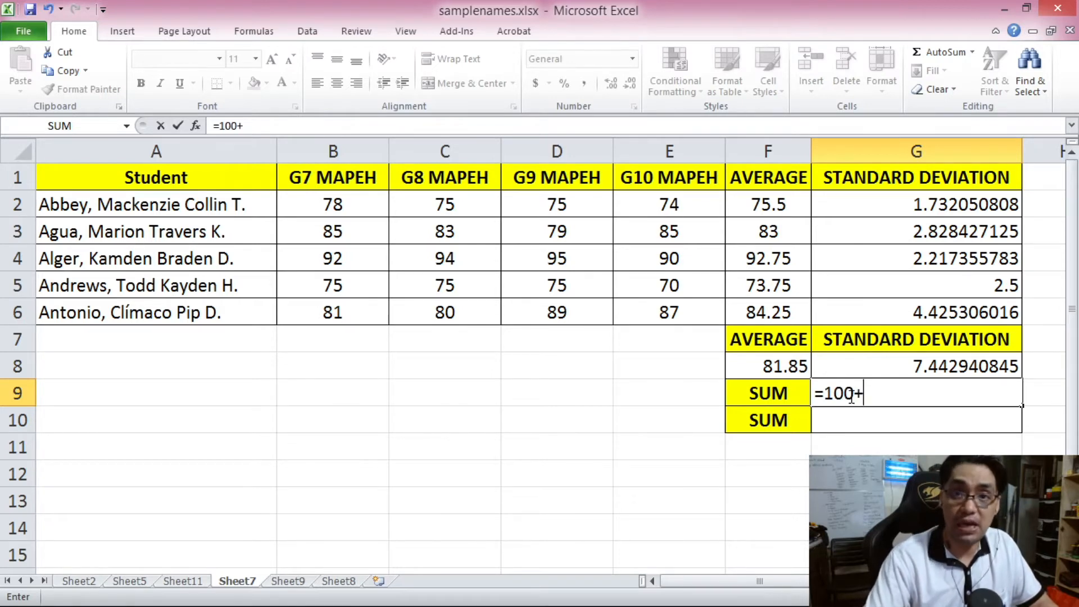
text(AVERAGE()
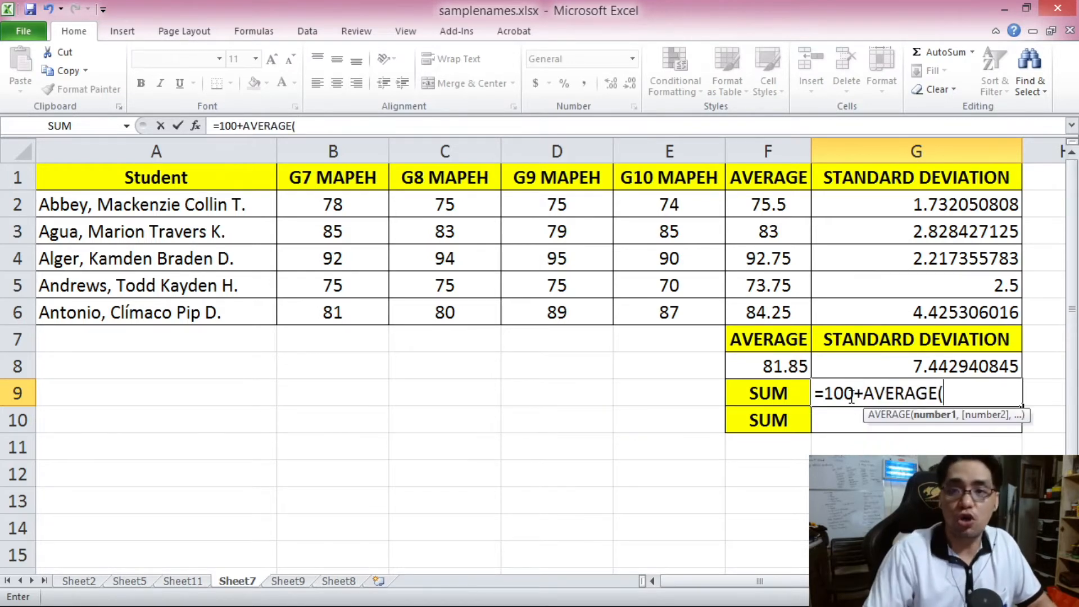
drag(378, 212, 674, 208)
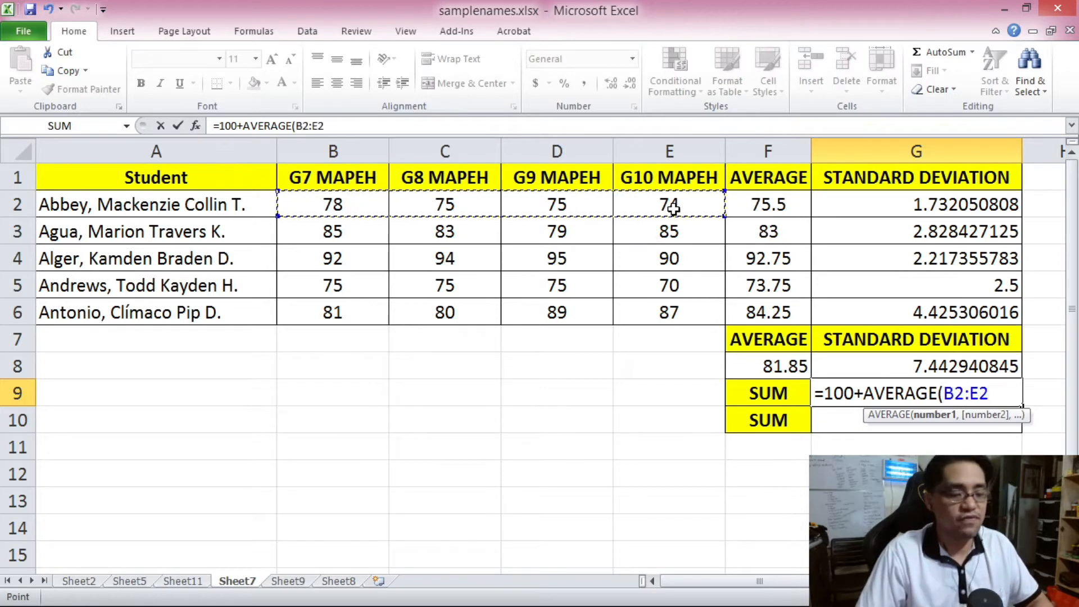
text())
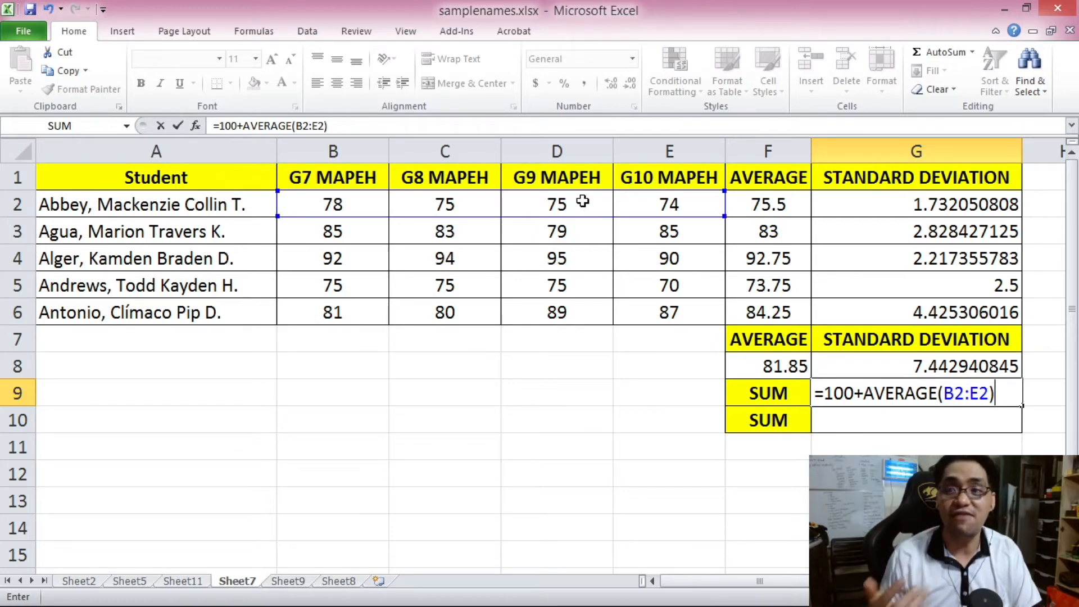
key(Return)
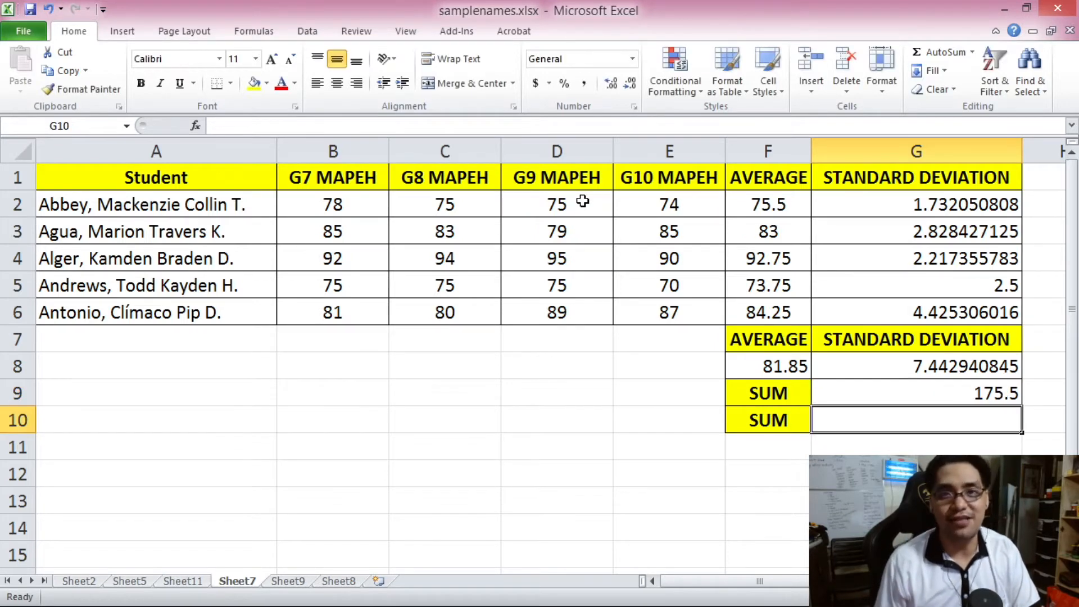
key(ctrl+z)
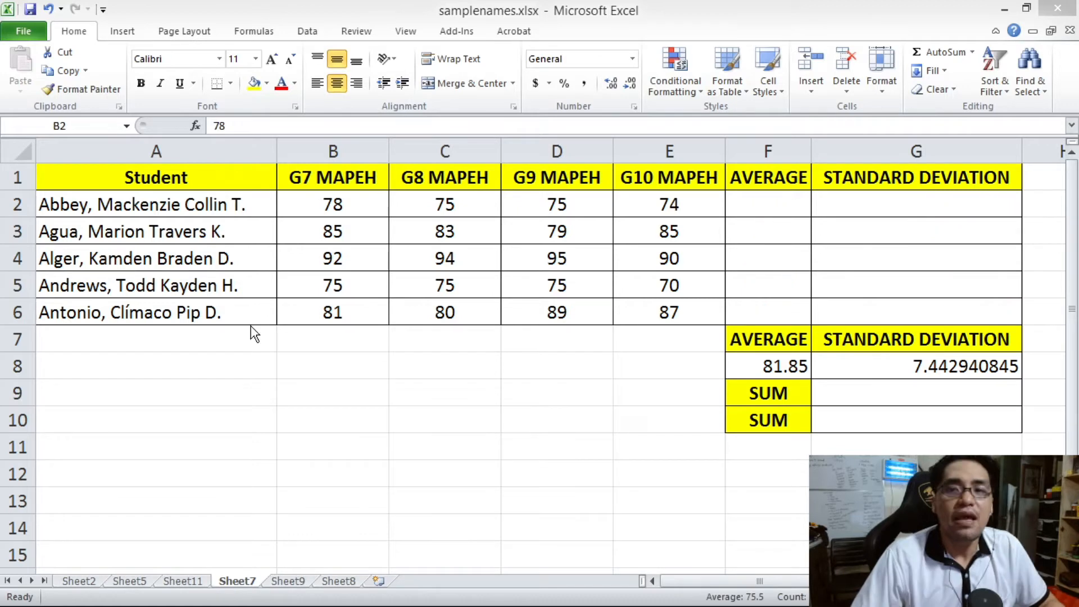
Examine the first student's G7 to G10 MAPEH grades in B2:E2 as the individual inputs for an average.
drag(332, 204, 669, 205)
drag(323, 205, 638, 206)
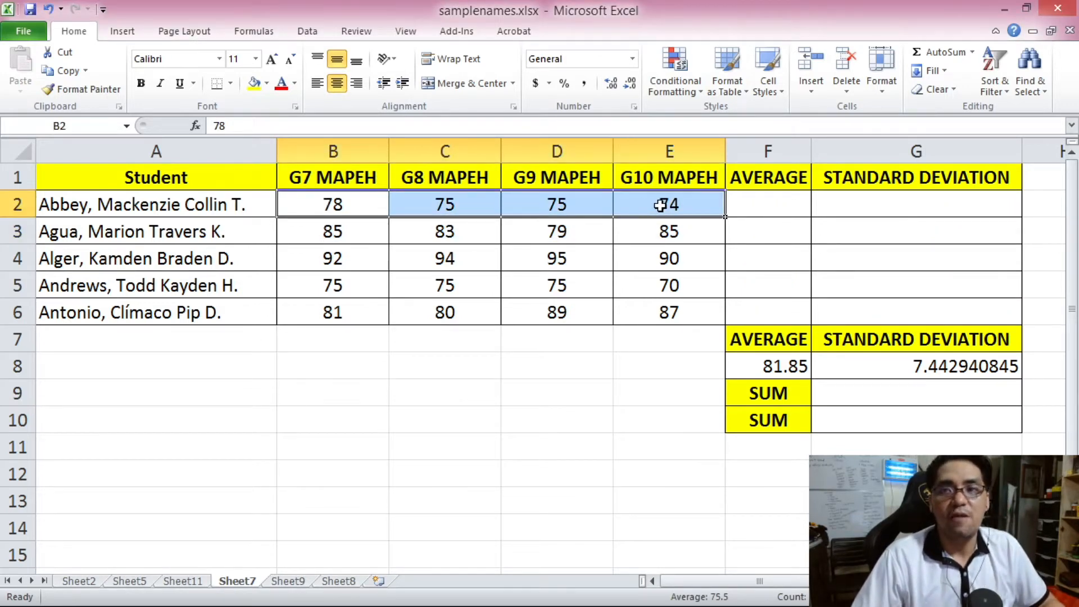
drag(365, 207, 669, 207)
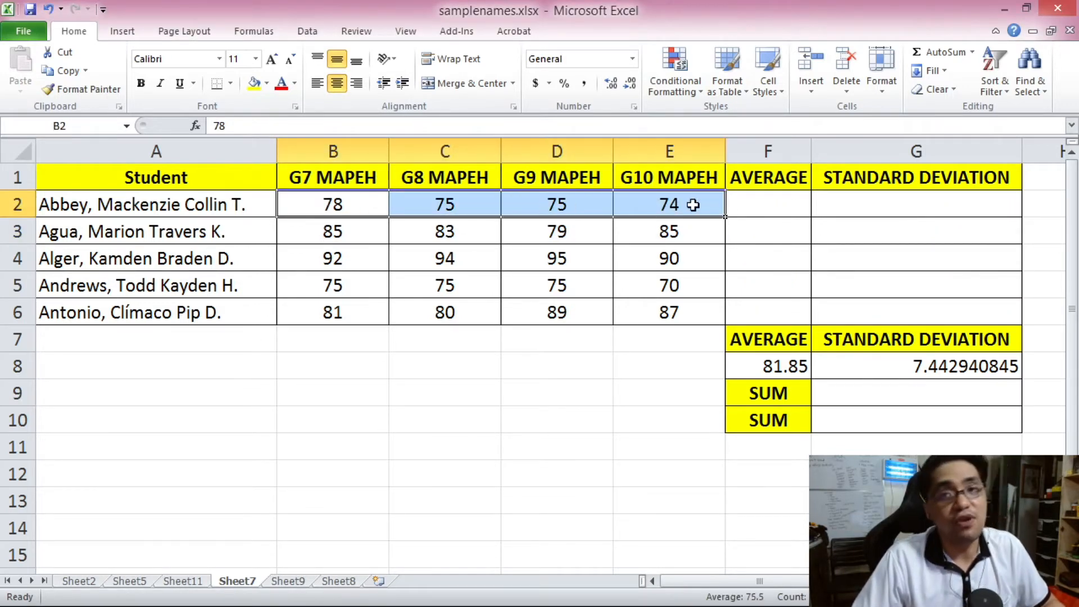
click(740, 205)
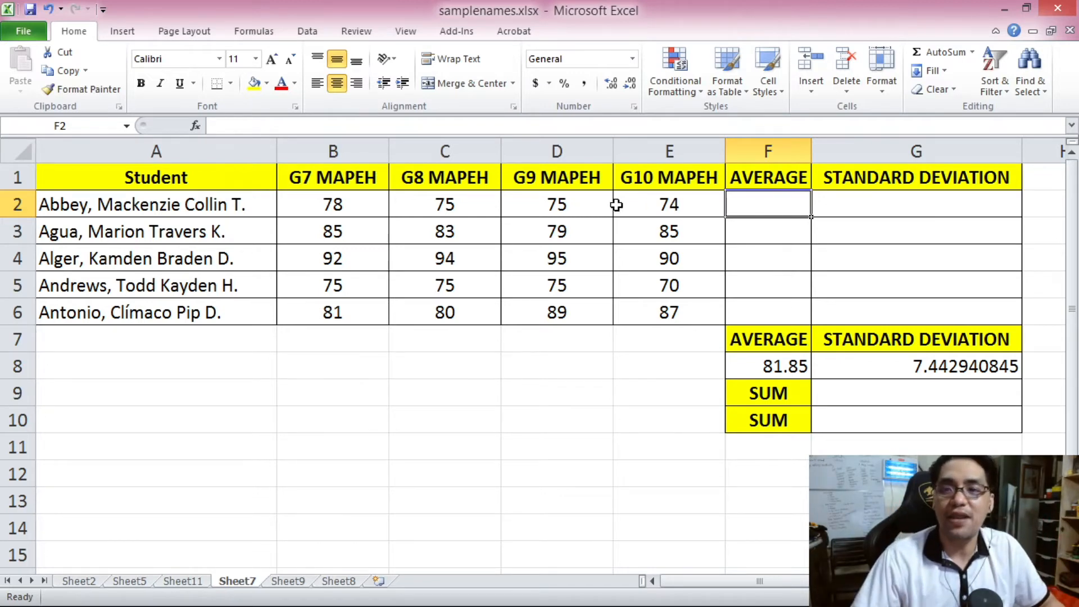
click(323, 209)
click(467, 204)
click(555, 203)
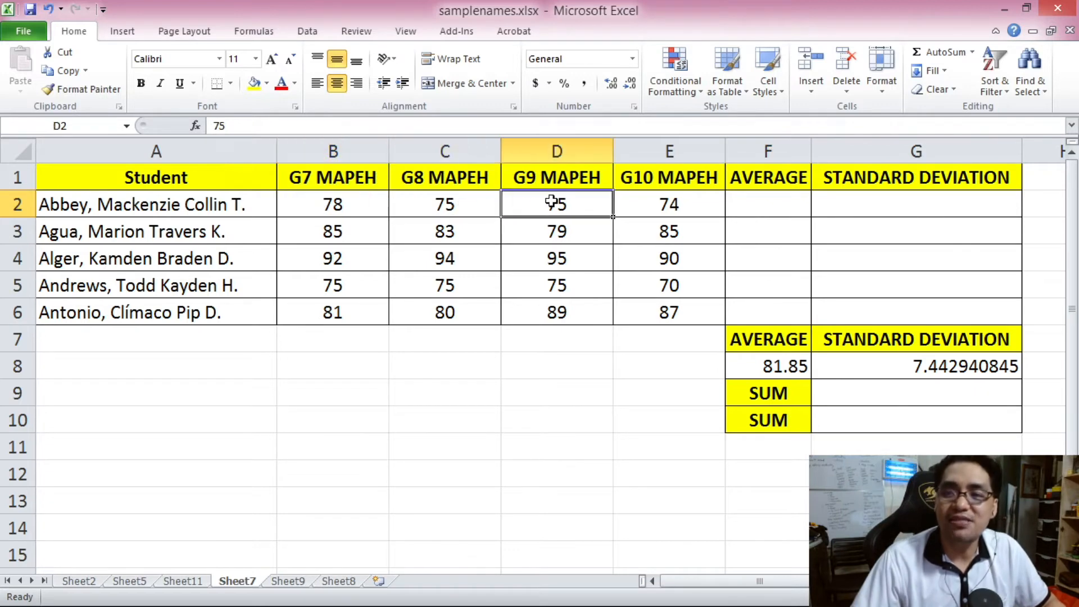
click(662, 204)
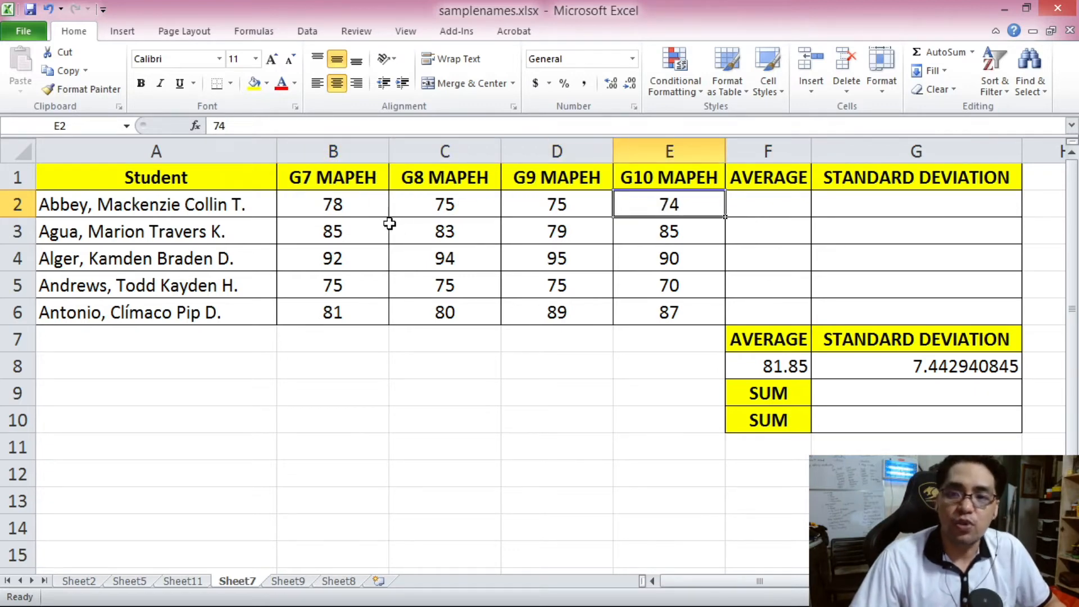
click(337, 209)
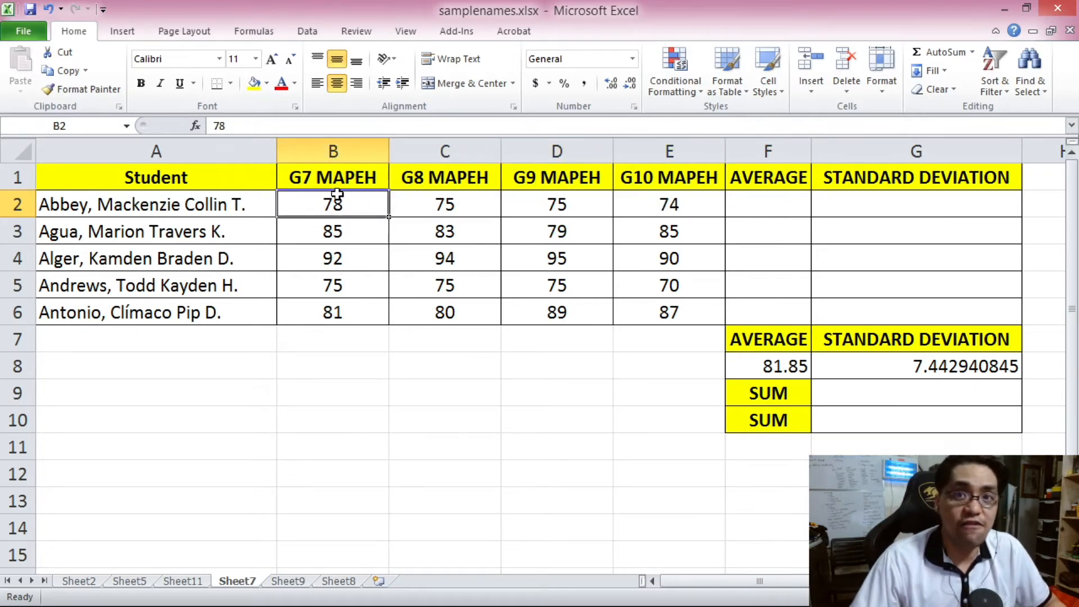
click(681, 204)
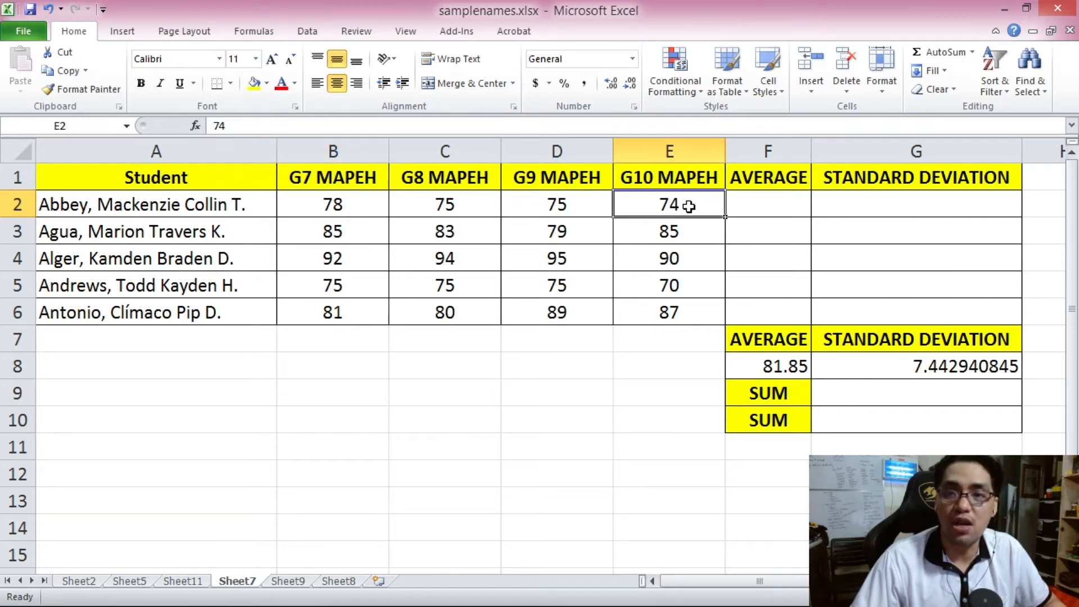
Begin an AVERAGE formula in F2 with B2-3 as its first argument, subtracting 3 from the G7 grade.
click(750, 201)
text(=AV)
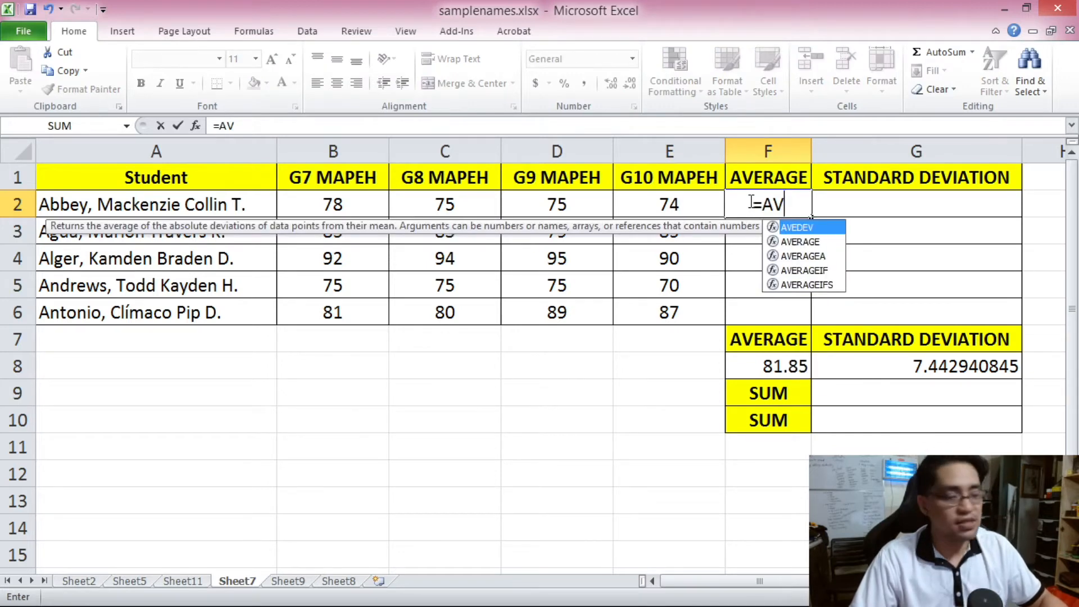
text(ERAGE()
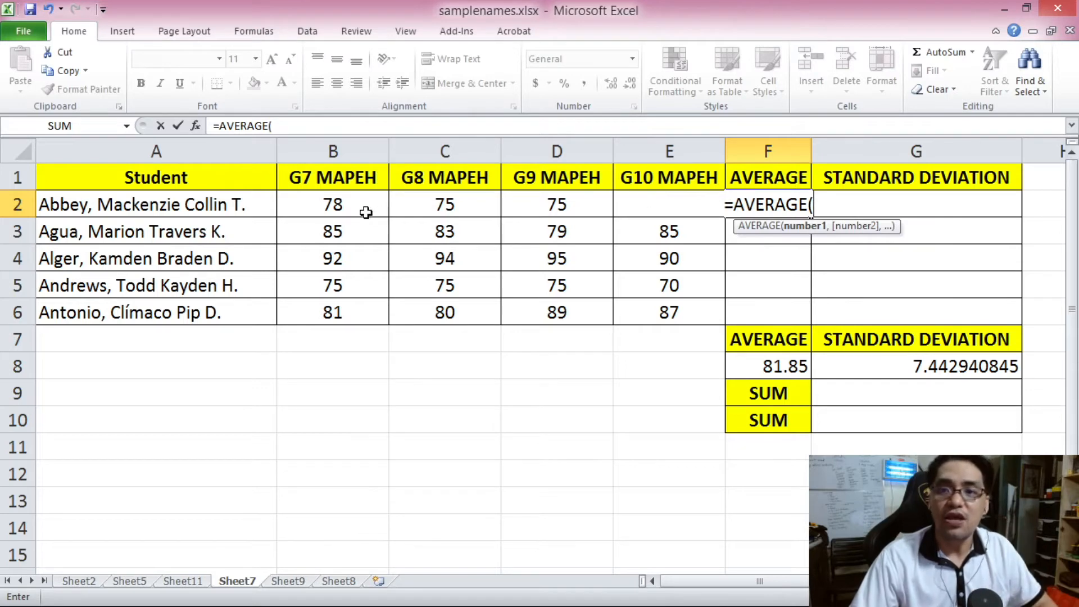
click(344, 205)
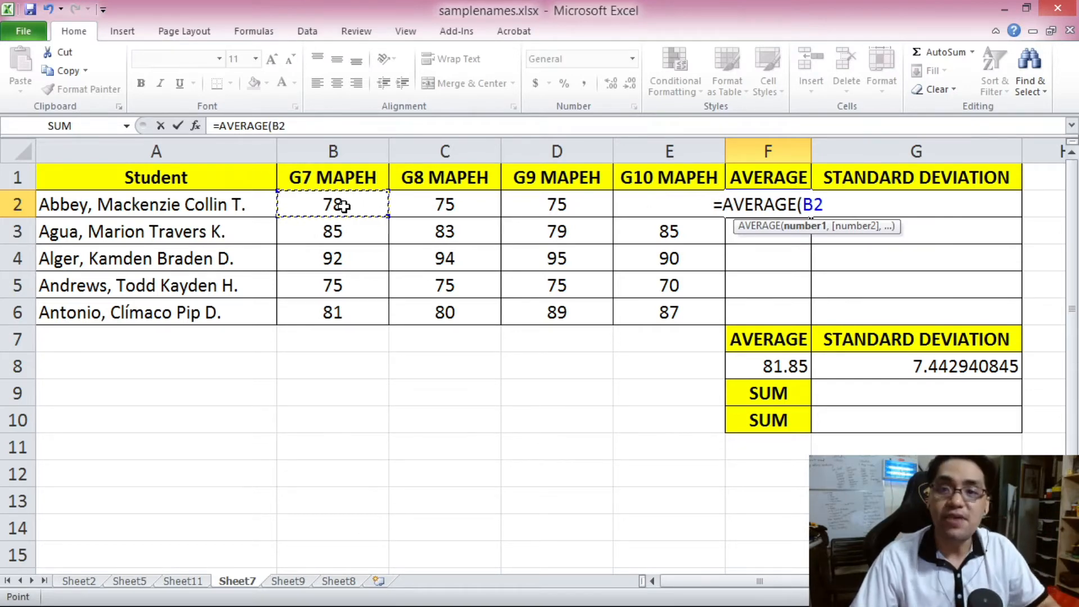
text(-3)
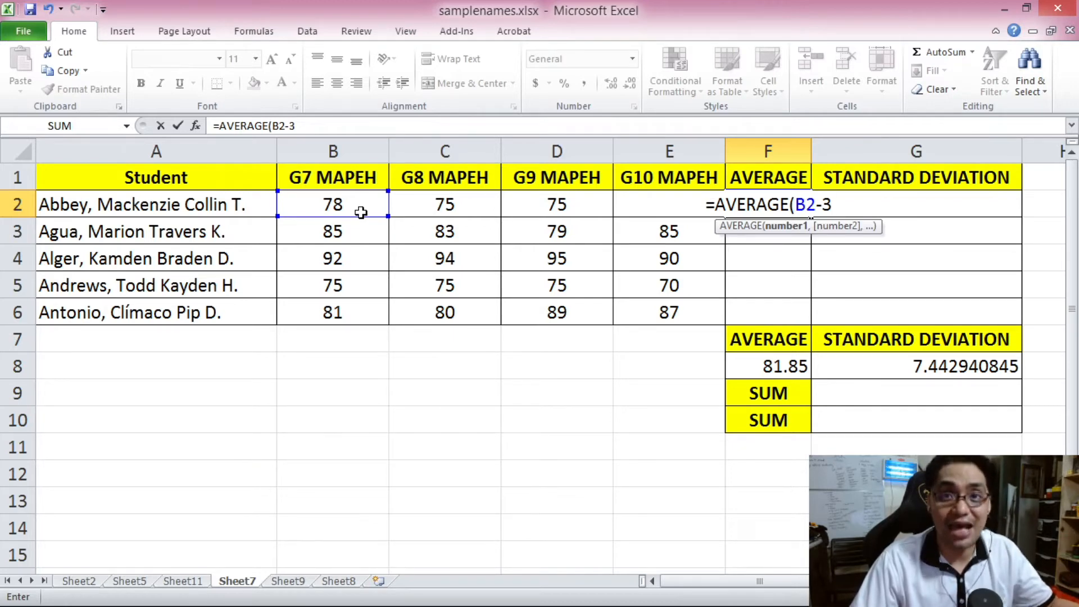
click(301, 127)
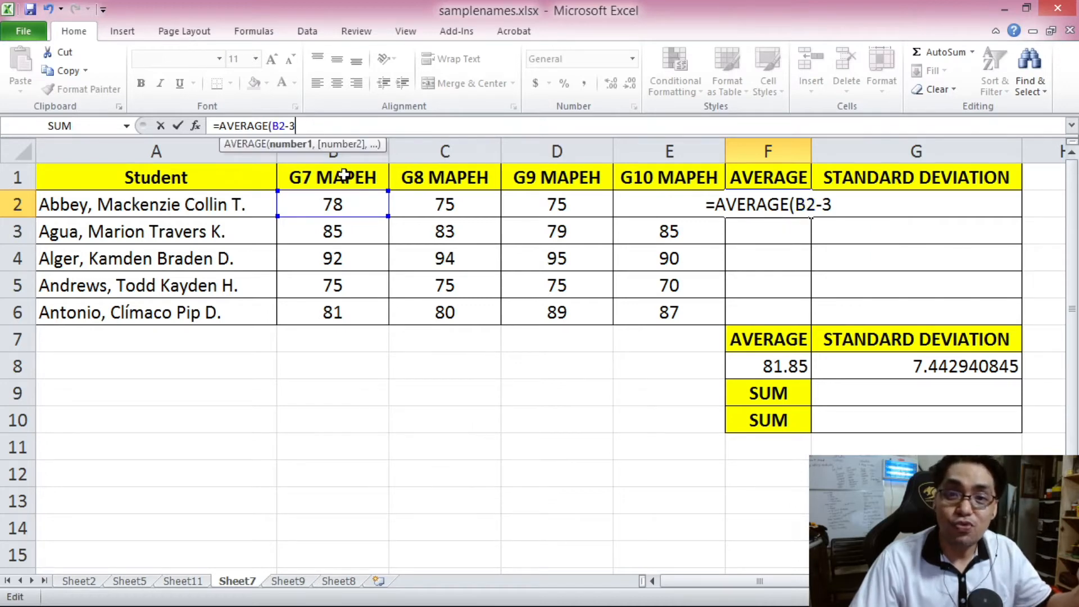
Add the arguments C2, D2 and E2+1 to complete the F2 formula as =AVERAGE(B2-3,C2,D2,E2+1).
text(,)
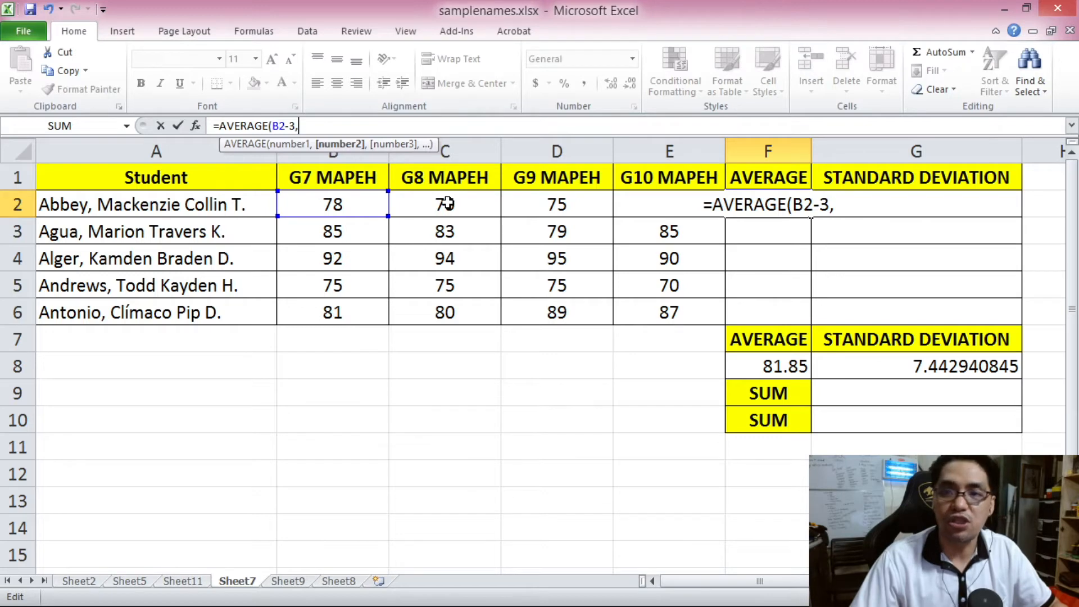
click(446, 203)
text(,)
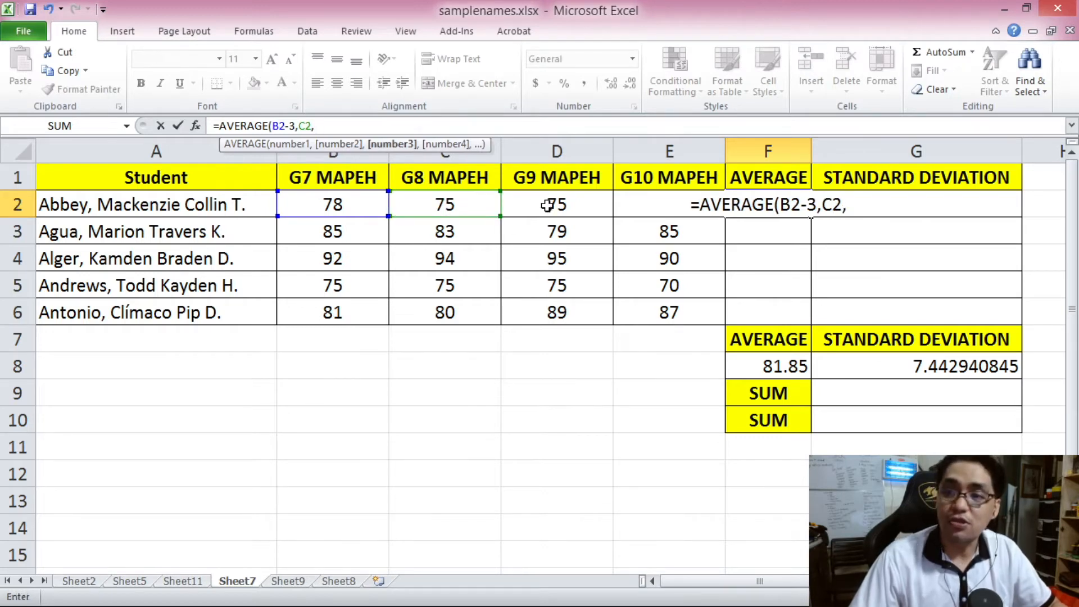
click(561, 202)
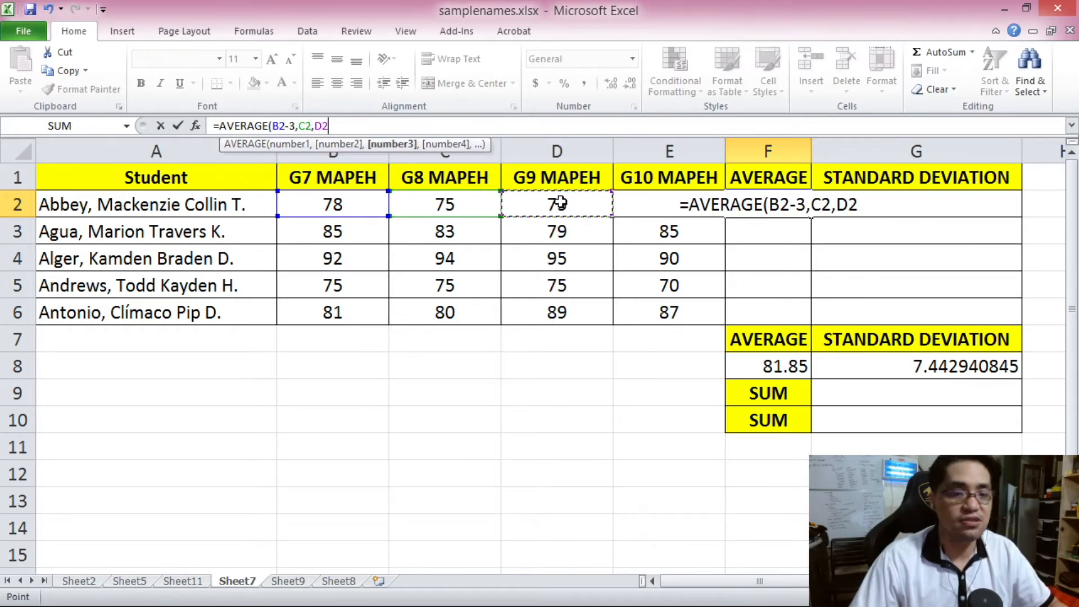
text(,)
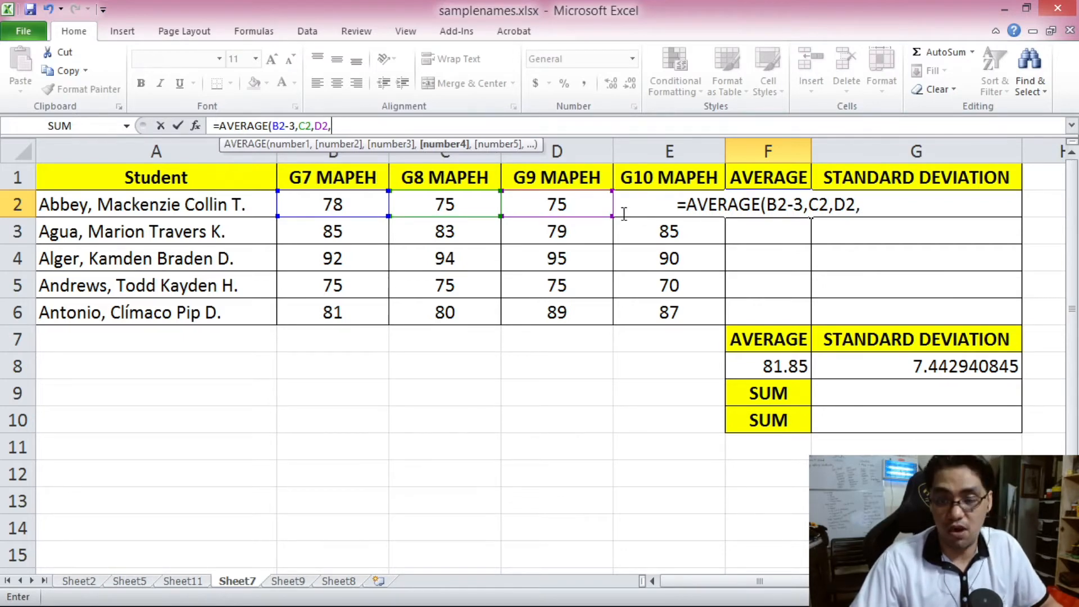
text(E2+)
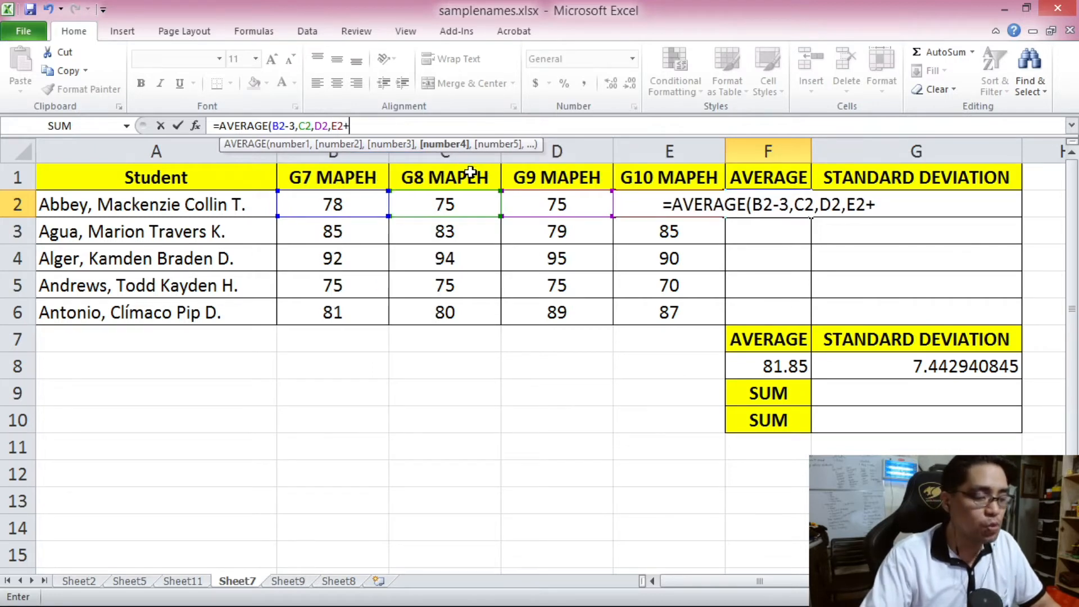
text(1))
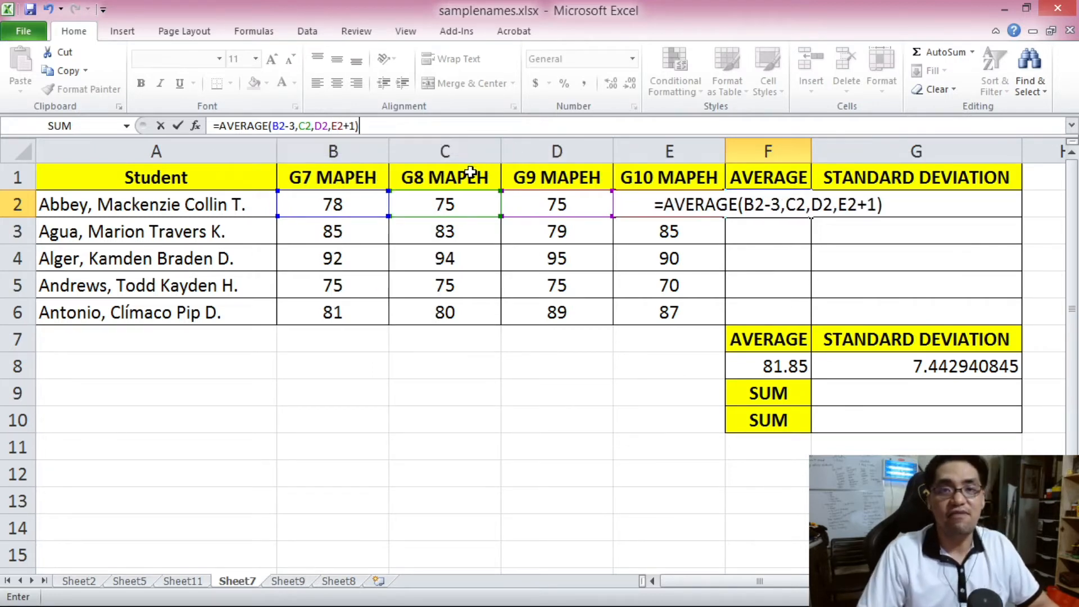
Review the E2+1 argument and enter the formula =AVERAGE(B2-3,C2,D2,E2+1) in F2.
drag(334, 125, 359, 124)
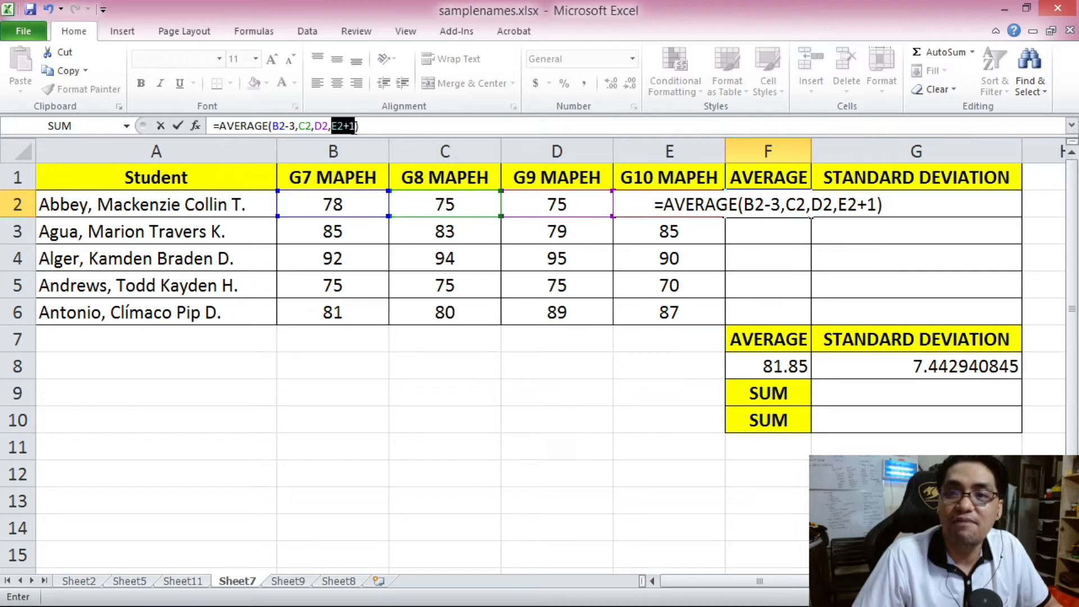
click(379, 124)
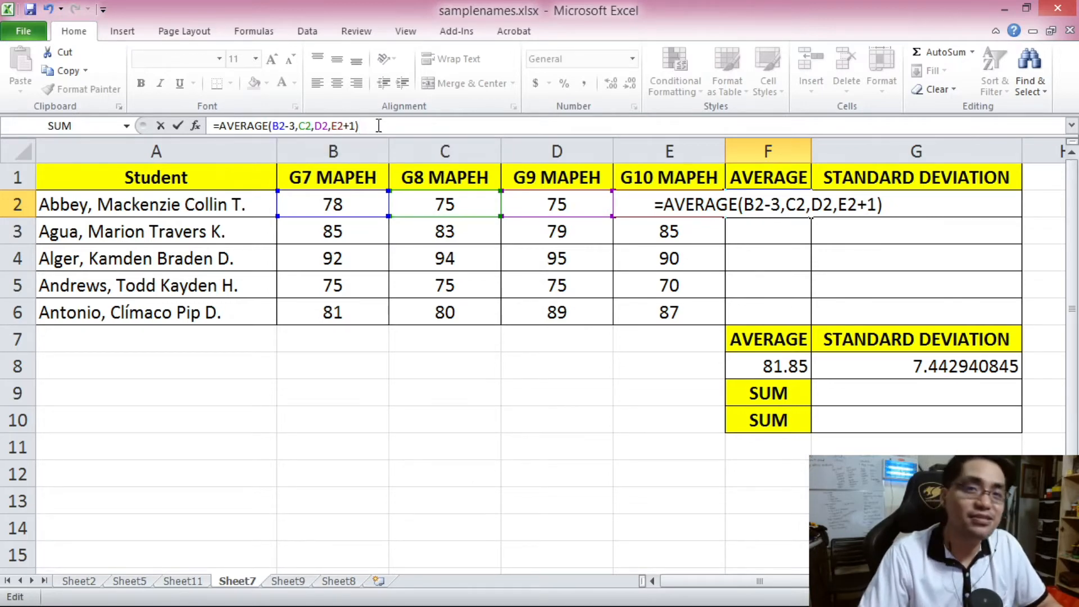
key(Return)
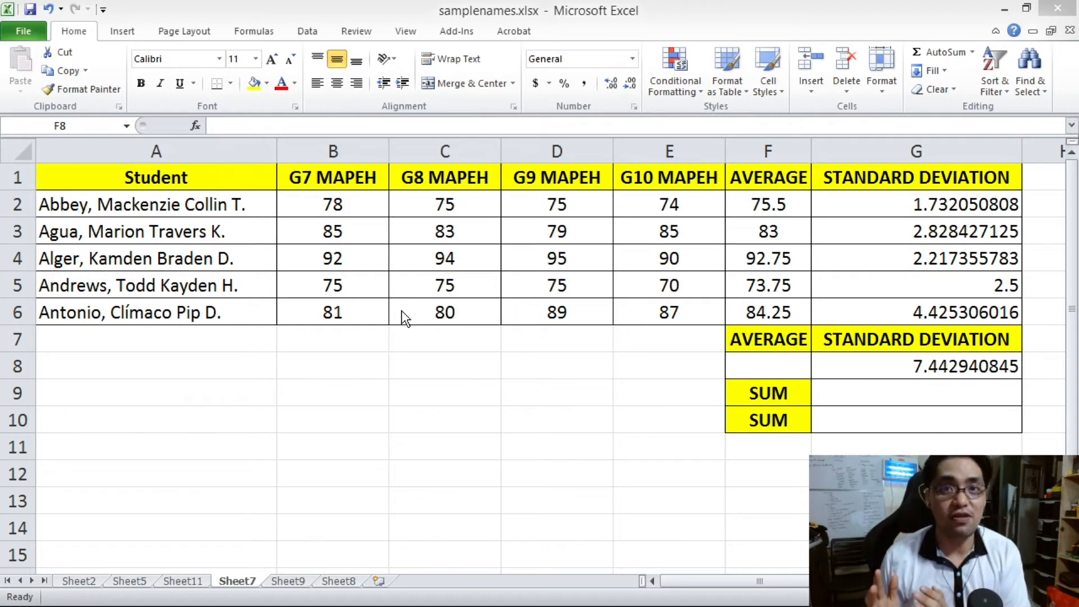
Format the empty cell E8 with a yellow fill and borders on all sides.
click(683, 365)
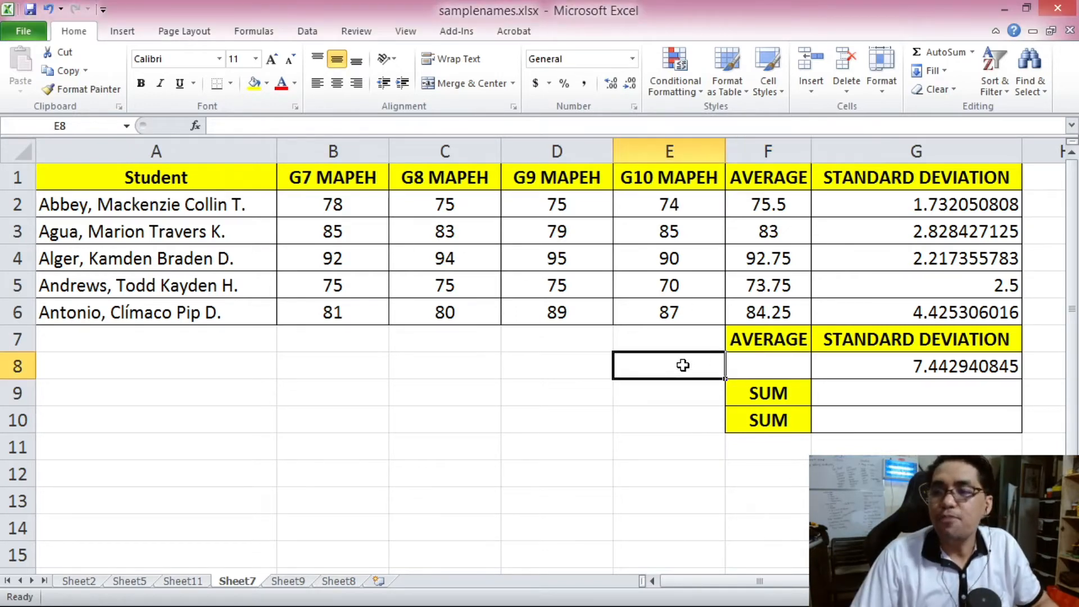
click(254, 83)
click(590, 437)
click(668, 358)
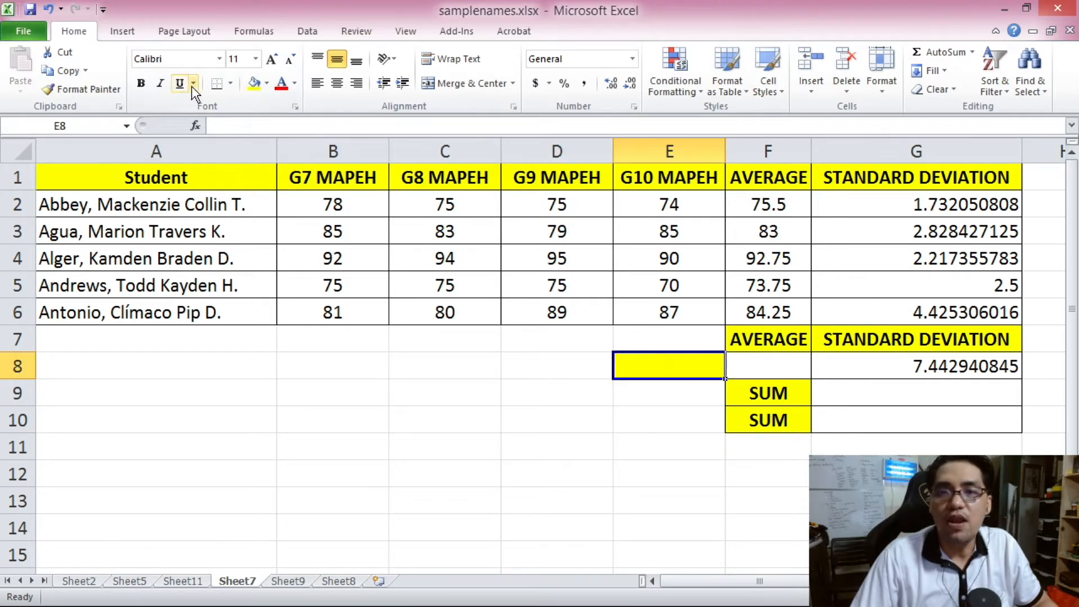
click(230, 83)
click(258, 217)
click(710, 413)
click(682, 368)
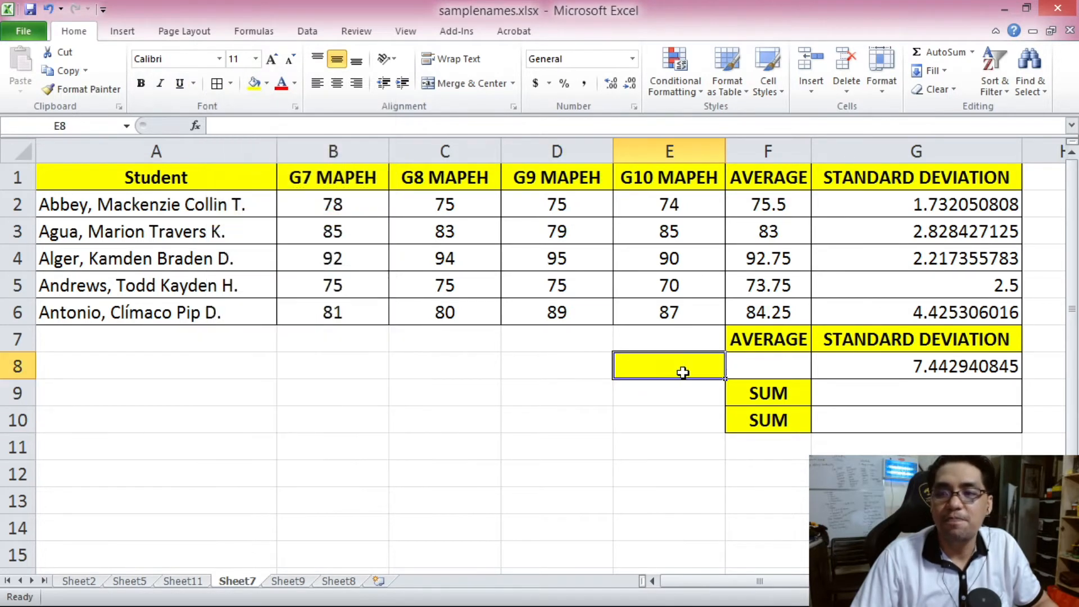
Enter =AVERAGE(B2:E6) in E8 to average all the students' G7 to G10 MAPEH grades.
drag(371, 215, 621, 303)
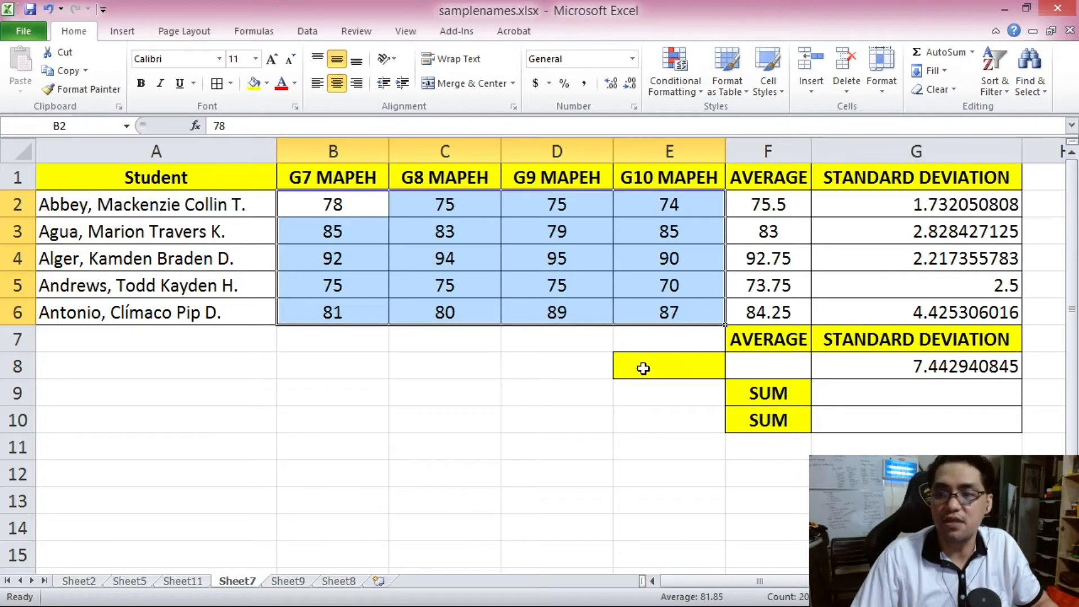
click(647, 371)
text(=AVERAGE()
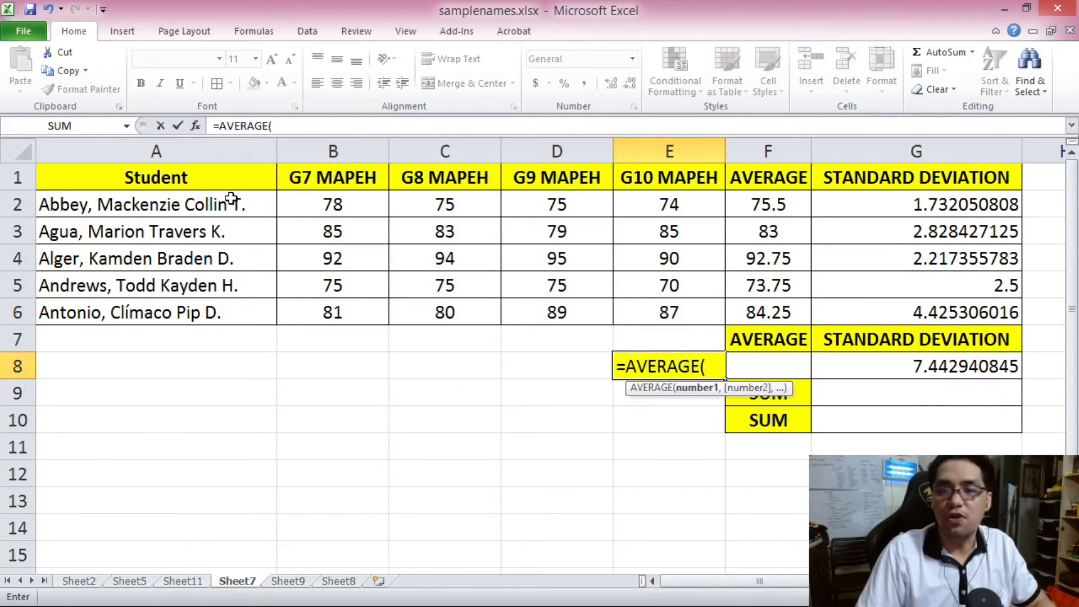
drag(315, 216, 643, 315)
key(Return)
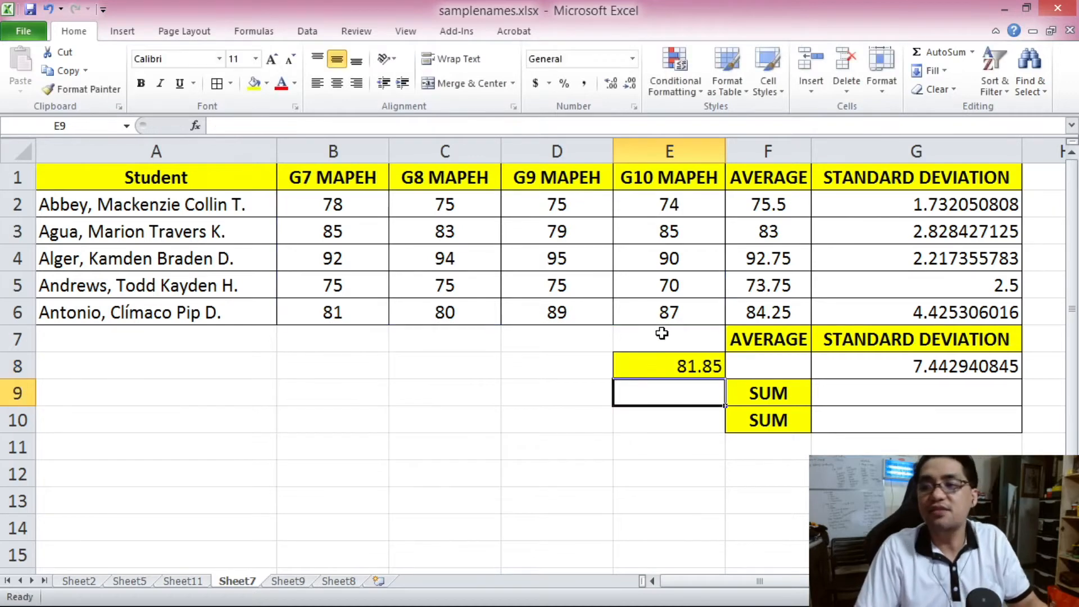
Compare the overall average formula in E8 with the individual student averages in F2:F6 and the grades behind them.
click(697, 362)
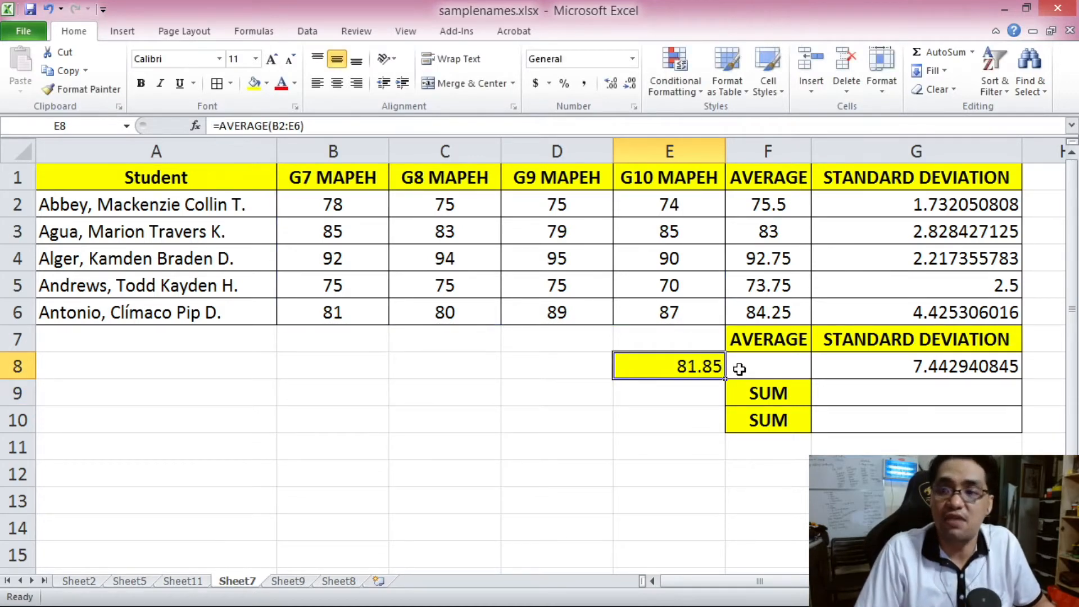
click(758, 370)
drag(766, 213, 777, 305)
drag(362, 208, 668, 205)
click(770, 196)
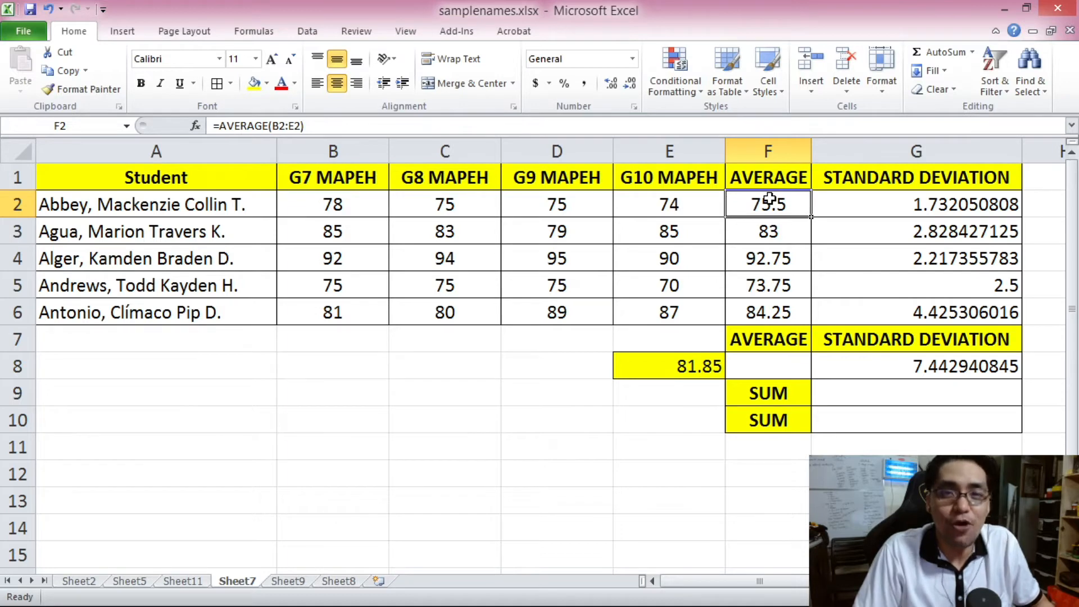
click(674, 366)
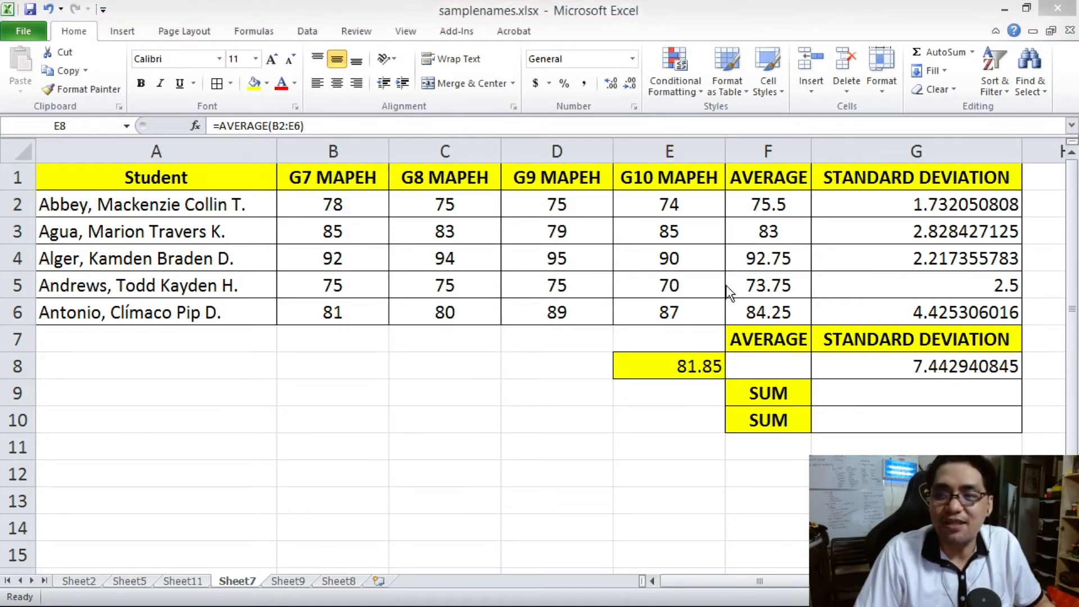
click(777, 205)
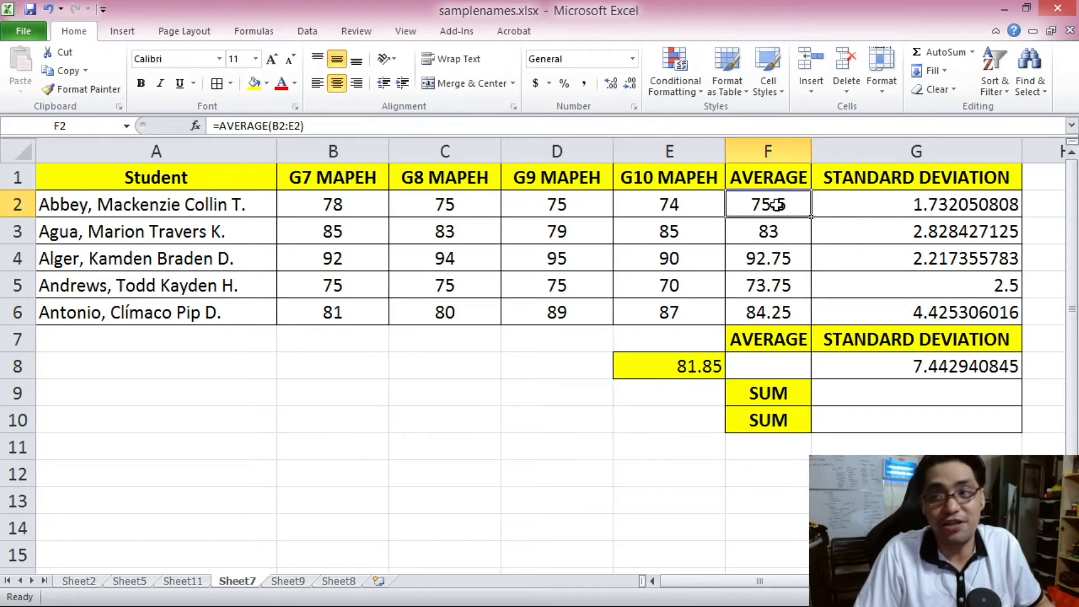
Begin a nested formula in F8 with the outer function written as AVEERAGE and AVERAGE(B2:E2) as its first argument.
click(788, 367)
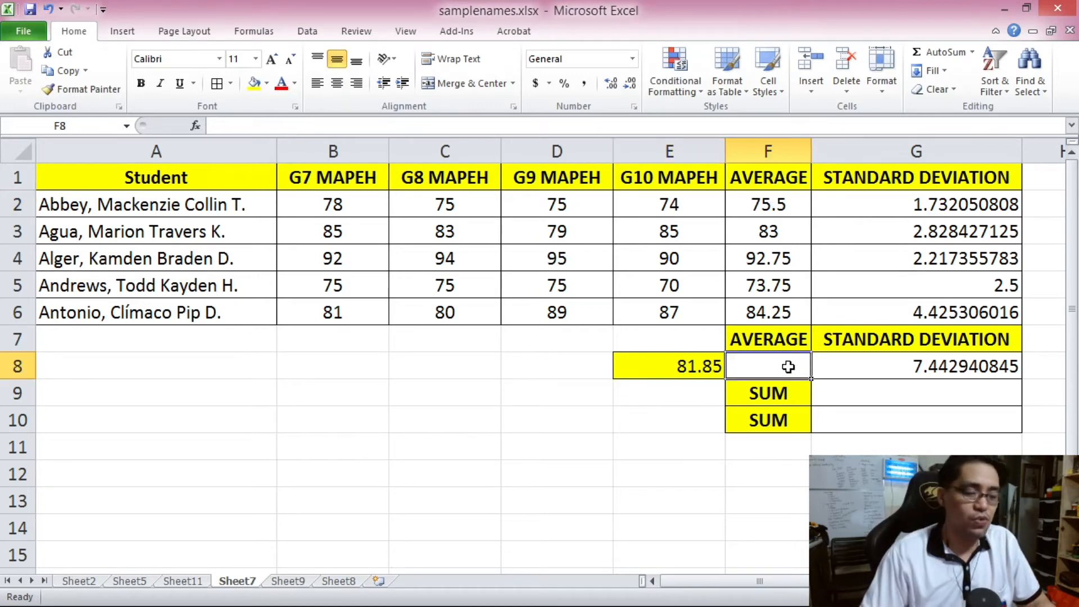
text(=AVE)
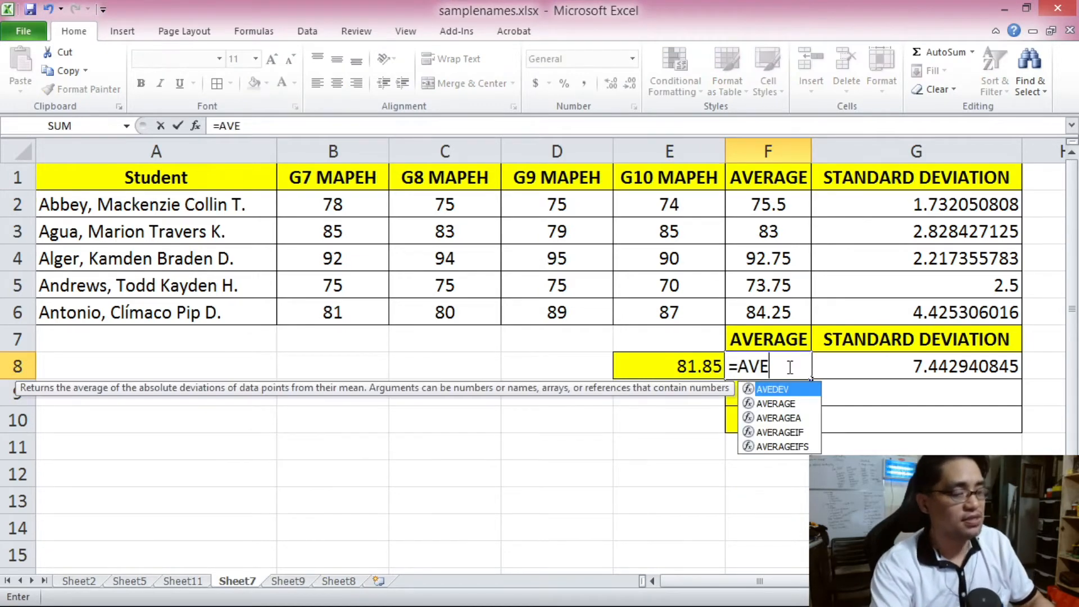
text(ERAGE()
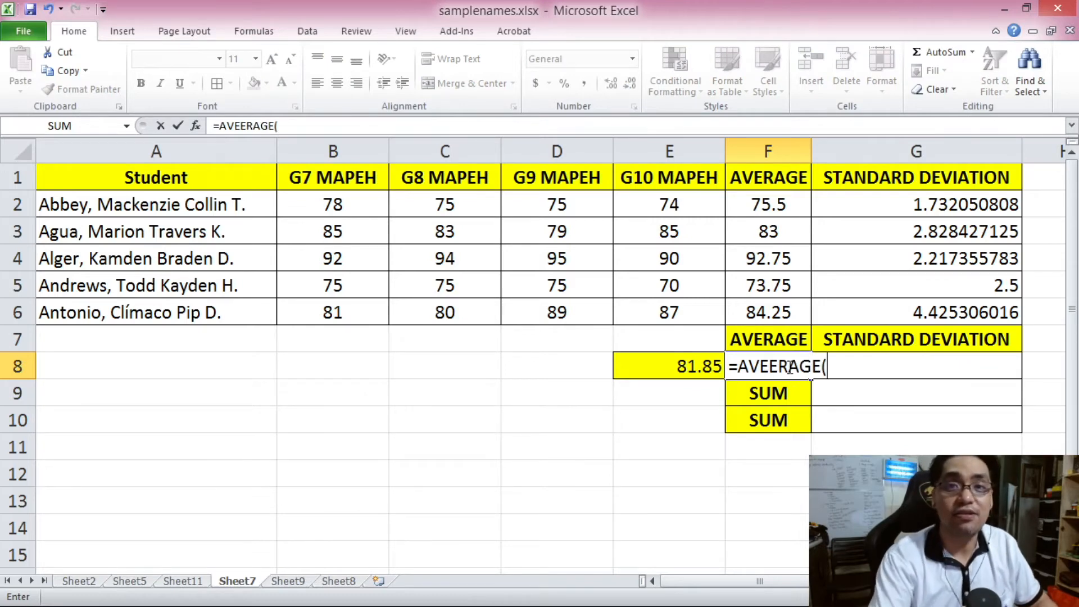
click(333, 126)
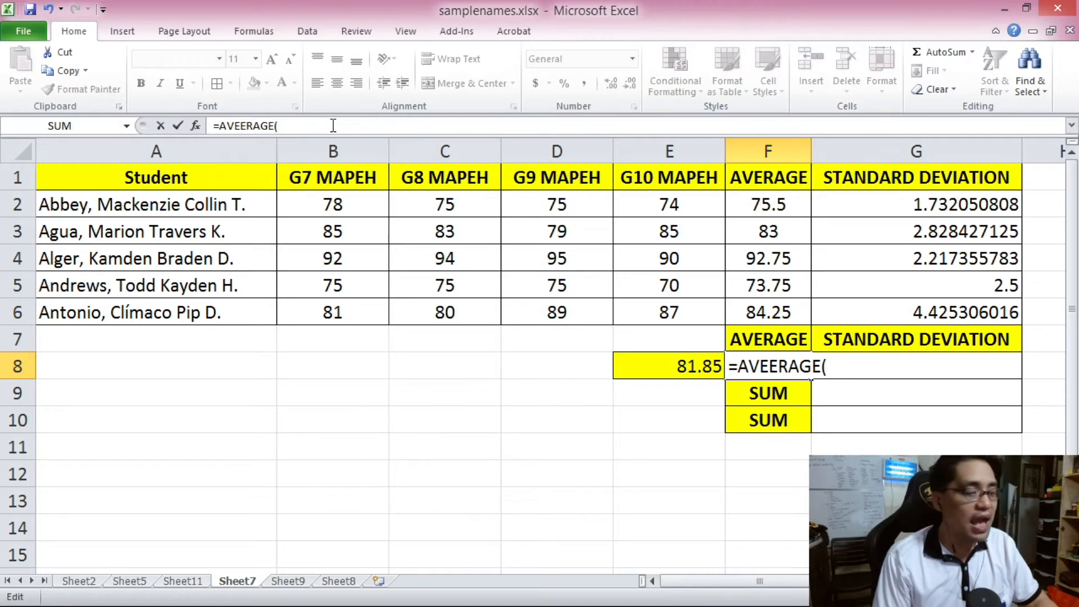
text(AVERAGE()
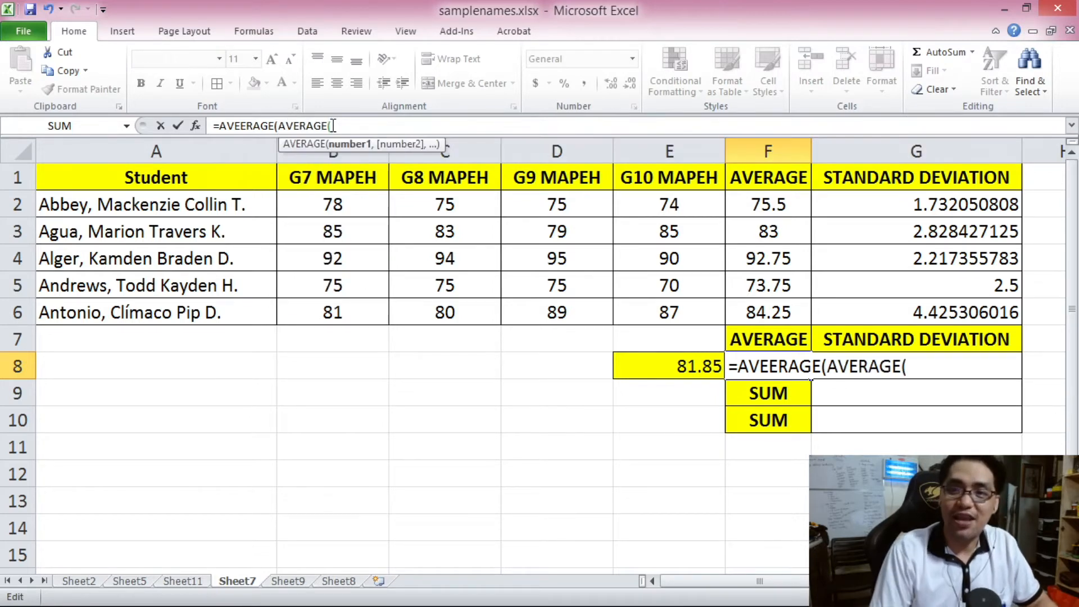
drag(337, 194, 617, 199)
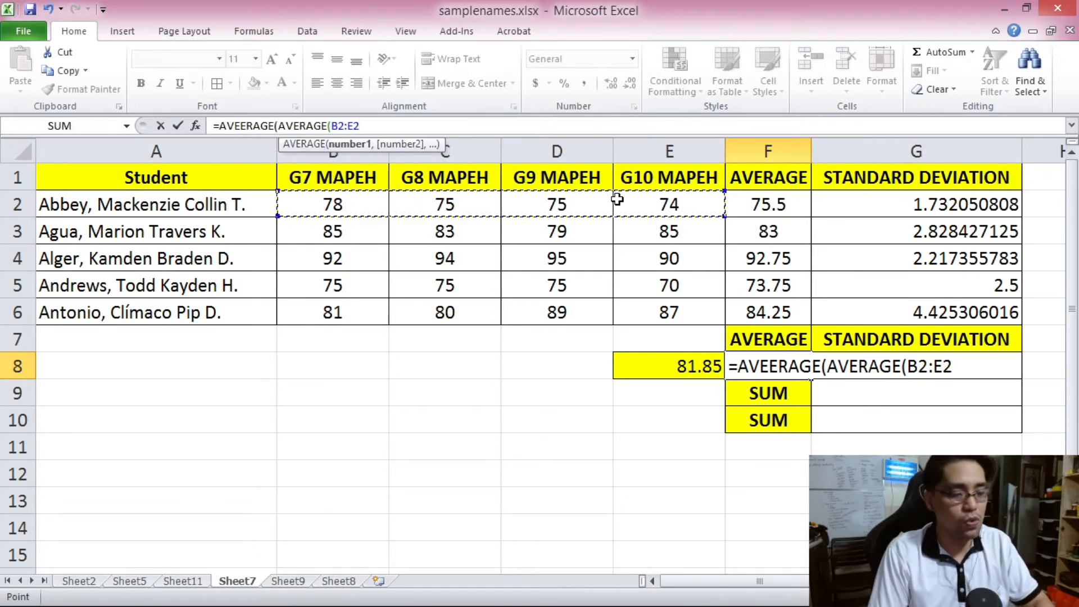
text())
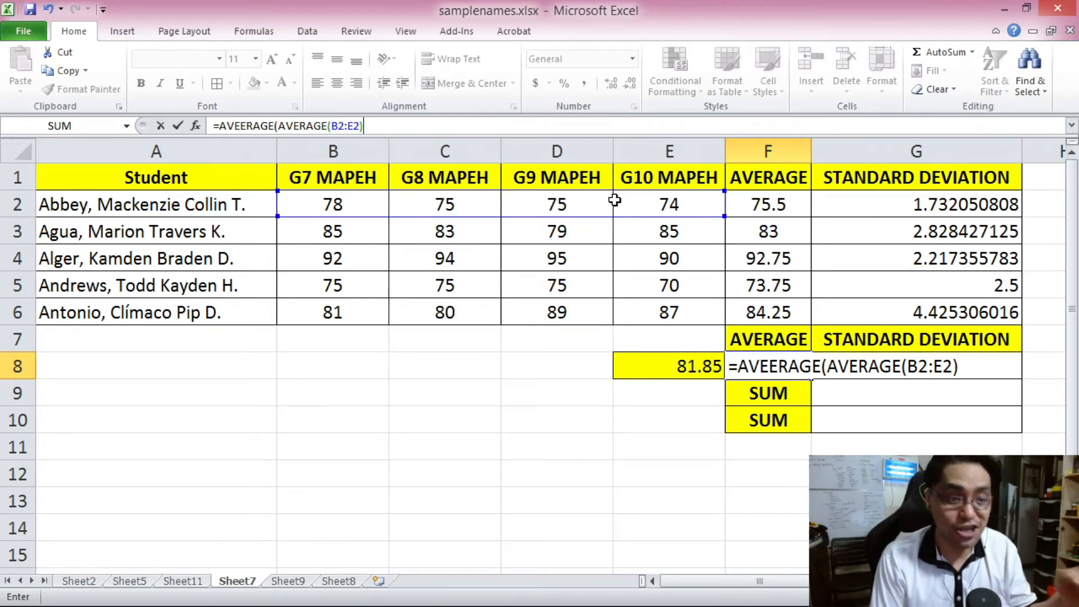
text(,)
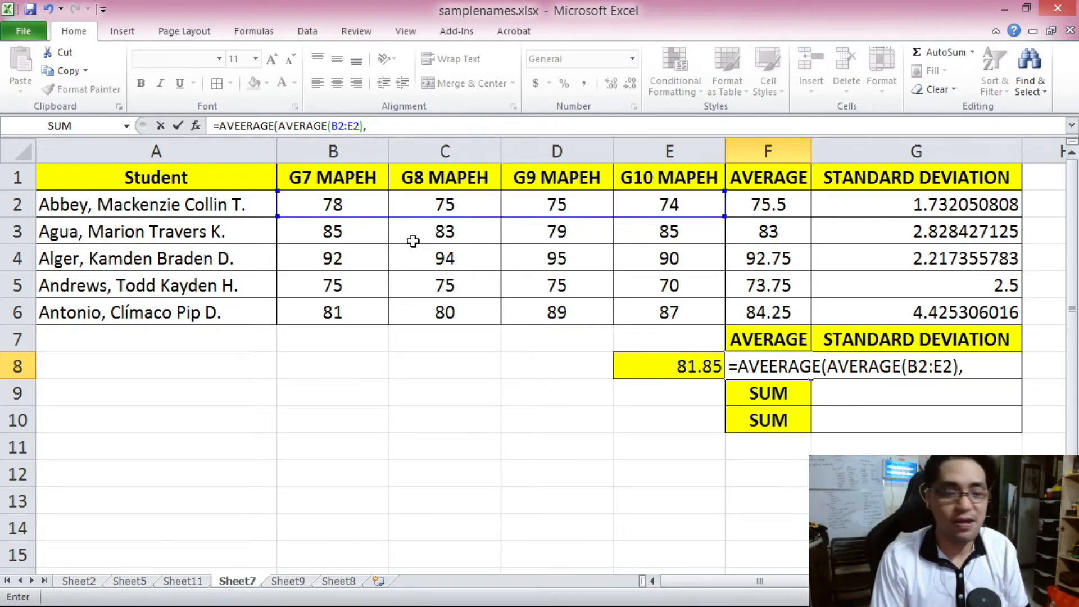
Add AVERAGE(B3:E3) and AVERAGE(B4:E4) as the second and third arguments of the F8 formula.
text(AVERAGE()
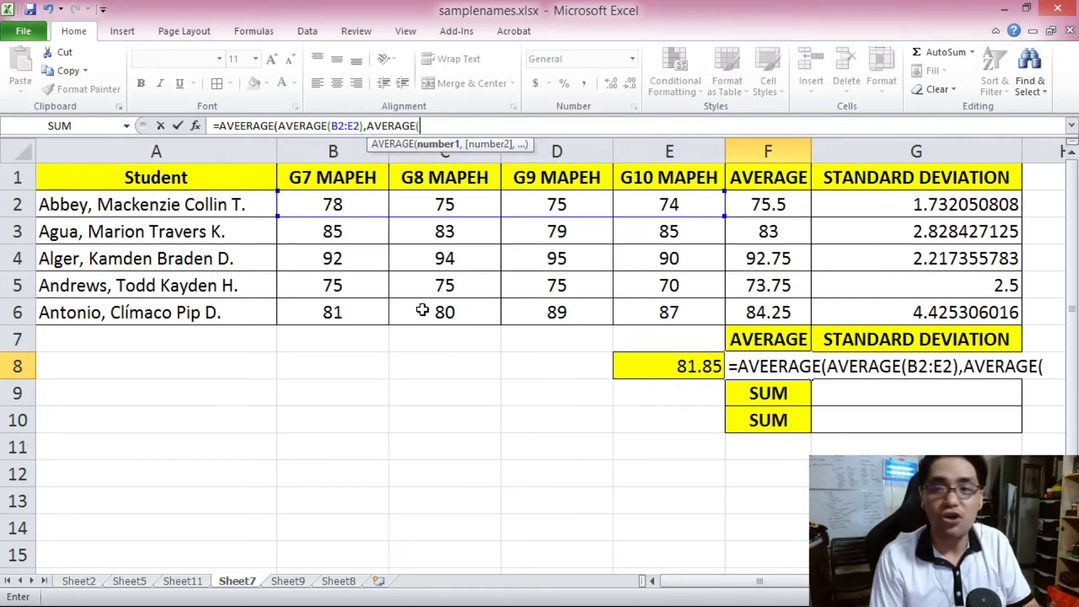
drag(347, 244, 652, 236)
text(),)
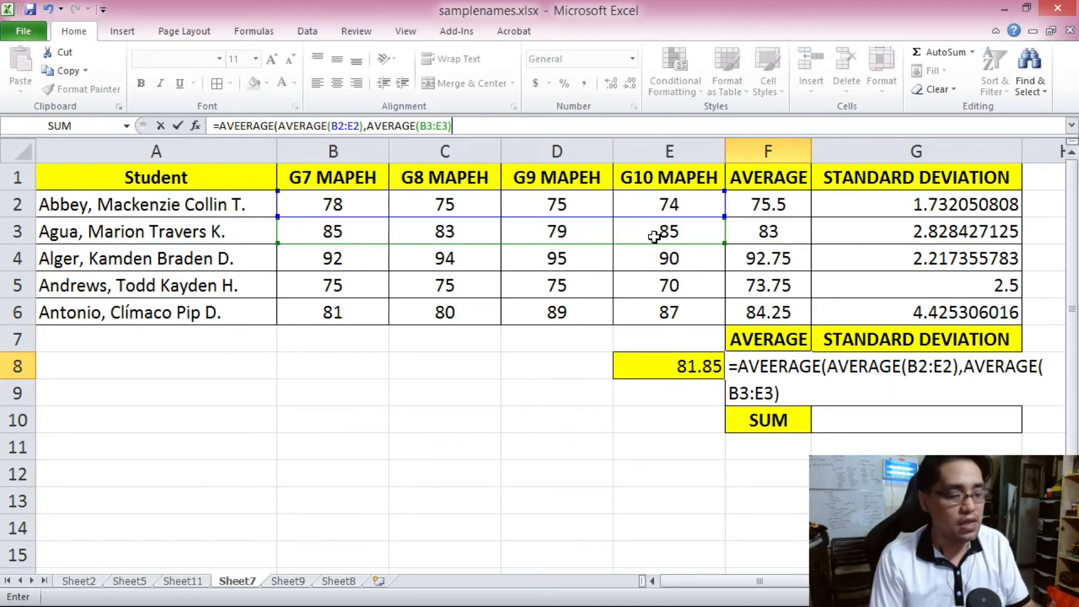
text(AVERAGE()
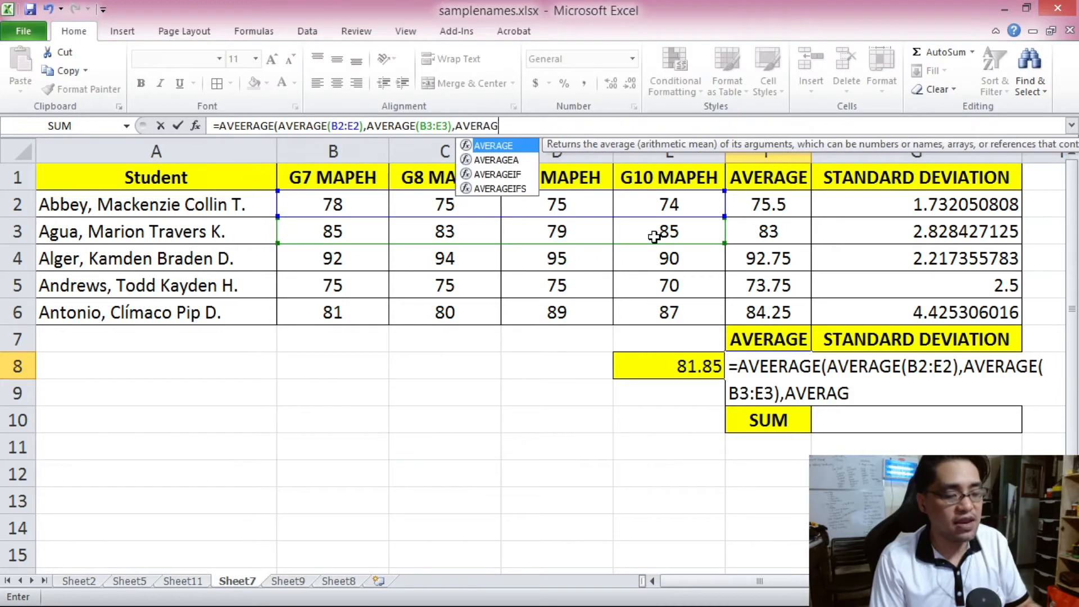
drag(375, 255, 677, 256)
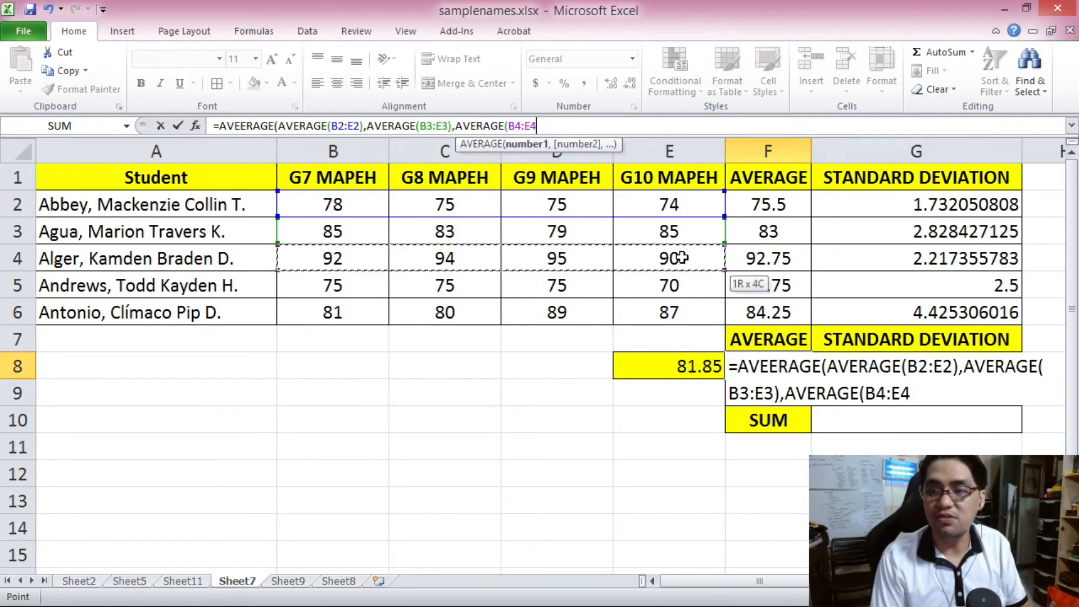
text(),A)
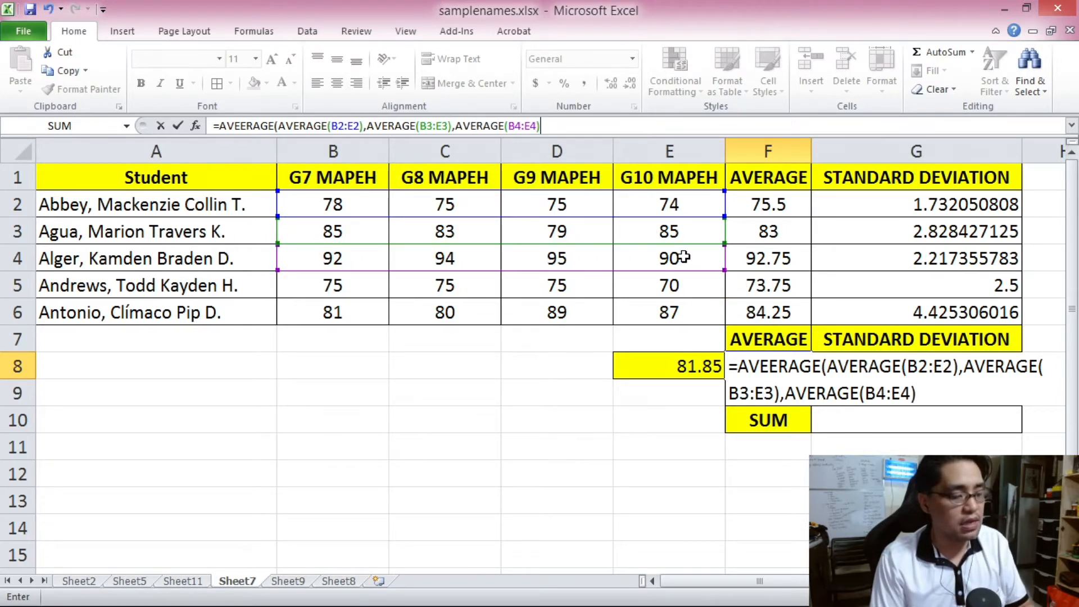
Add AVERAGE(B5:E5) and AVERAGE(B6:E6) as the last two arguments of the F8 formula and close the outer function.
text(VERAGE)
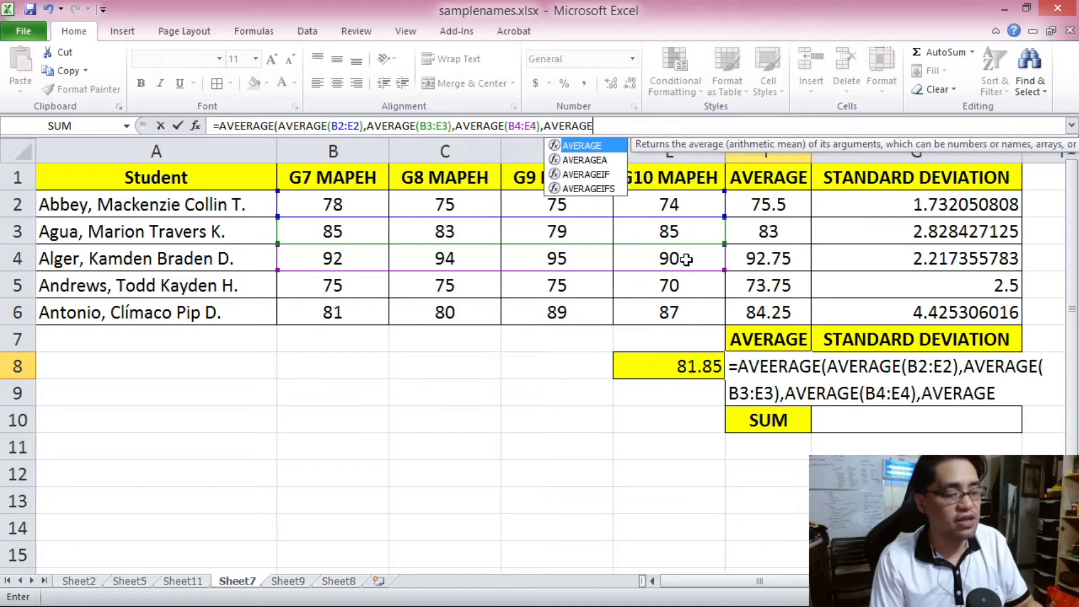
text(()
drag(352, 279, 619, 274)
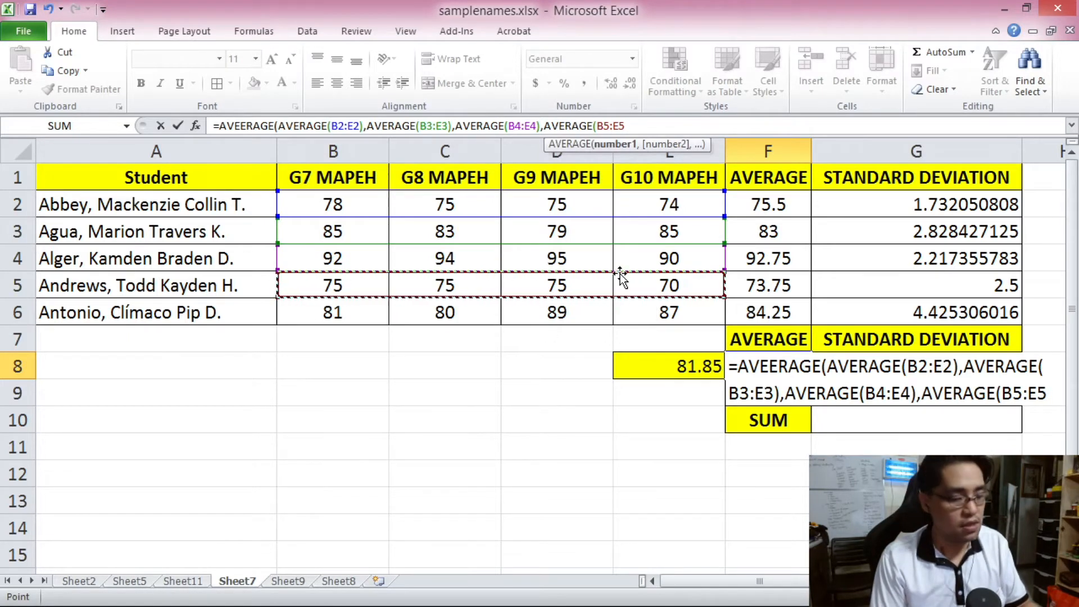
text(),AVERAGE()
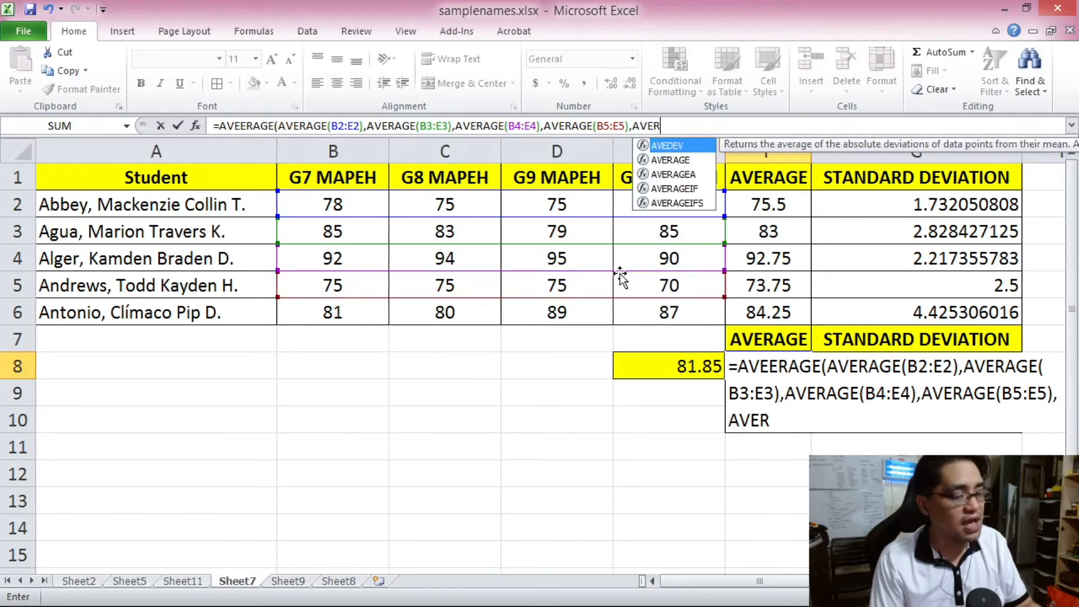
drag(341, 320, 647, 303)
text())
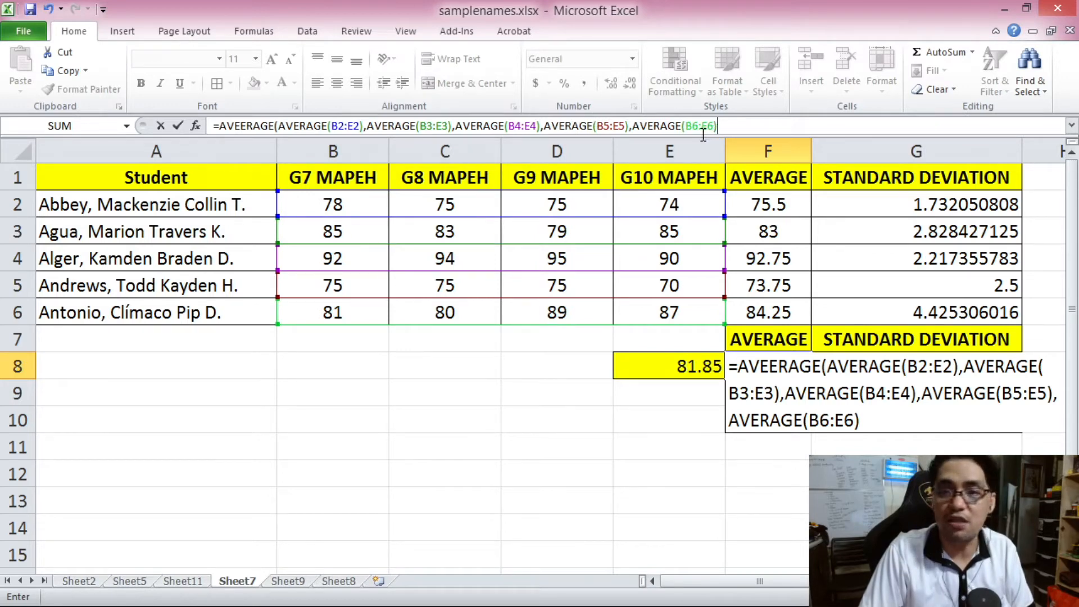
text())
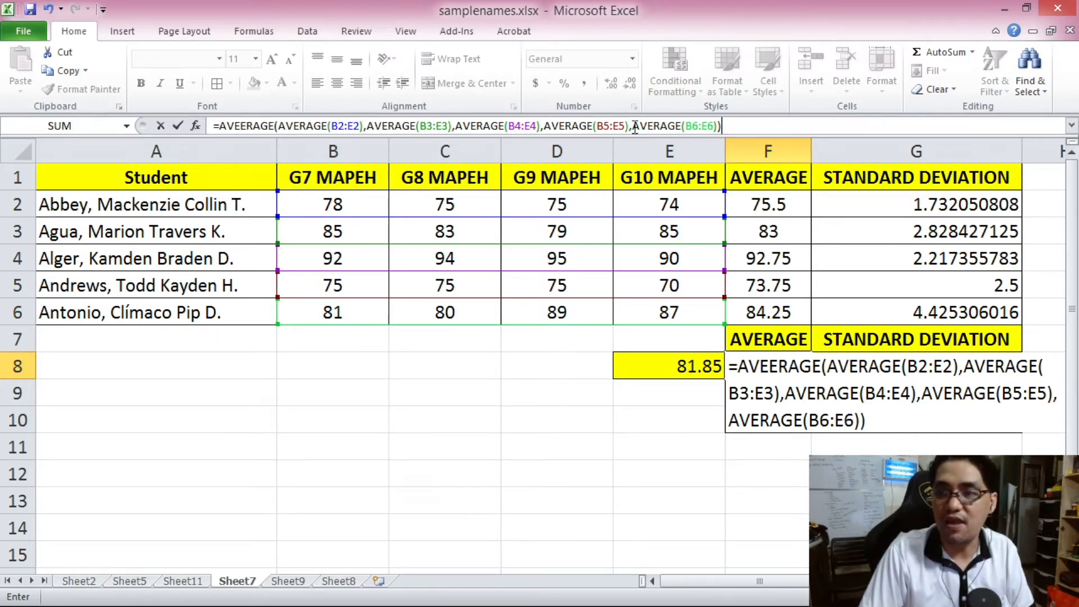
Correct the outer function's spelling to AVERAGE and enter the nested formula in F8.
click(244, 125)
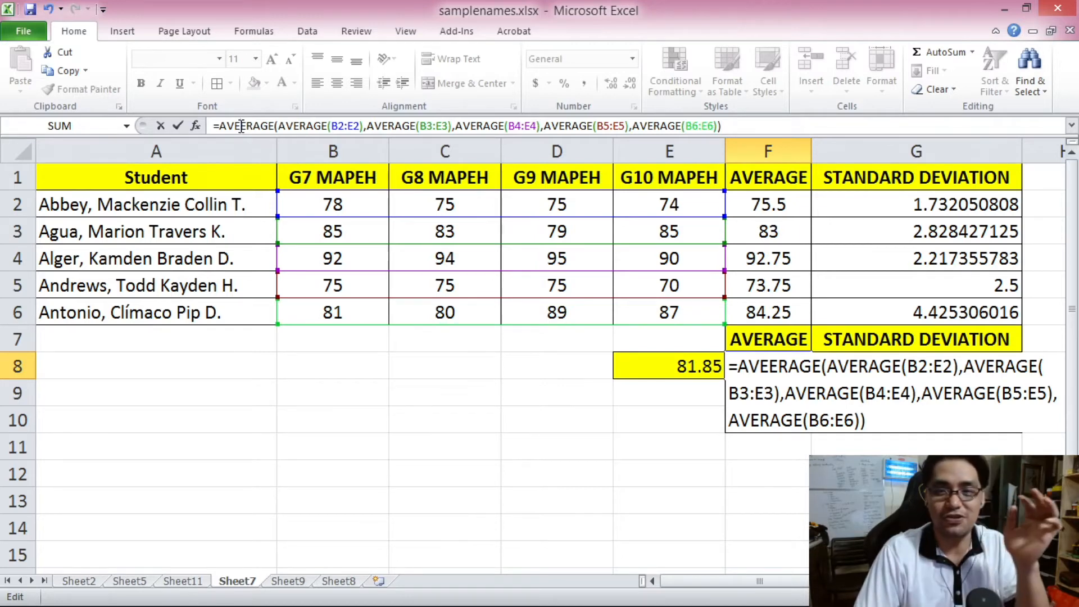
key(BackSpace)
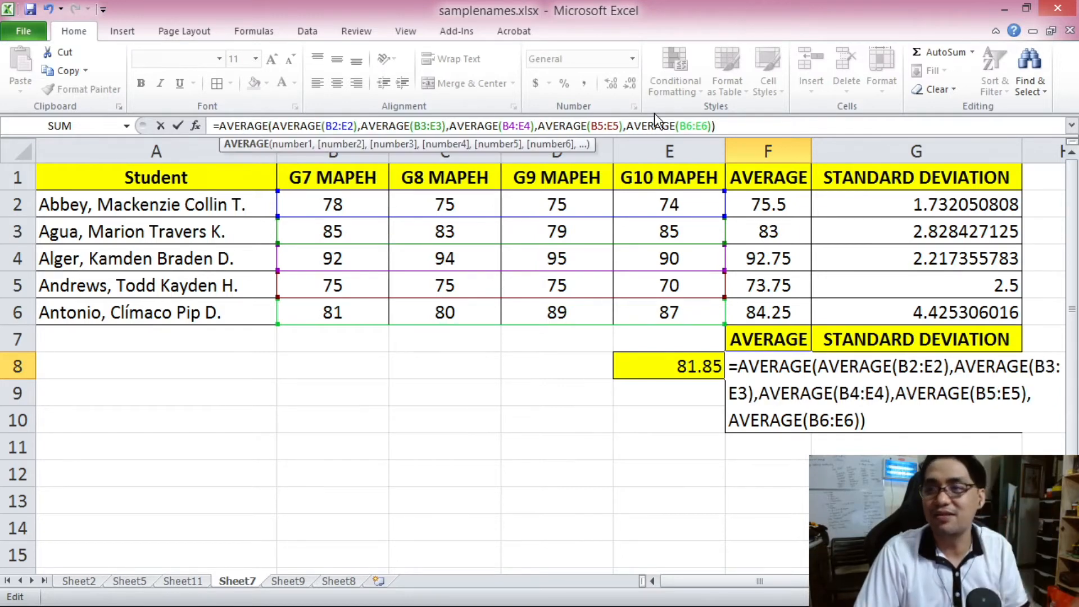
click(750, 125)
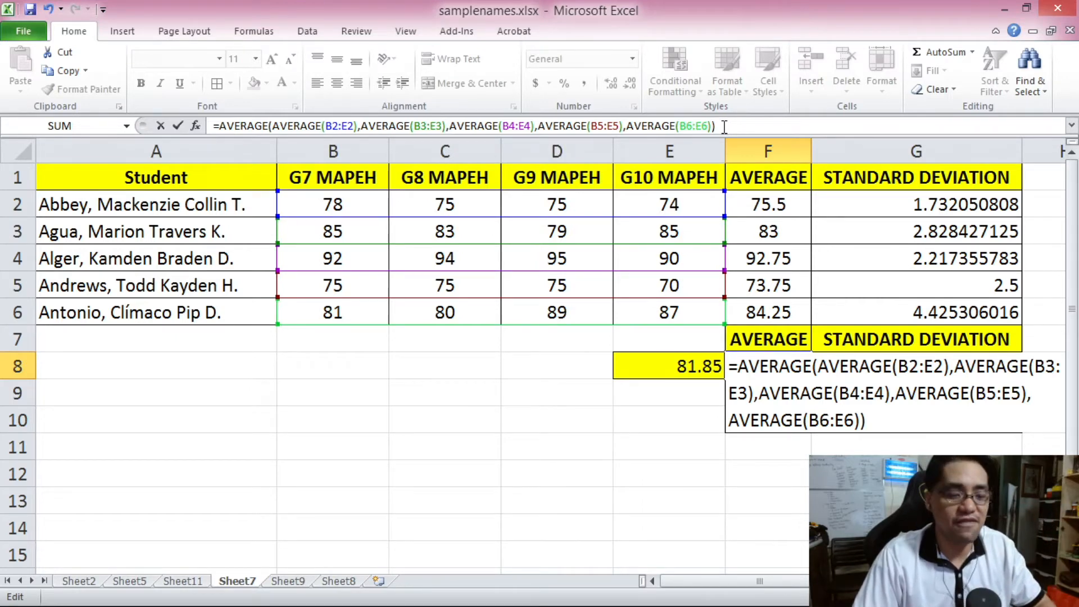
key(Return)
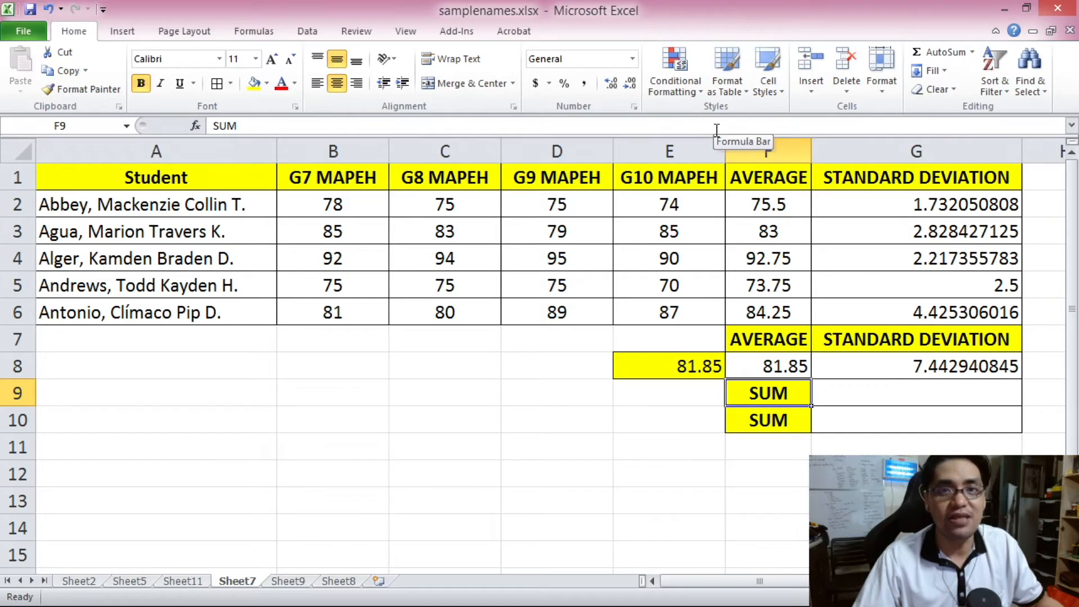
Review the AVERAGE formula in F2 and the STDEV formula in G2.
click(532, 354)
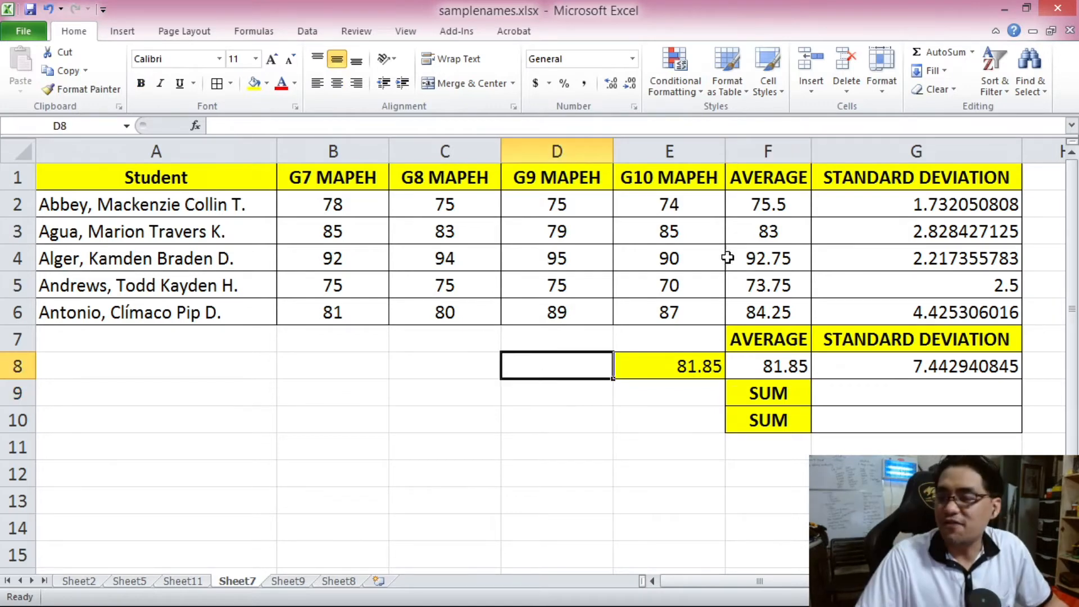
click(765, 204)
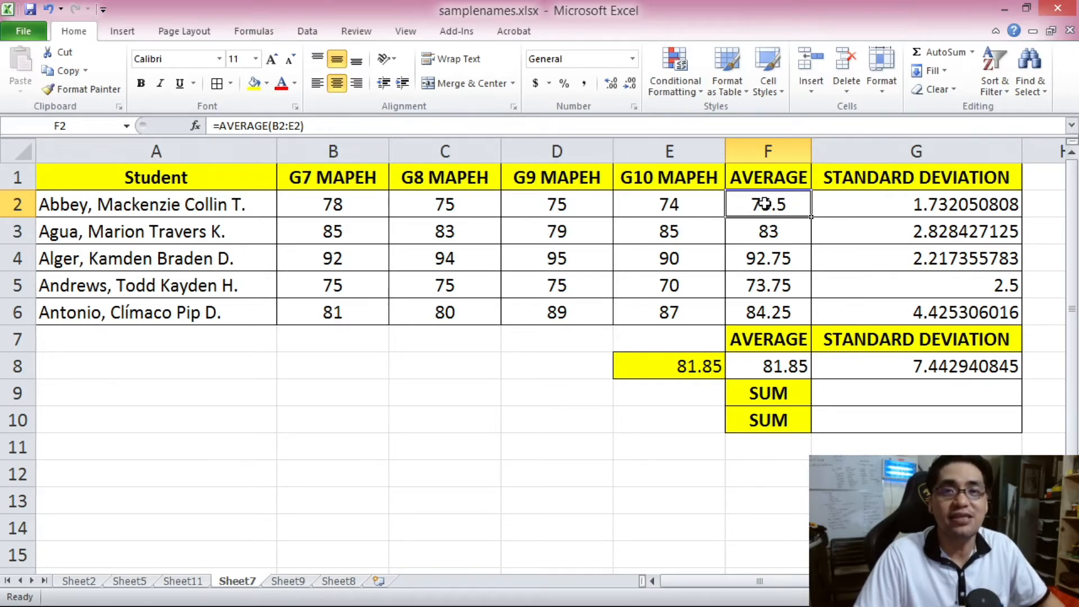
click(884, 208)
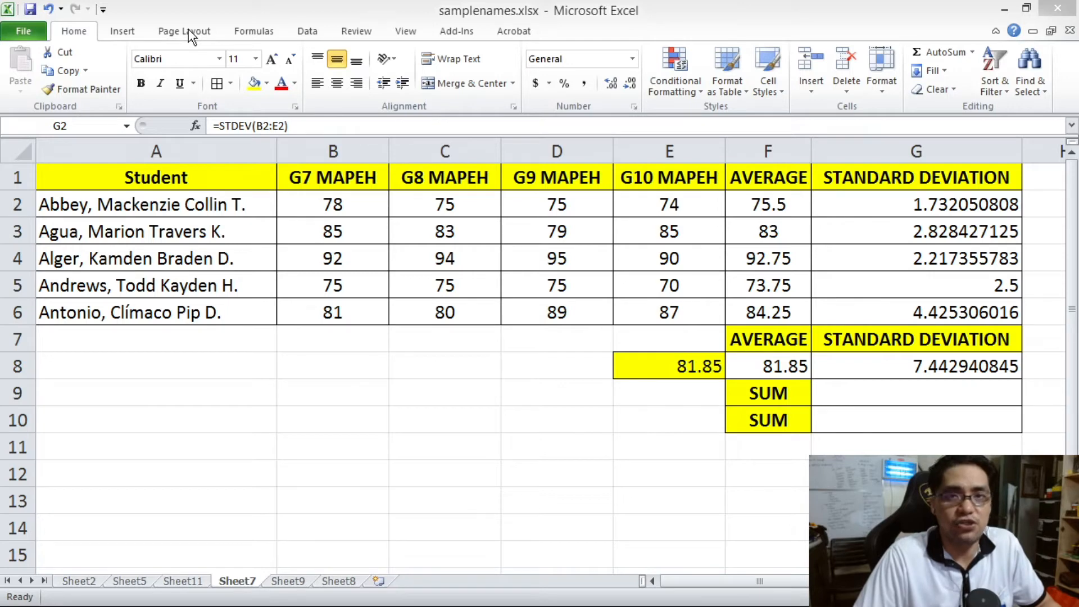
click(196, 8)
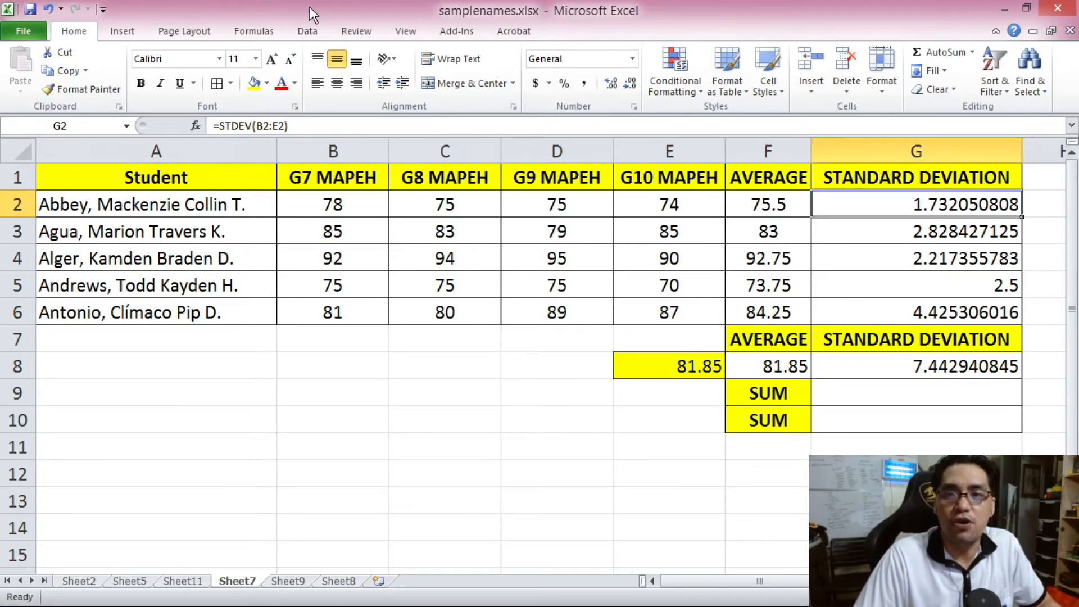
Examine the functions offered in the Financial, Logical, Text, Date & Time, Lookup & Reference, Math & Trig and More Functions categories.
click(241, 33)
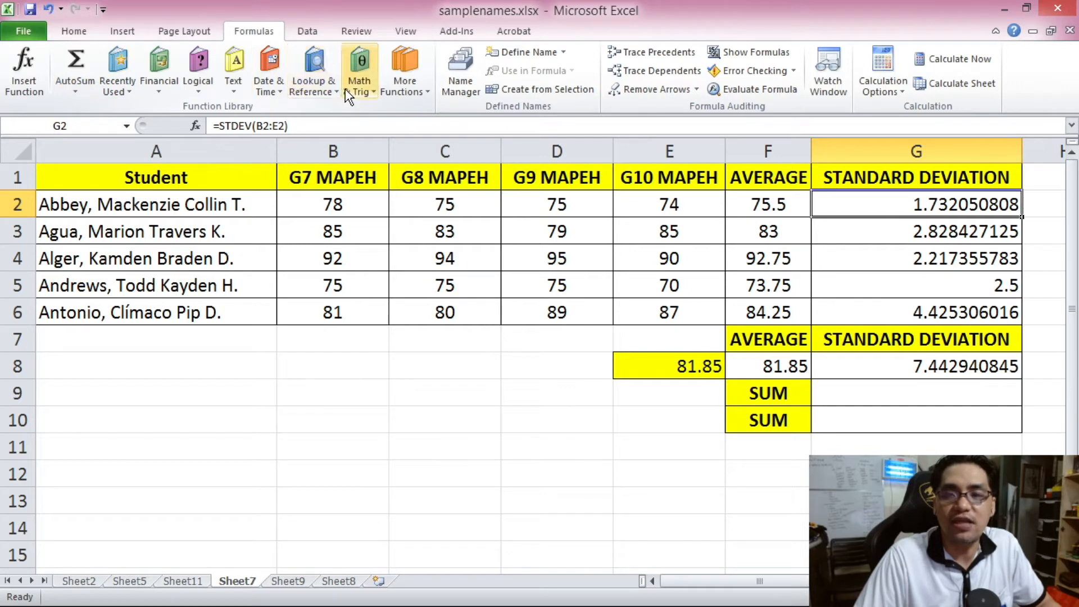
click(167, 85)
scroll(265, 158, down, 1)
drag(265, 158, 275, 111)
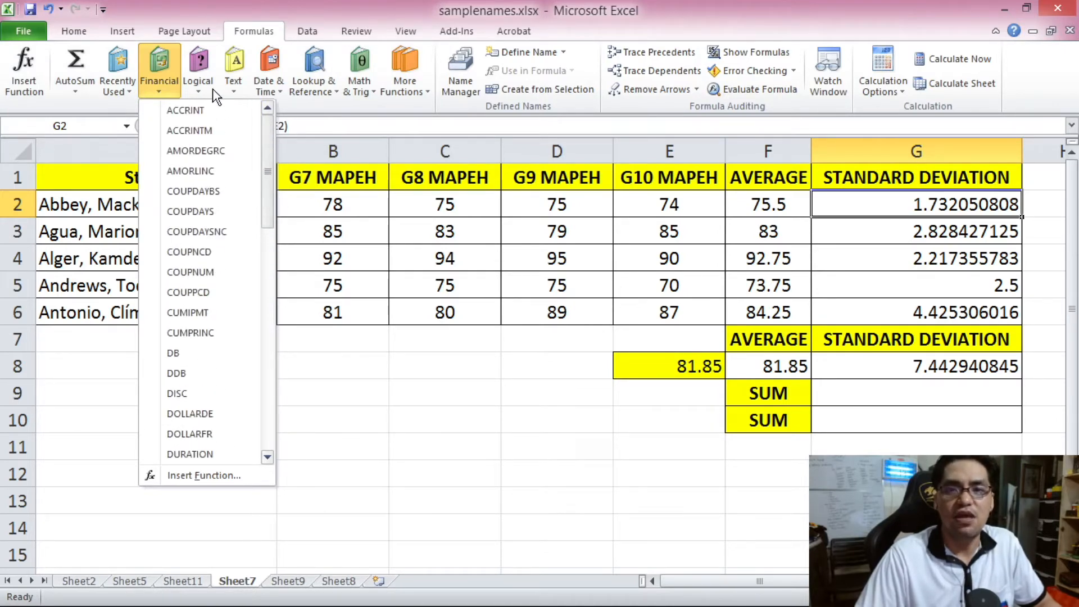
click(205, 84)
click(234, 88)
scroll(330, 127, down, 2)
click(268, 85)
scroll(381, 150, down, 2)
click(335, 90)
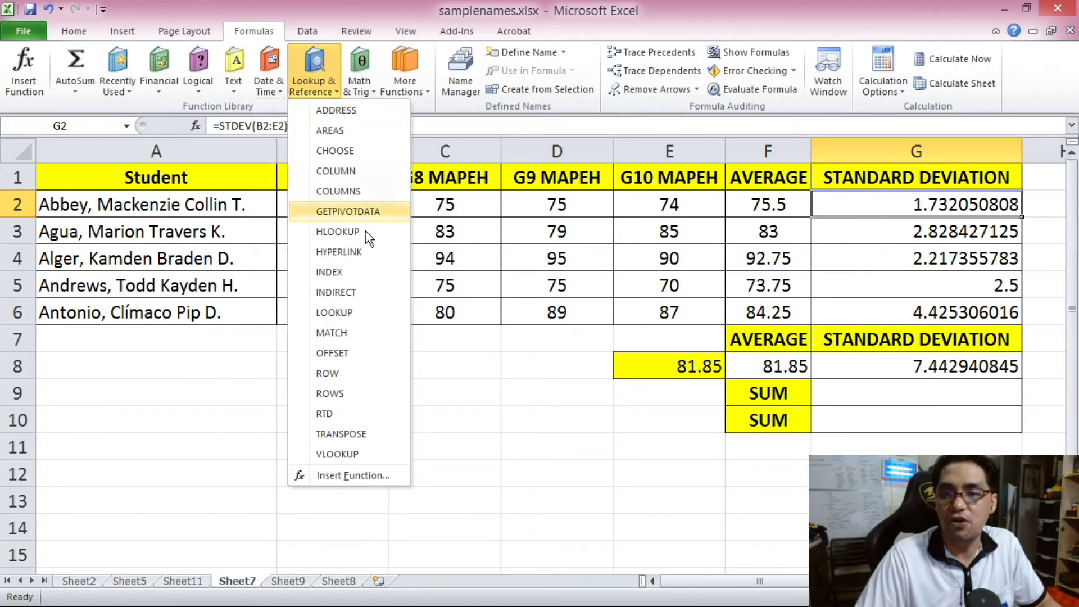
click(362, 90)
click(404, 87)
mouse_move(450, 114)
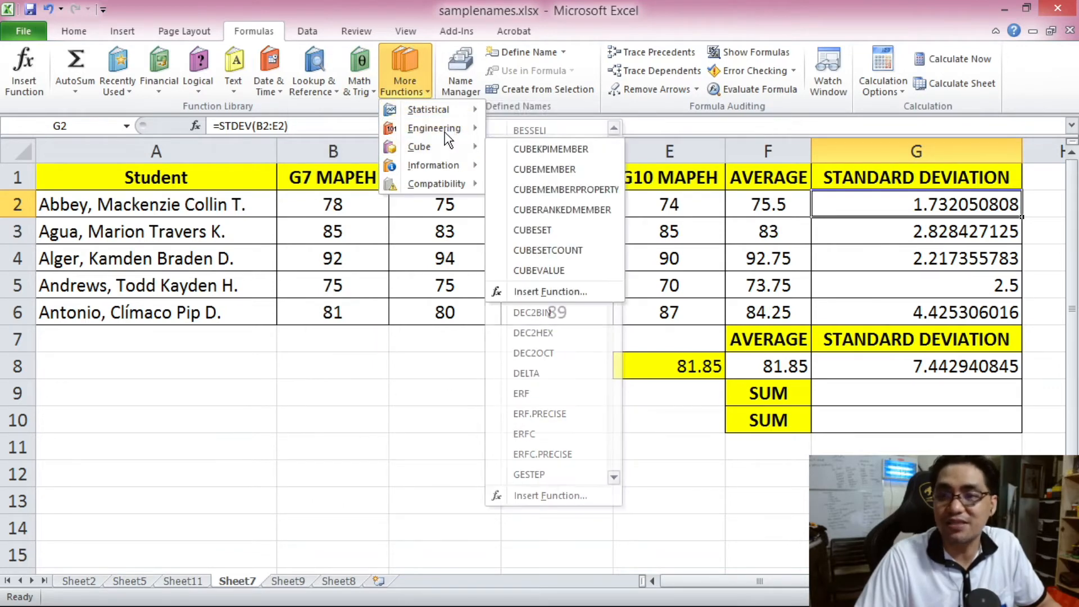
click(231, 85)
click(280, 125)
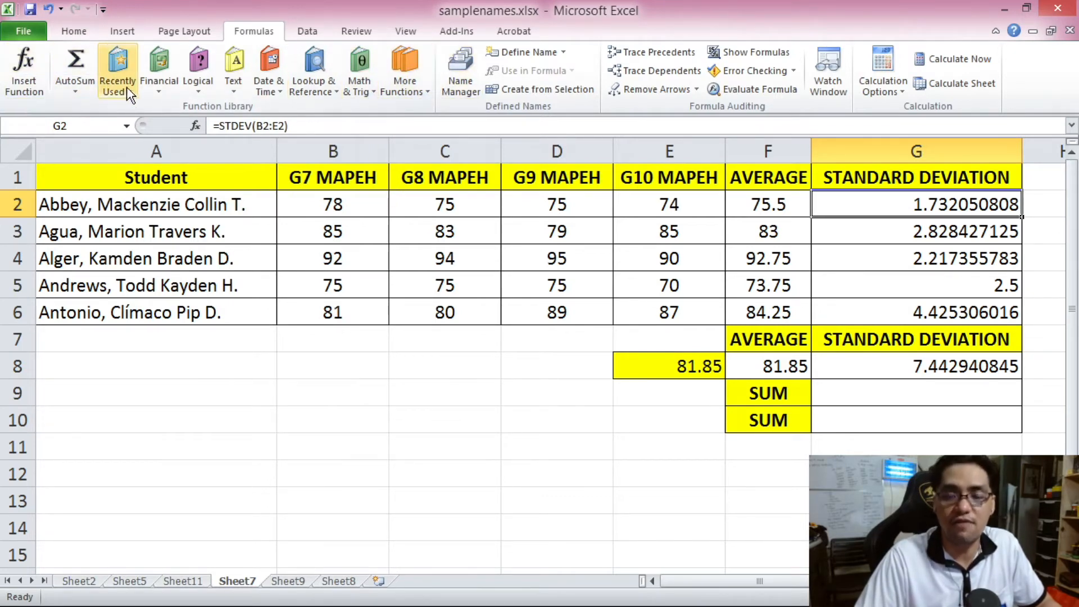
click(156, 366)
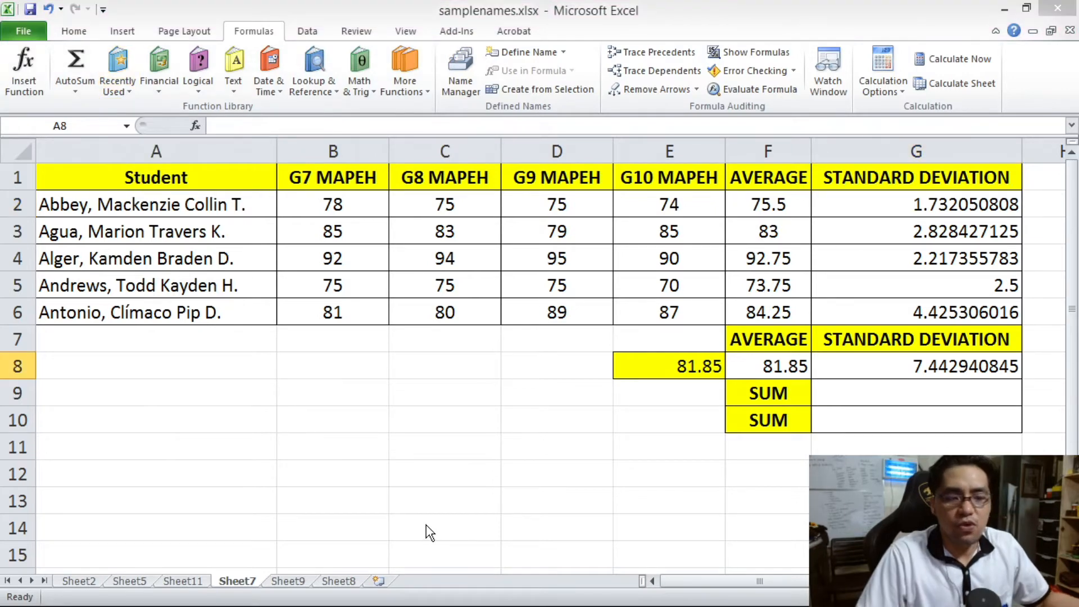
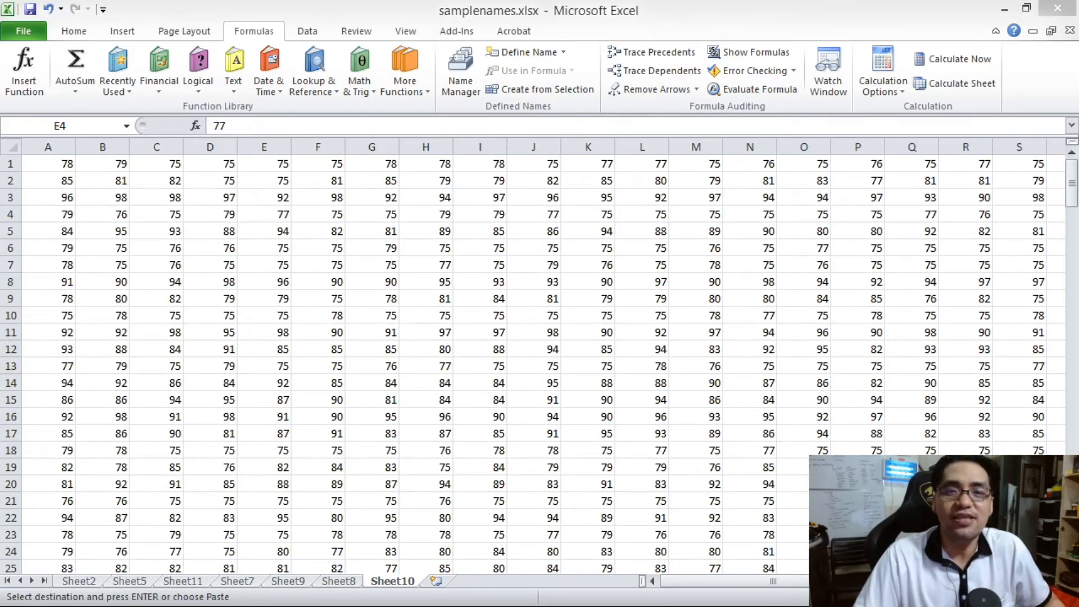
Look over the extent of the grade data on Sheet10, from cell A1 down to row 200.
click(56, 163)
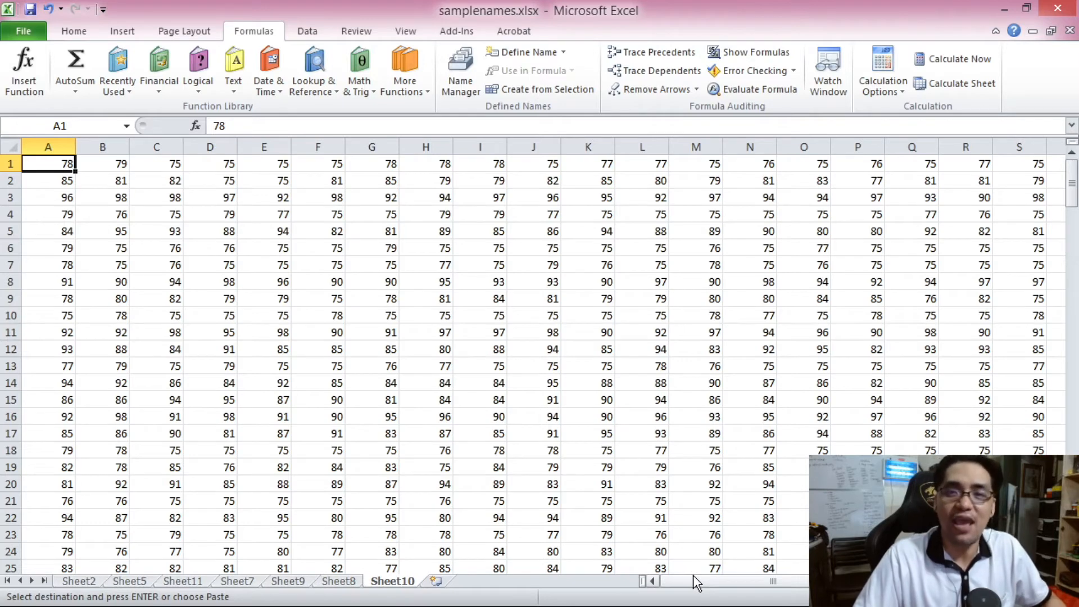
drag(692, 575, 670, 579)
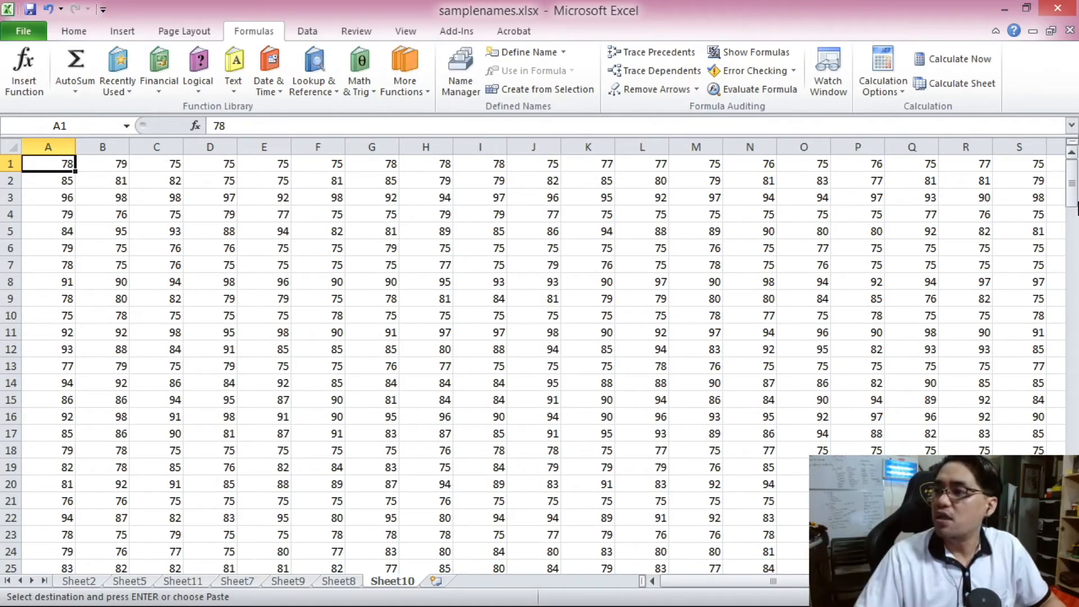
drag(1072, 185, 1072, 399)
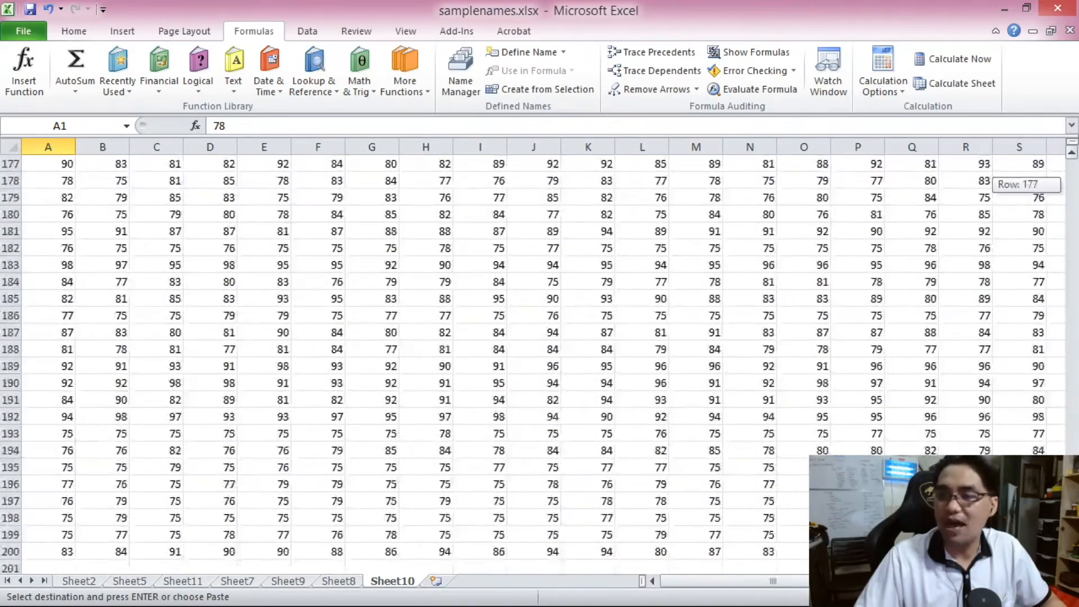
drag(775, 581, 823, 581)
drag(1072, 393, 1072, 183)
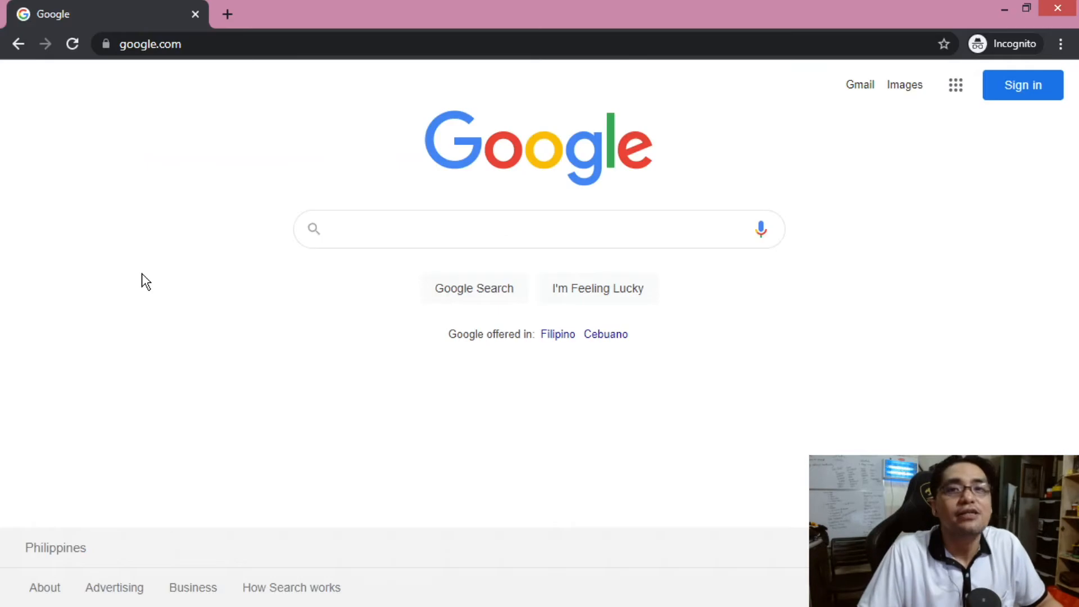
Switch to the browser and search Google for "excel forums decide passing or failing grades".
click(565, 237)
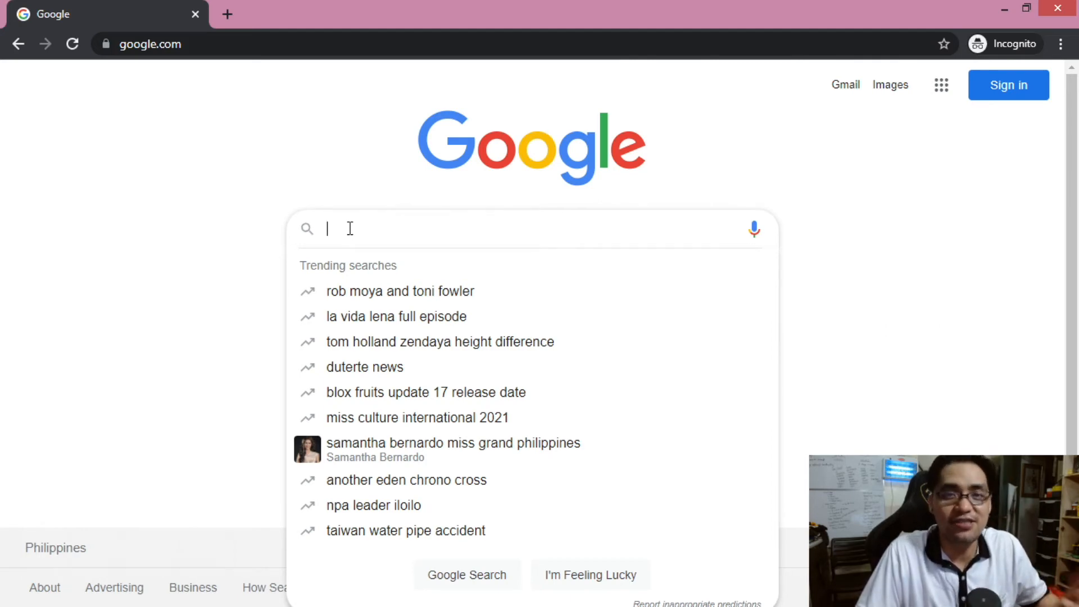
text(e)
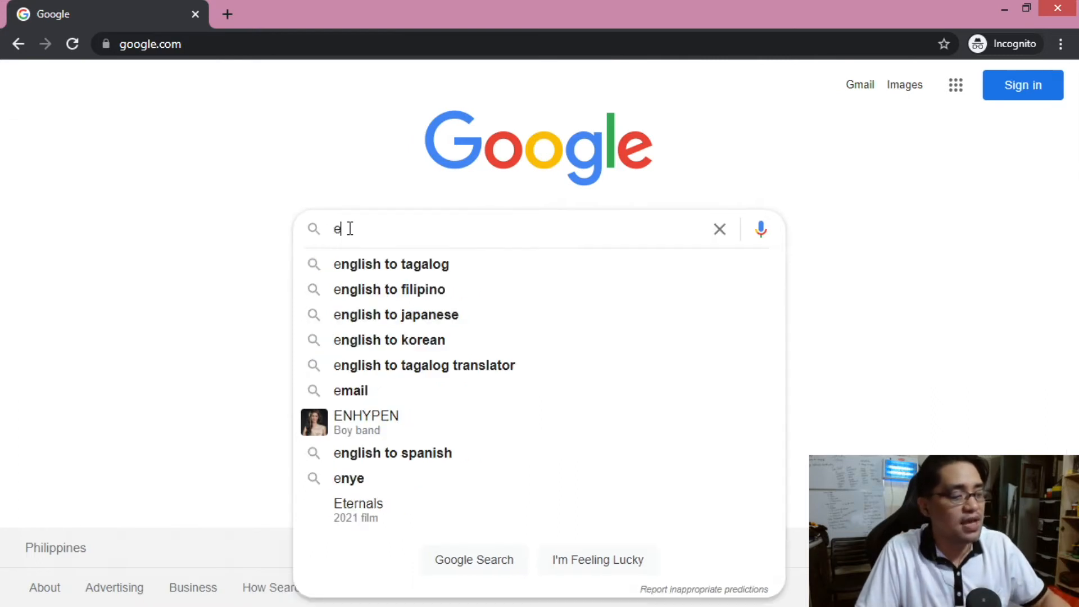
text(xcel fo)
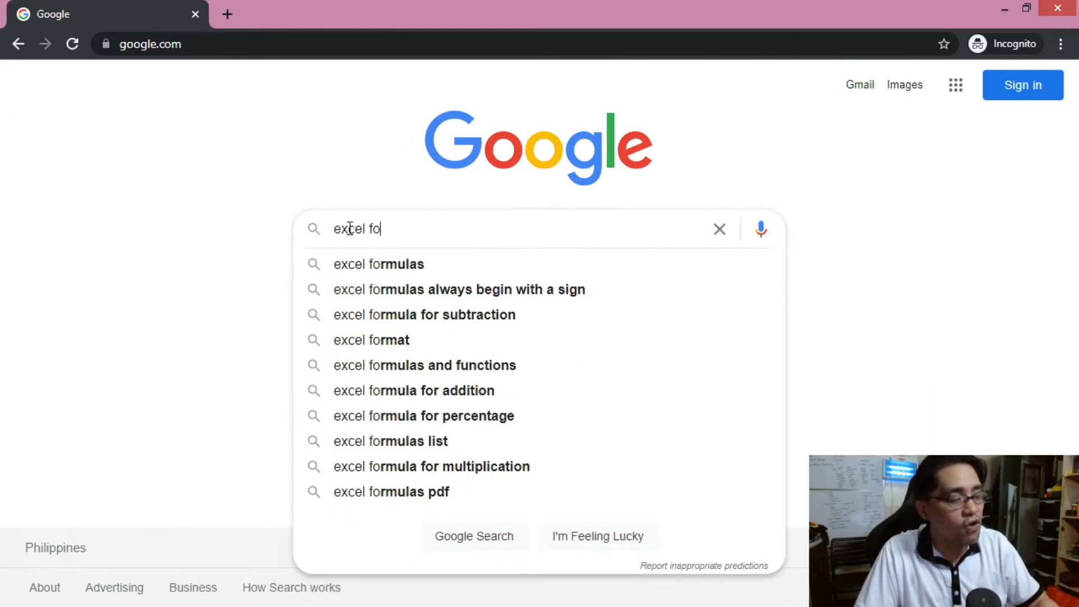
text(rumas)
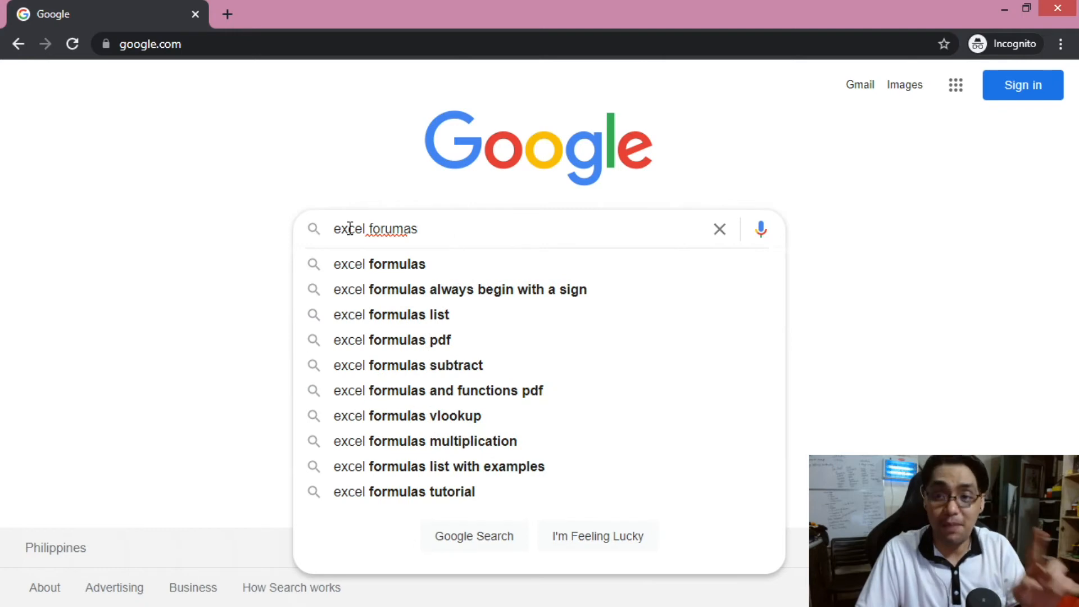
key(BackSpace)
key(BackSpace)
text(s)
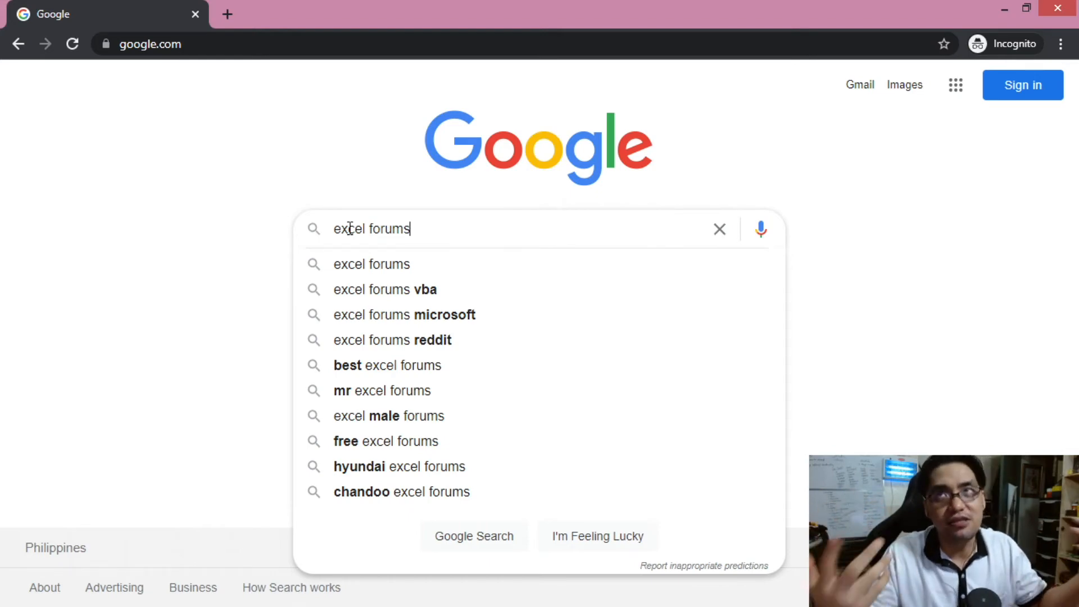
text(de)
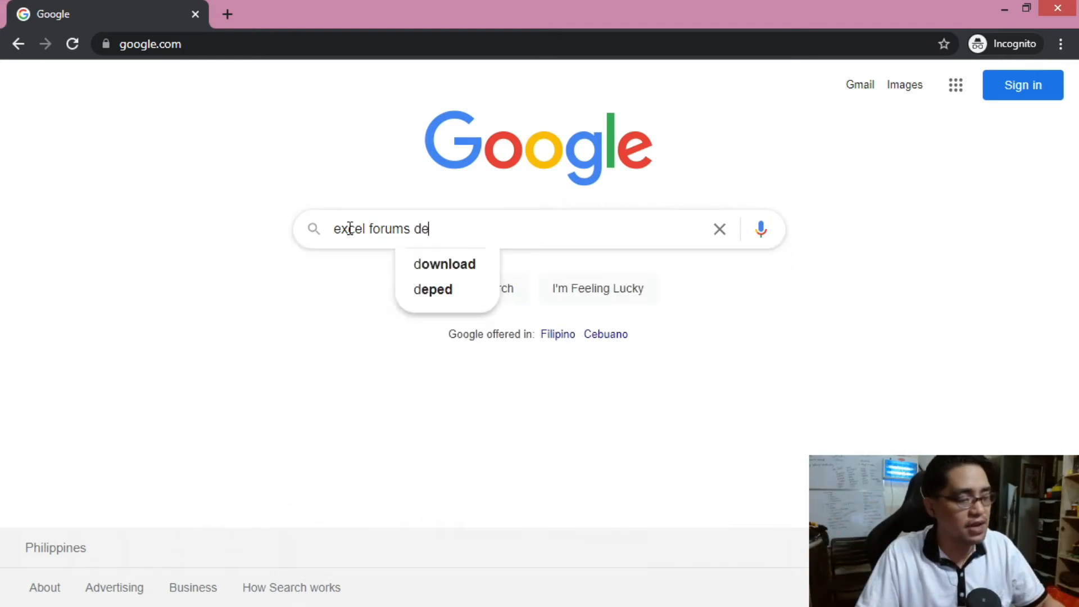
text(cide )
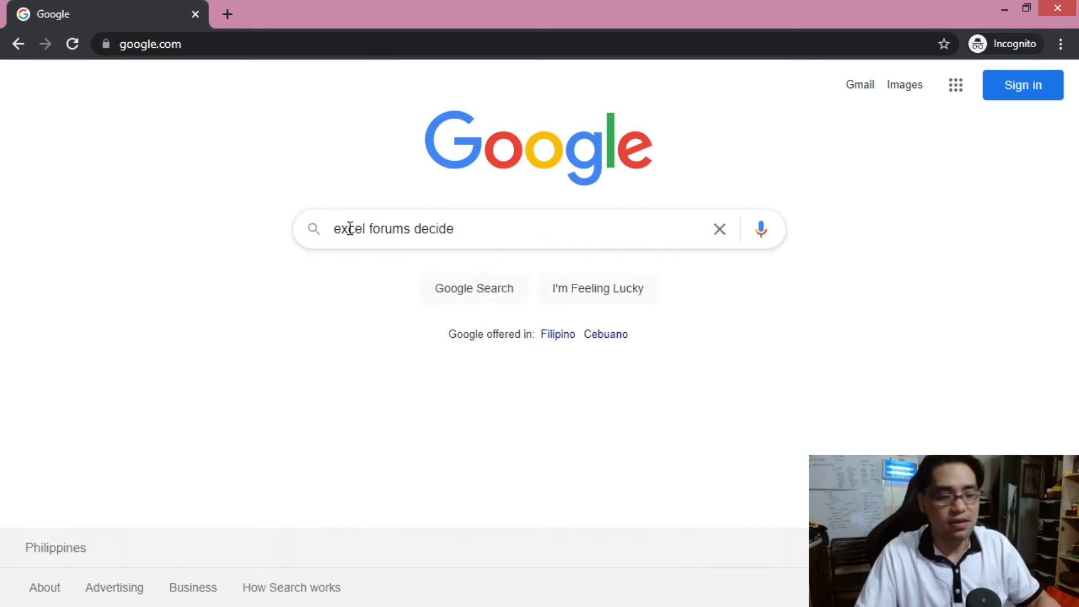
text(passing or )
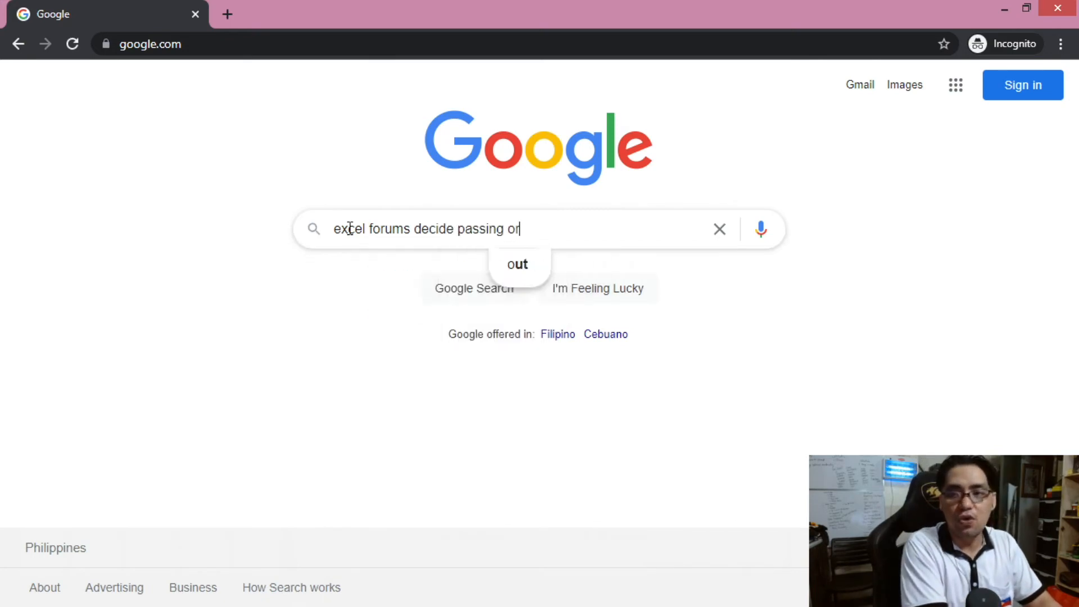
text(failing )
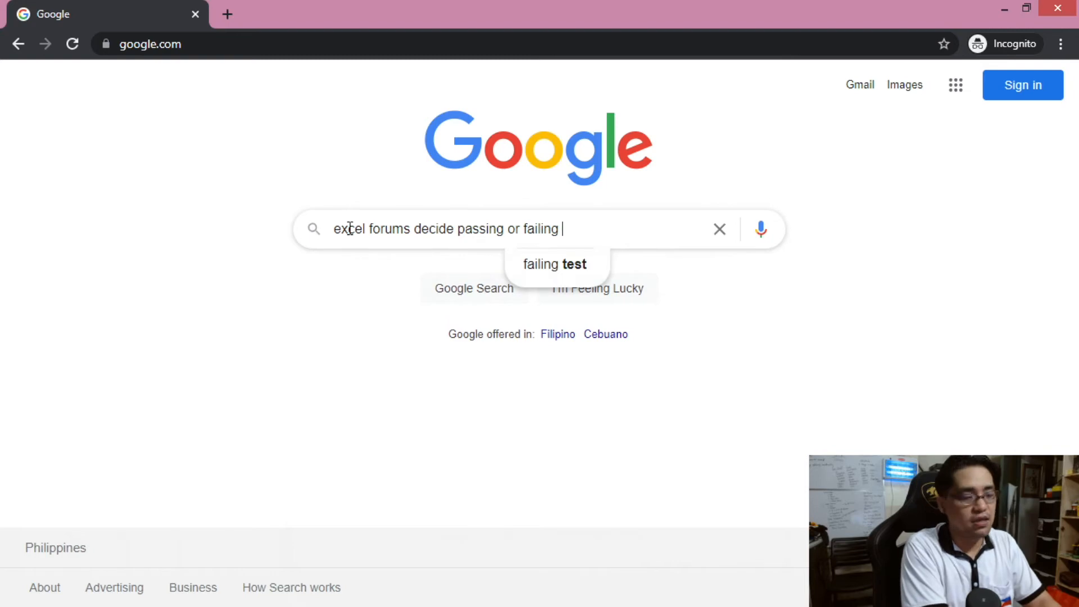
text(grades)
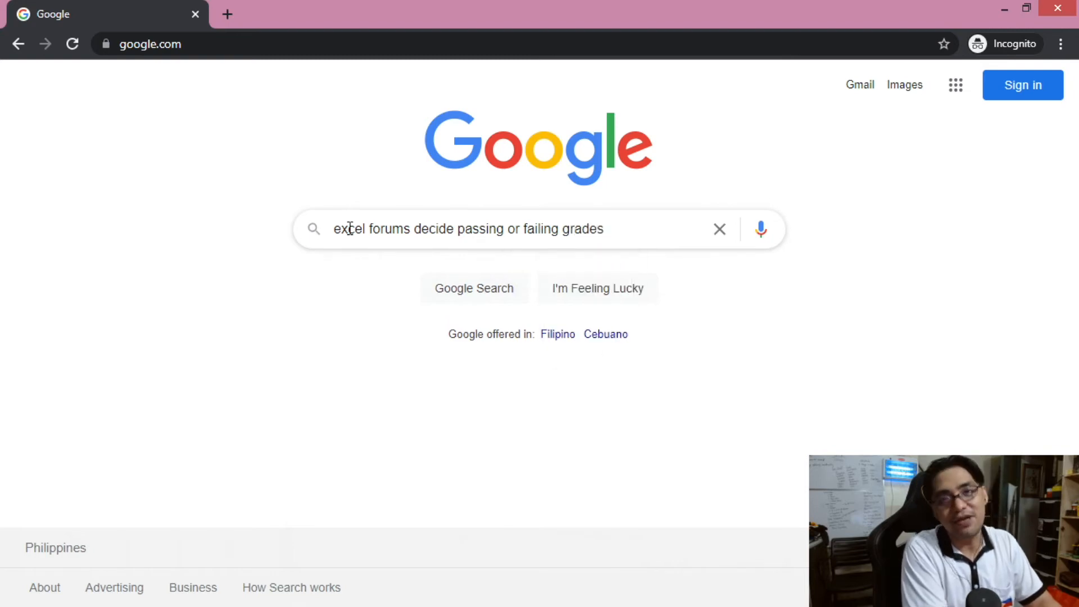
key(Return)
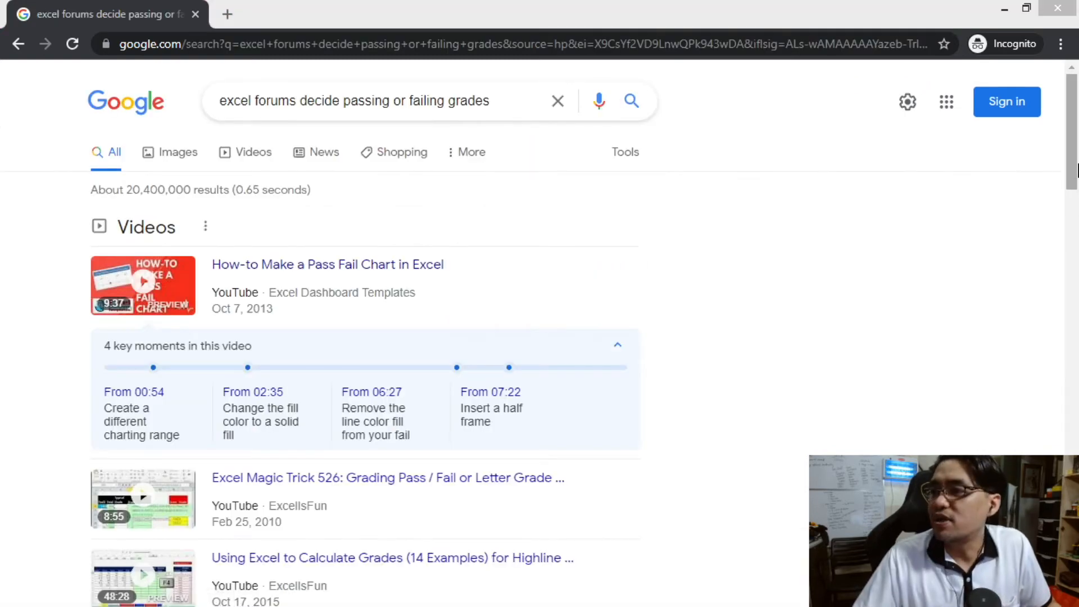
Open the excelforum.com result about a formula to determine students' final result based on multiple criteria.
mouse_move(1077, 144)
mouse_down()
mouse_move(1076, 167)
mouse_move(1076, 156)
mouse_up()
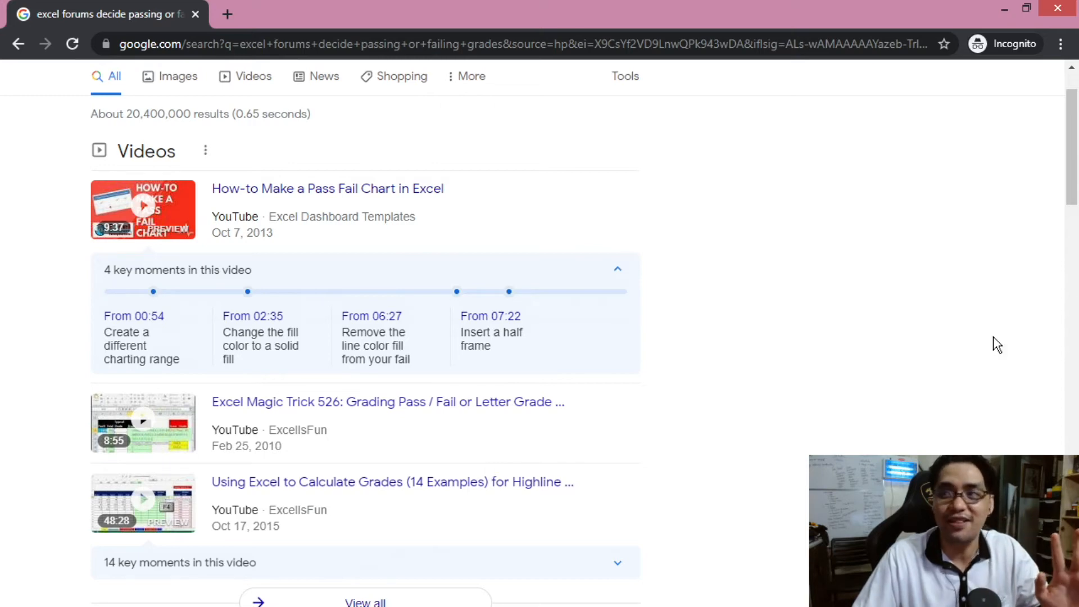
drag(1076, 141, 1077, 147)
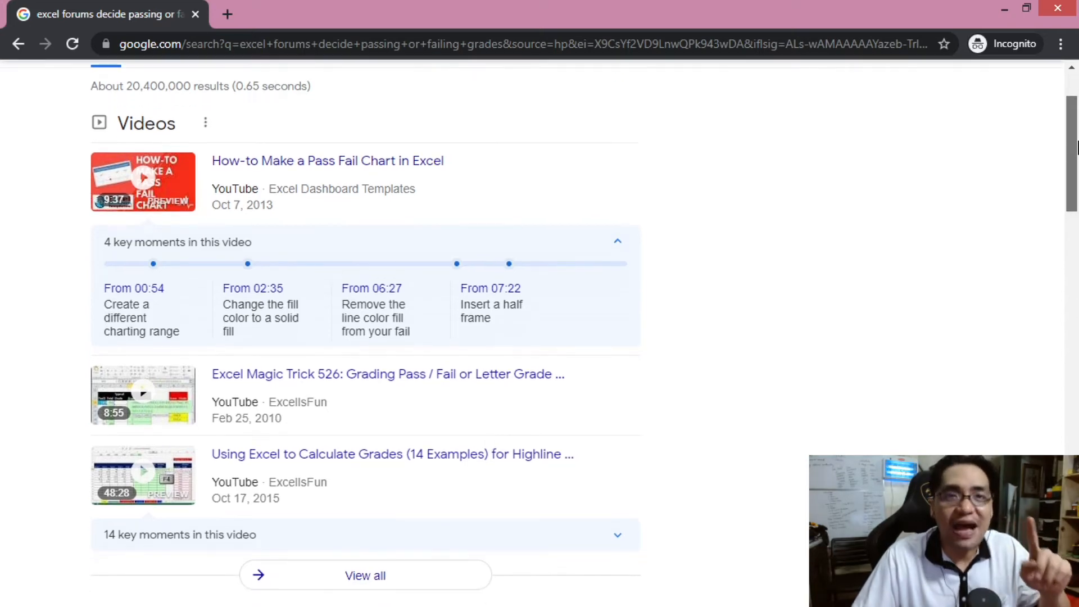
drag(1077, 147, 1077, 271)
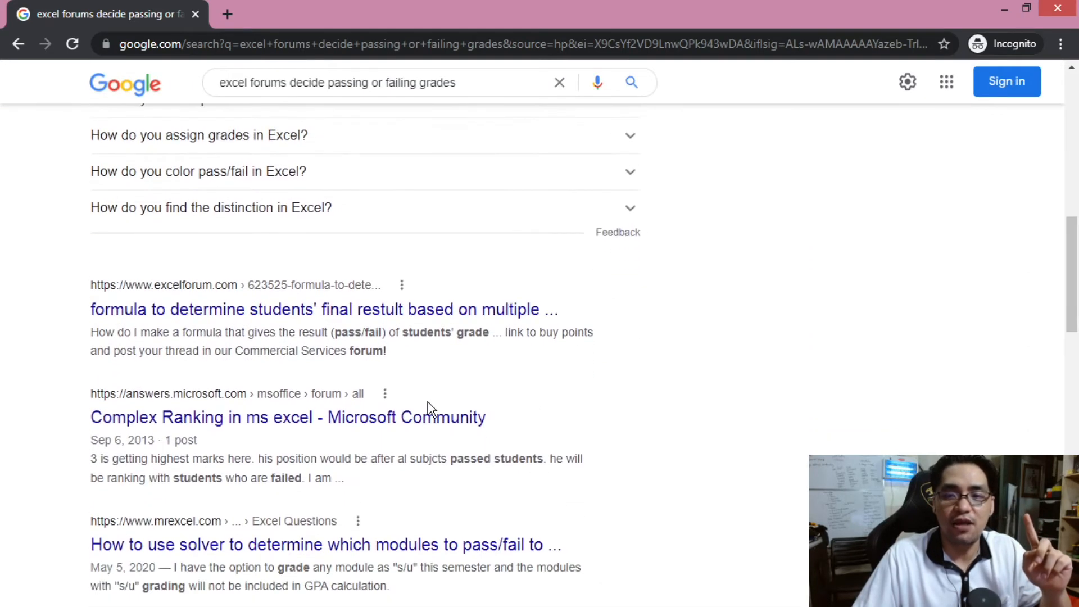
click(168, 310)
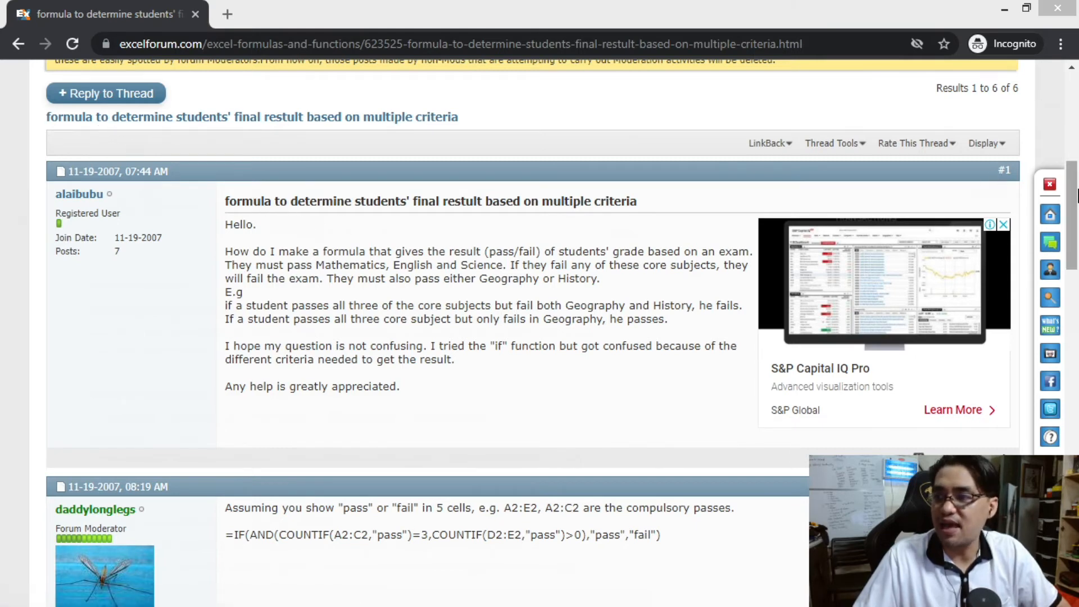
Read through the forum thread and highlight the complete IF(AND(COUNTIF…)) pass/fail formula in reply #2.
scroll(1075, 197, down, 1)
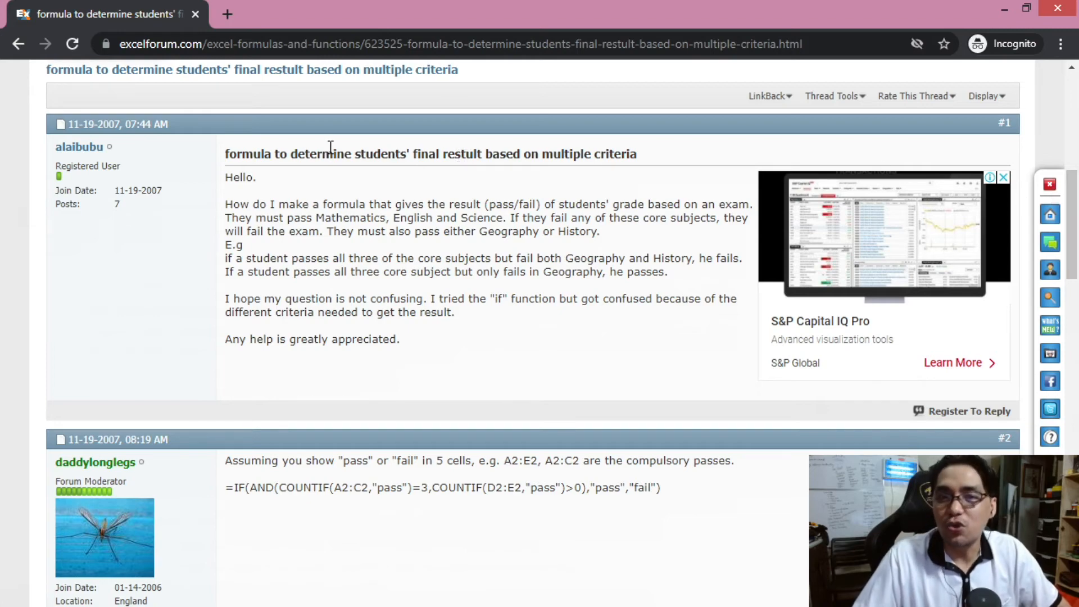
drag(1077, 213, 1077, 338)
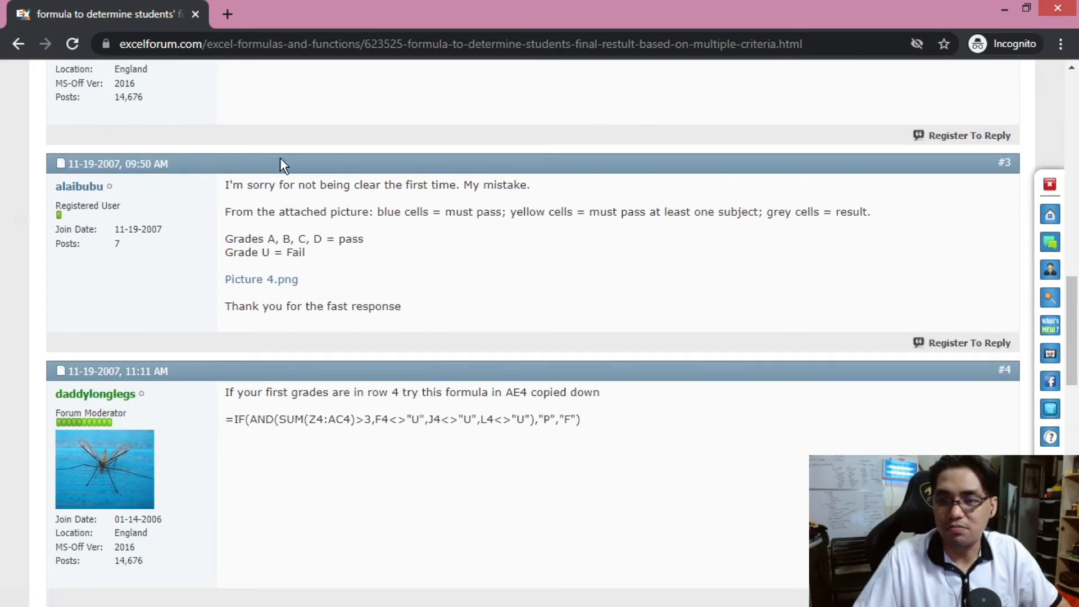
drag(1077, 343, 1077, 205)
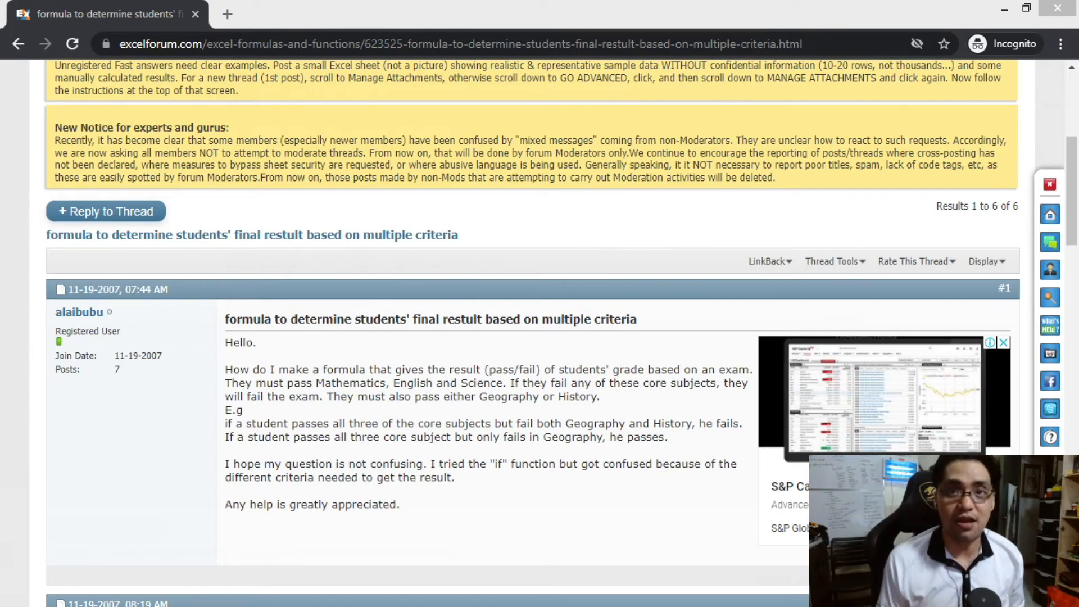
scroll(612, 230, down, 3)
click(259, 195)
scroll(277, 202, down, 4)
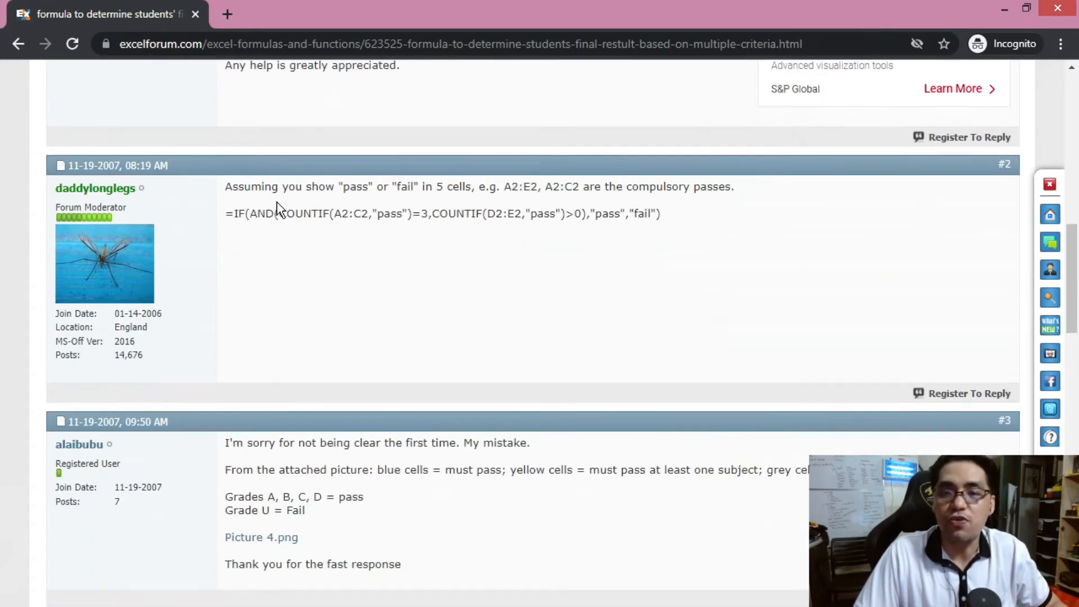
drag(225, 213, 684, 211)
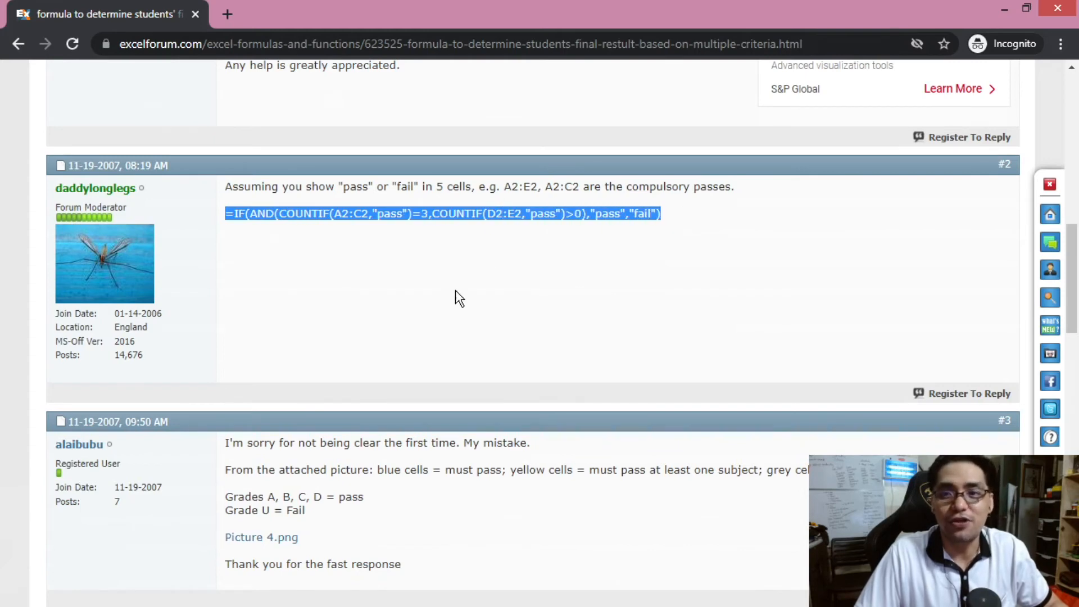
Review reply #2 in the forum thread and highlight its IF(AND(COUNTIF…)) pass/fail formula again.
click(367, 445)
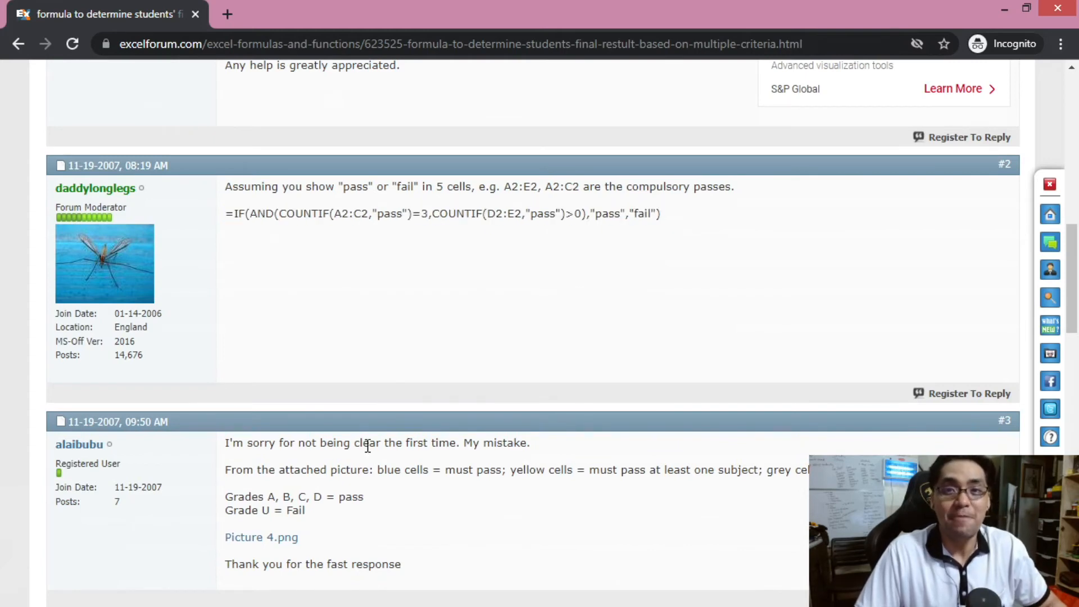
scroll(367, 445, down, 3)
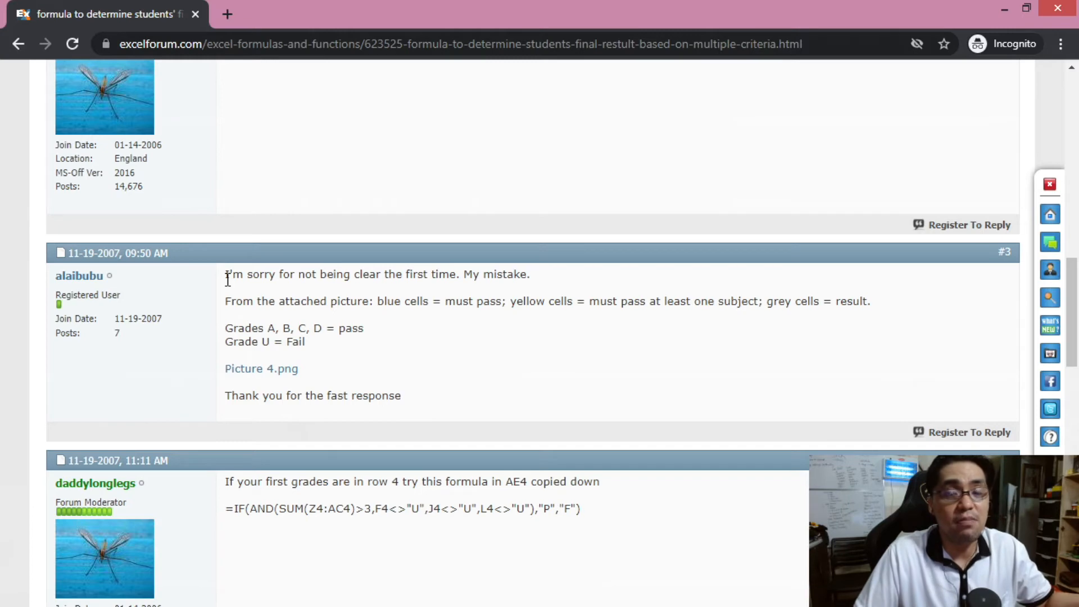
scroll(227, 279, up, 3)
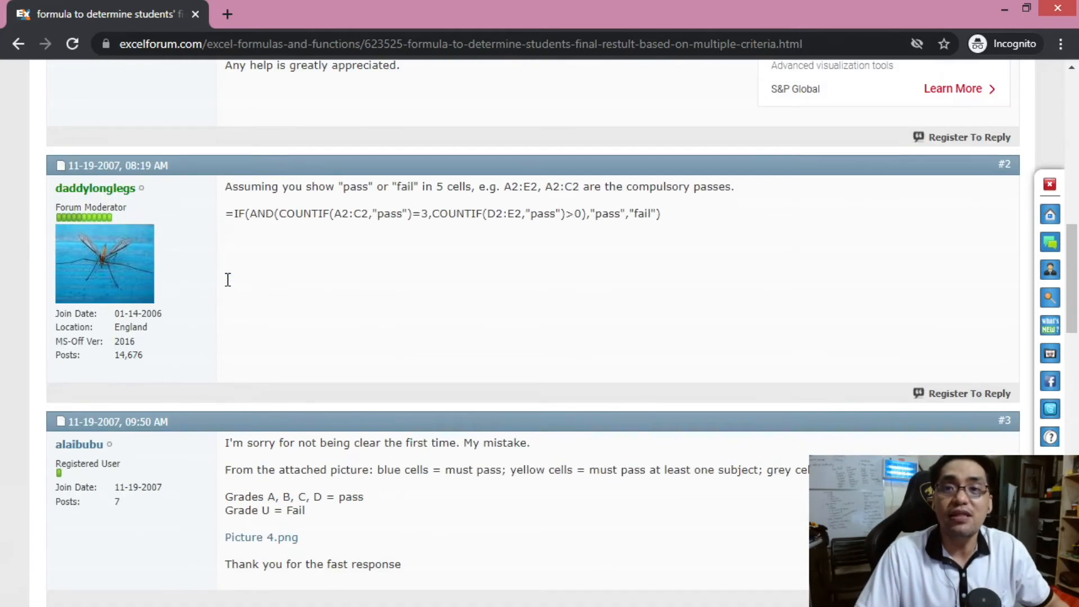
triple_click(706, 212)
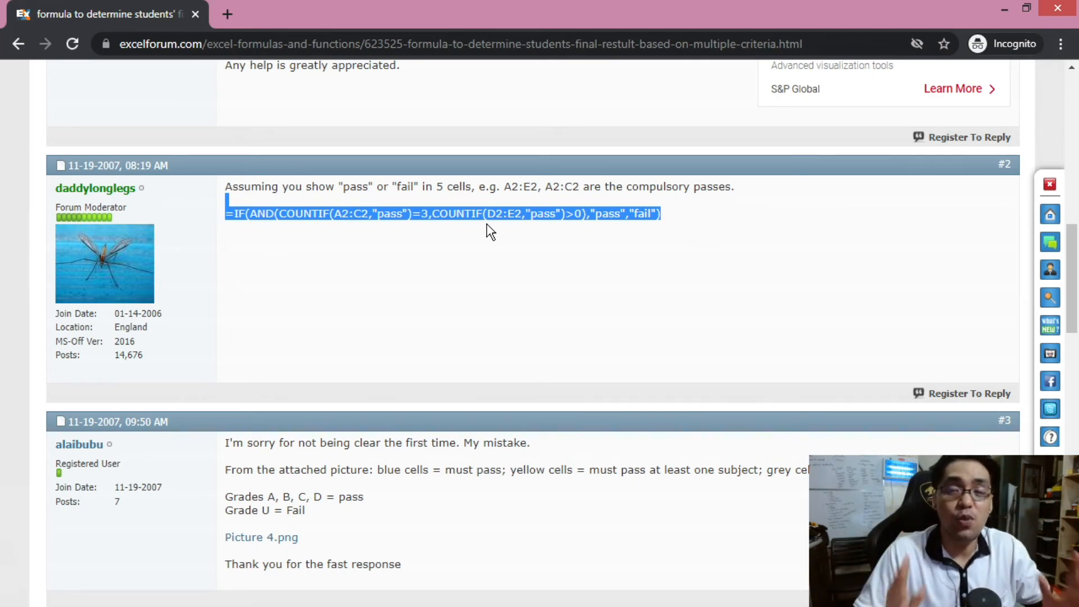
click(393, 440)
Read the asker's clarification in reply #3, highlighting its text, and compare it with the formulas in the neighbouring replies.
scroll(393, 441, down, 3)
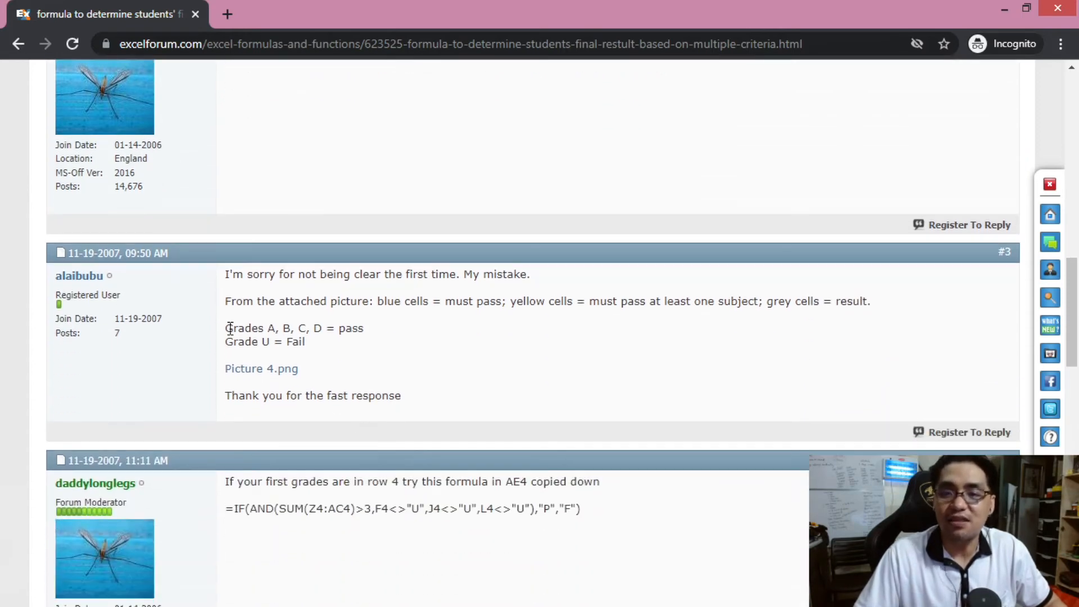
drag(226, 275, 435, 393)
click(401, 304)
drag(230, 274, 520, 275)
click(396, 316)
scroll(655, 305, down, 2)
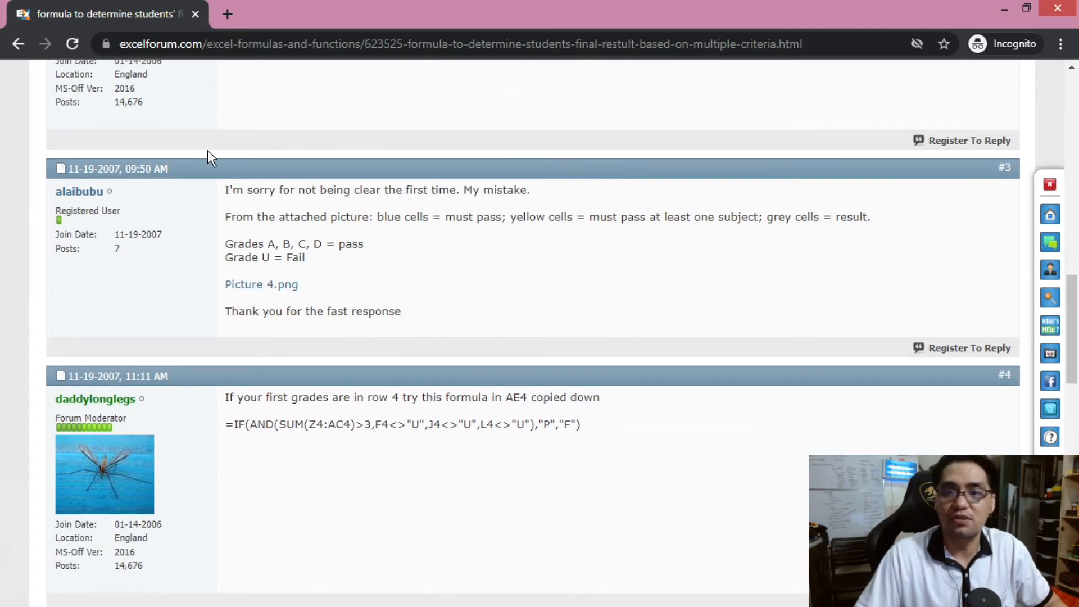
scroll(308, 209, up, 3)
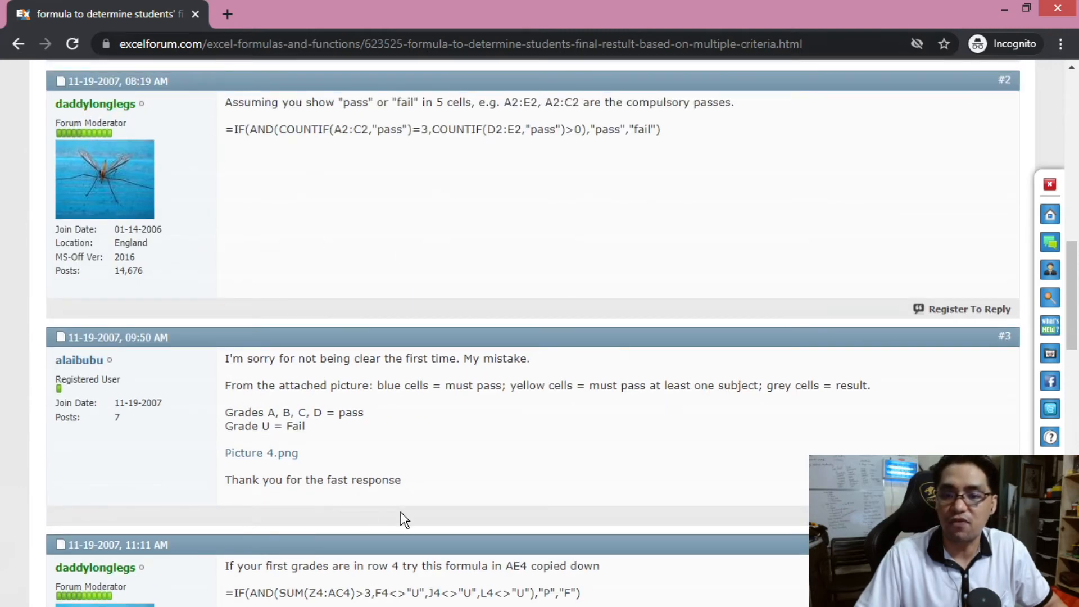
scroll(395, 507, down, 4)
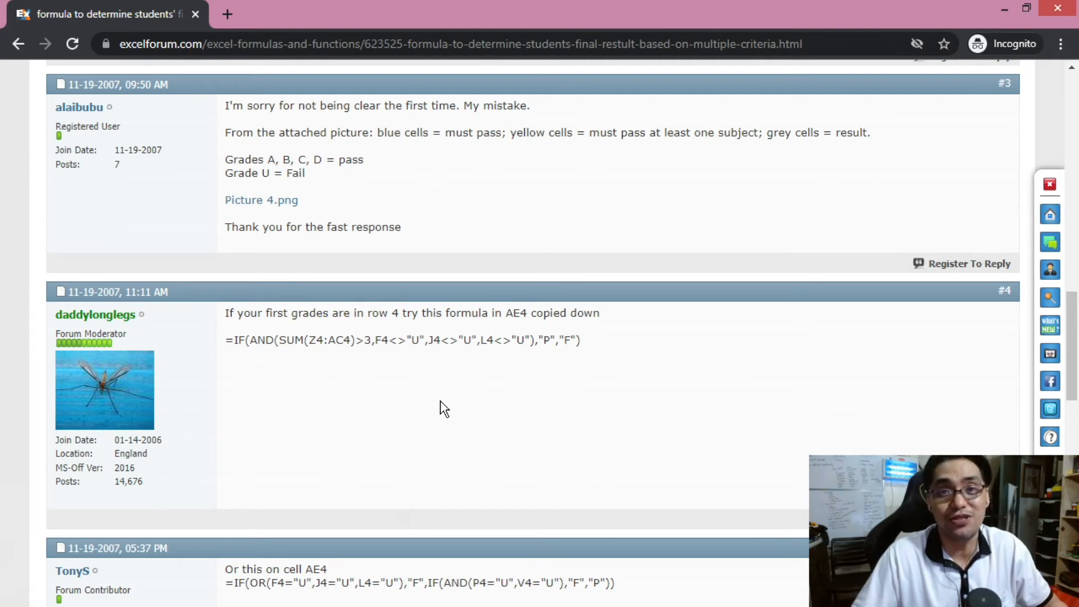
Read the closing reply #6, highlight "That worked great, thanks.", and return to the original question.
scroll(440, 400, down, 7)
click(295, 355)
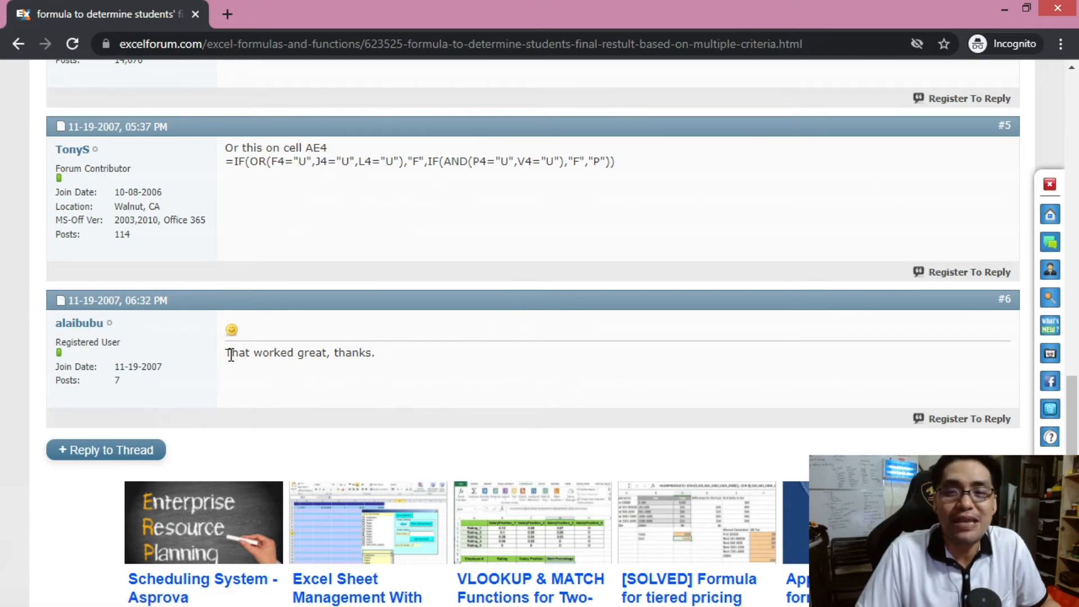
drag(226, 354, 377, 349)
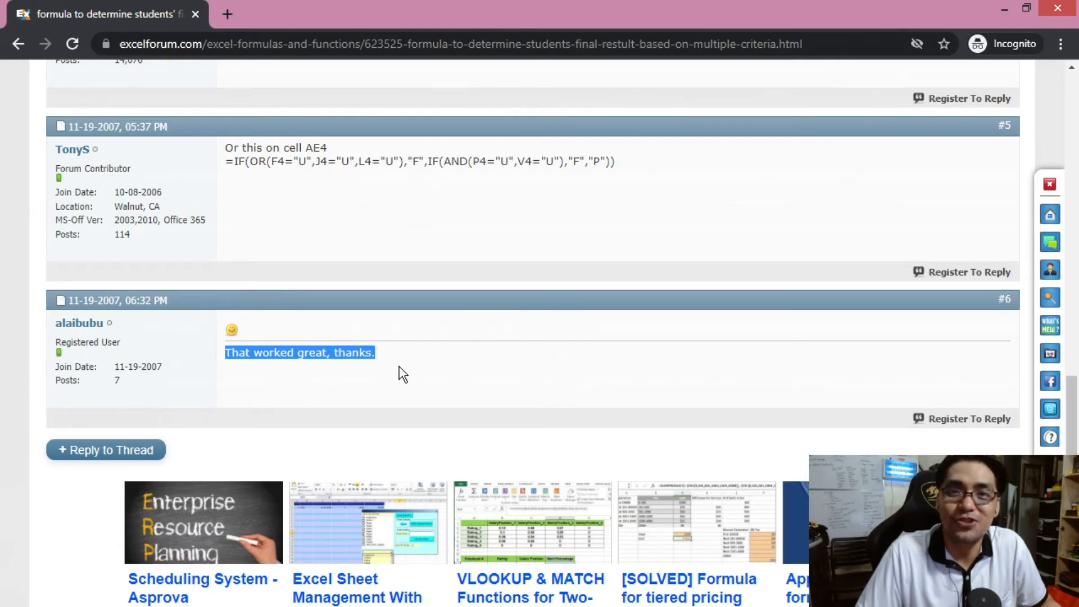
scroll(397, 366, up, 15)
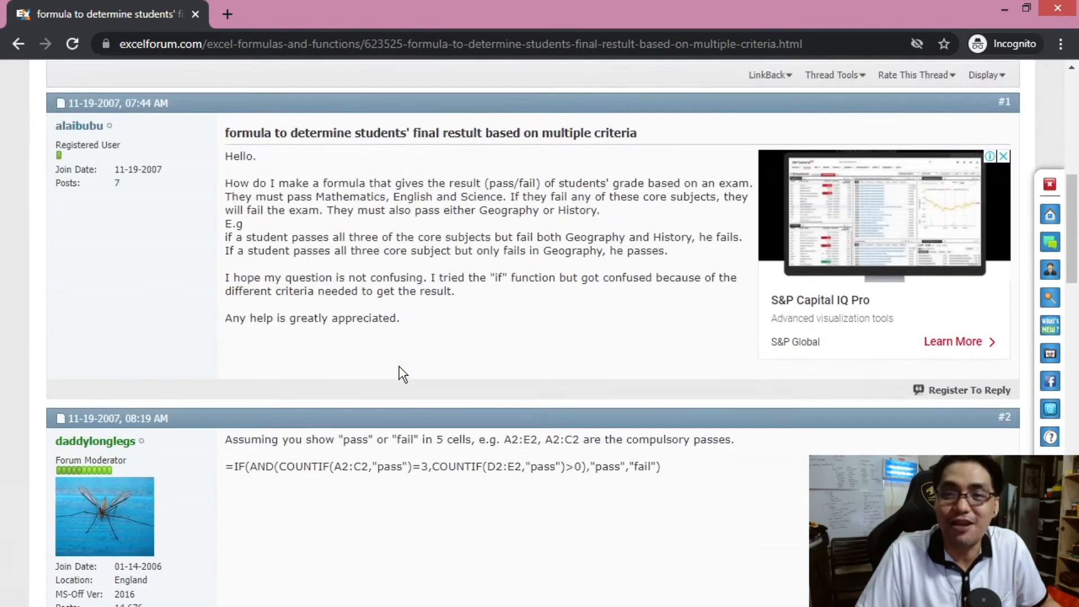
Examine which functions make up the formula in reply #2, highlighting COUNTIF within it.
scroll(371, 359, down, 2)
scroll(891, 310, down, 1)
drag(1072, 267, 1076, 320)
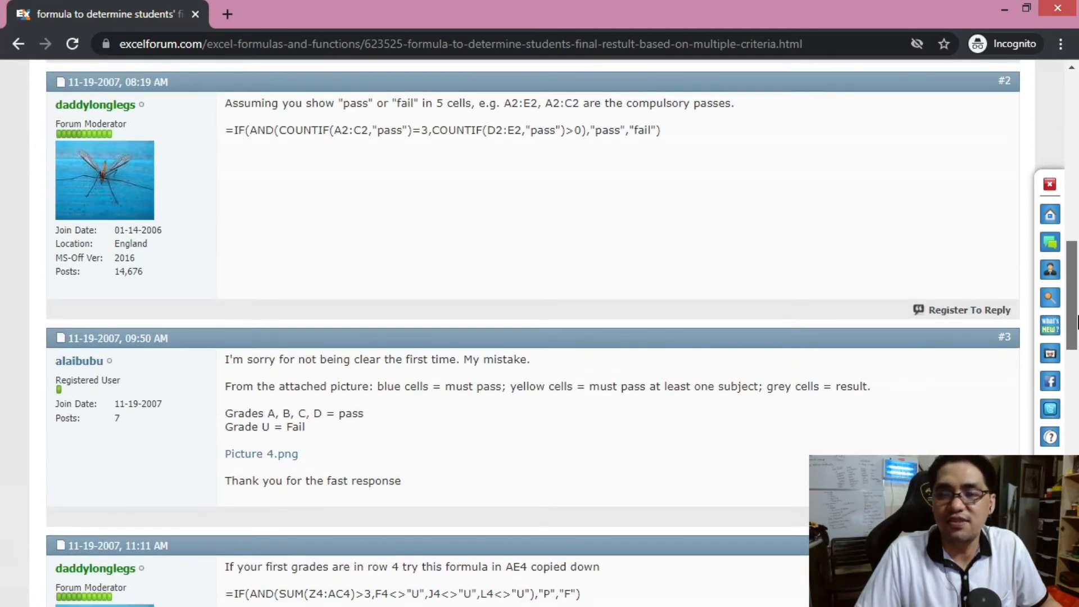
drag(1076, 320, 1076, 316)
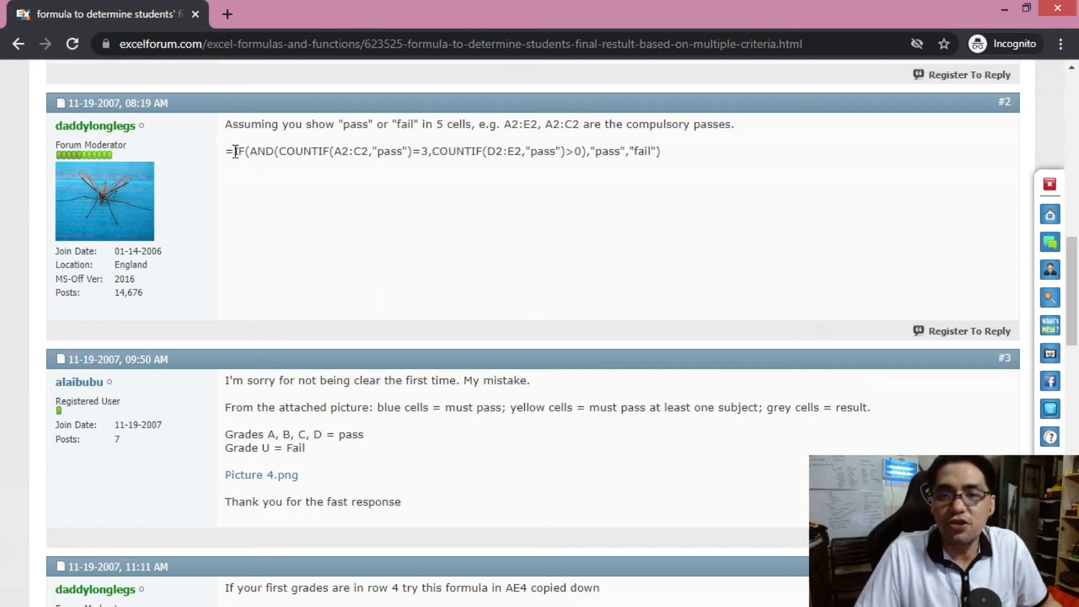
drag(235, 151, 248, 154)
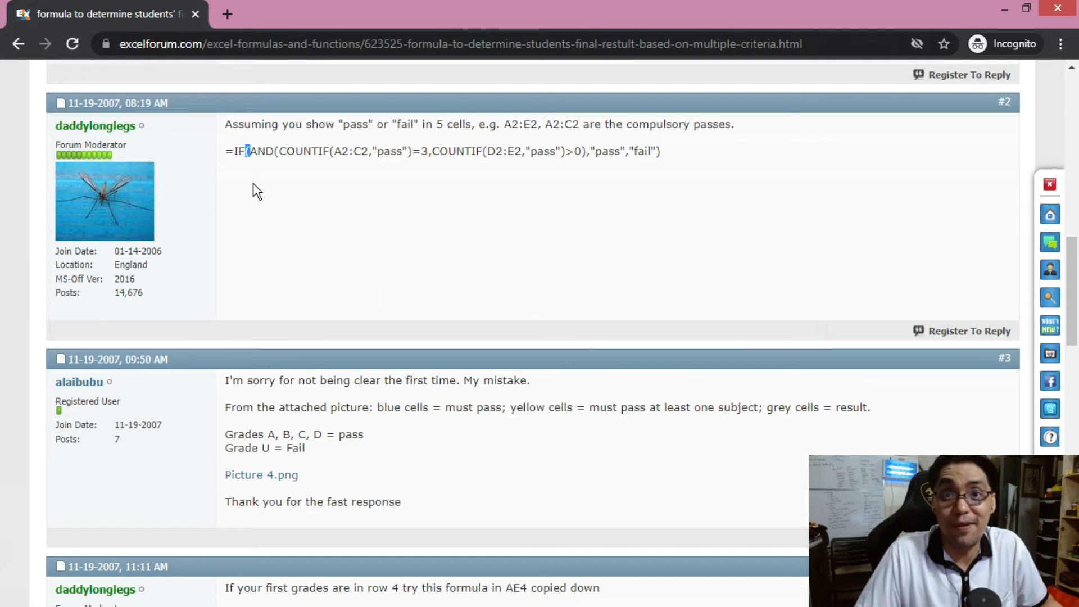
drag(235, 151, 331, 150)
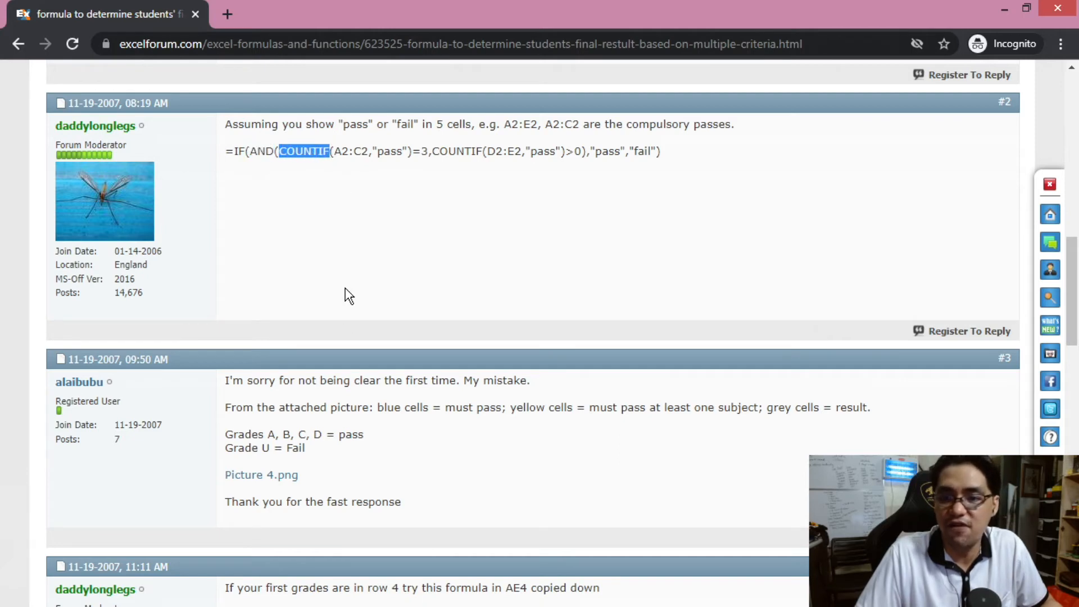
Examine the functions in the later replies' formulas and highlight OR in reply #5.
scroll(334, 366, down, 2)
scroll(400, 380, down, 2)
mouse_move(279, 361)
mouse_down()
mouse_move(304, 361)
mouse_move(267, 349)
mouse_up()
scroll(301, 361, down, 4)
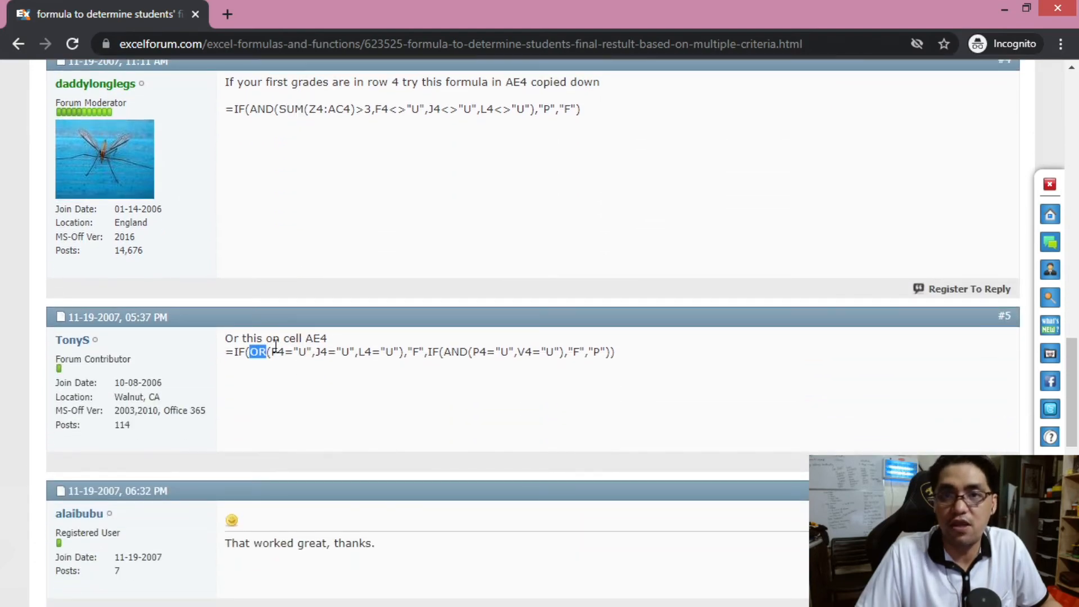
Switch to the samplenames.xlsx workbook in Excel and list IF, OR, AND, SUM and COUNTIF in cells A1 to A5 of Sheet12.
key(alt+Tab)
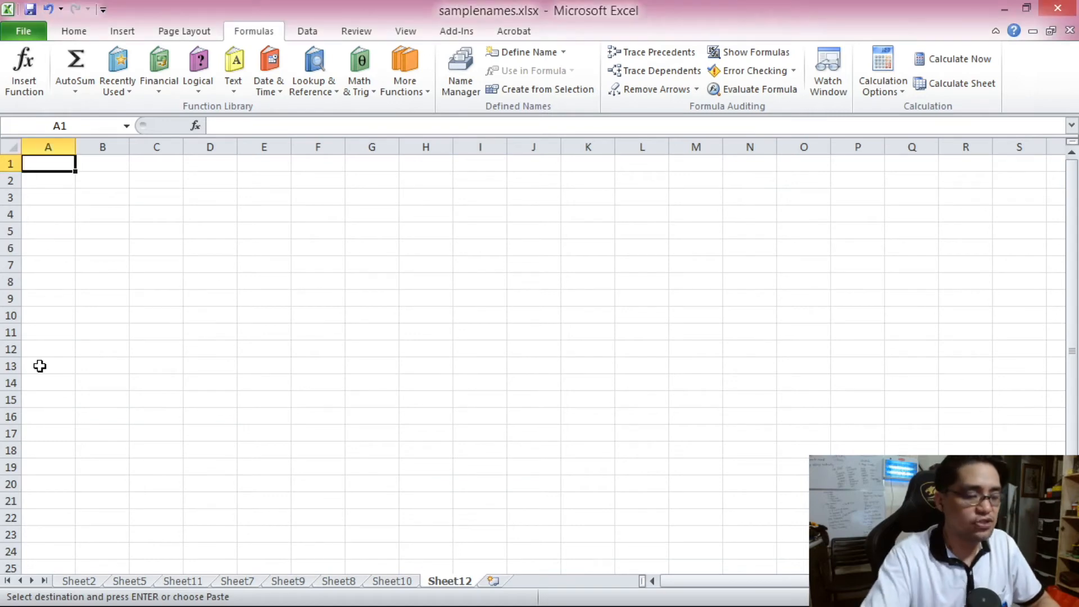
text(=if)
key(Escape)
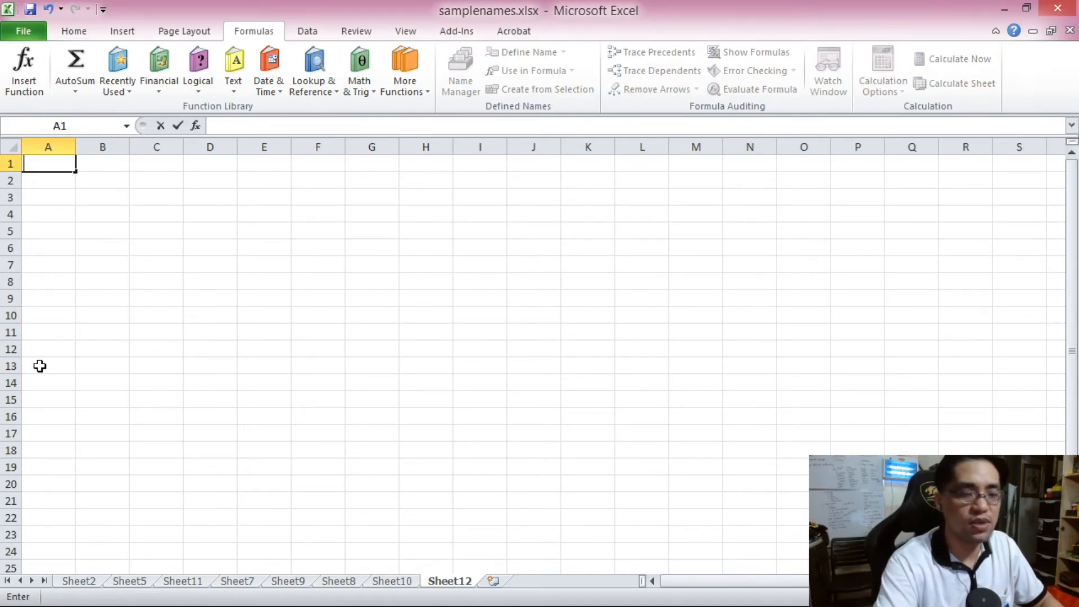
text(IF)
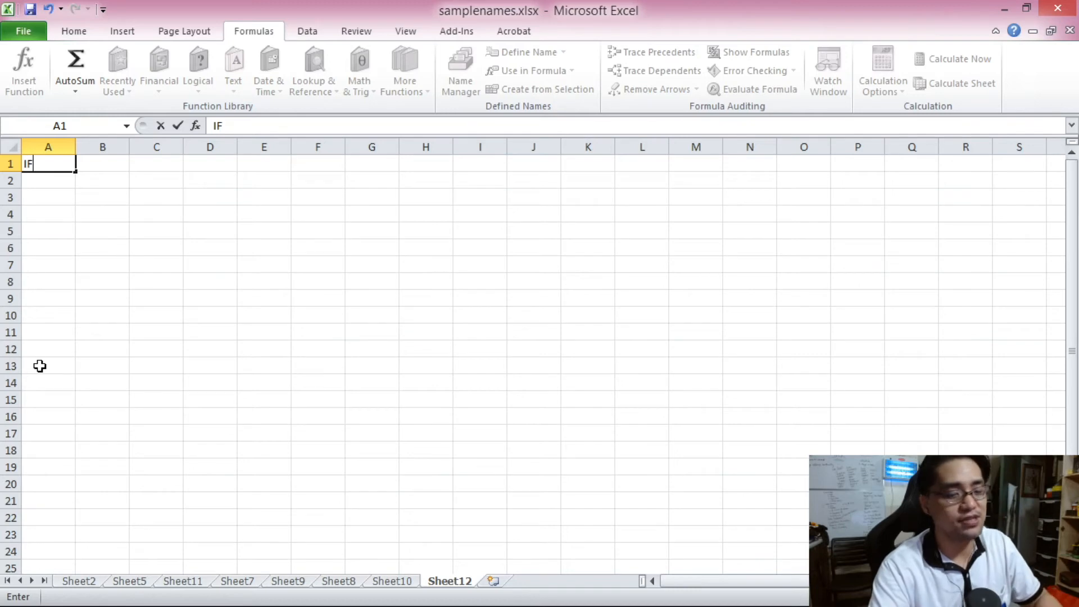
key(Return)
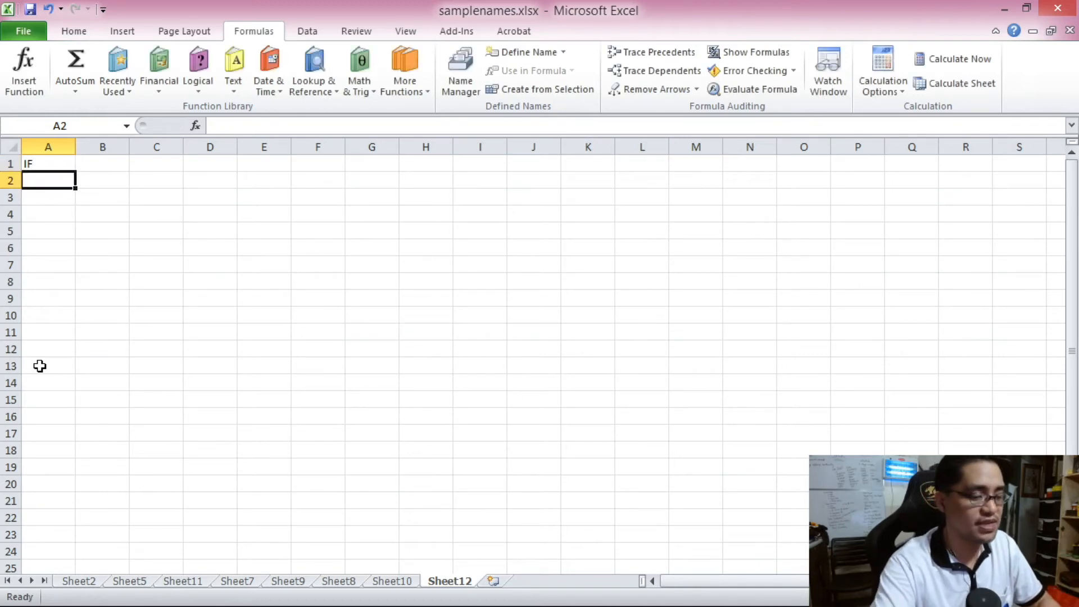
text(OR)
key(Return)
text(AN)
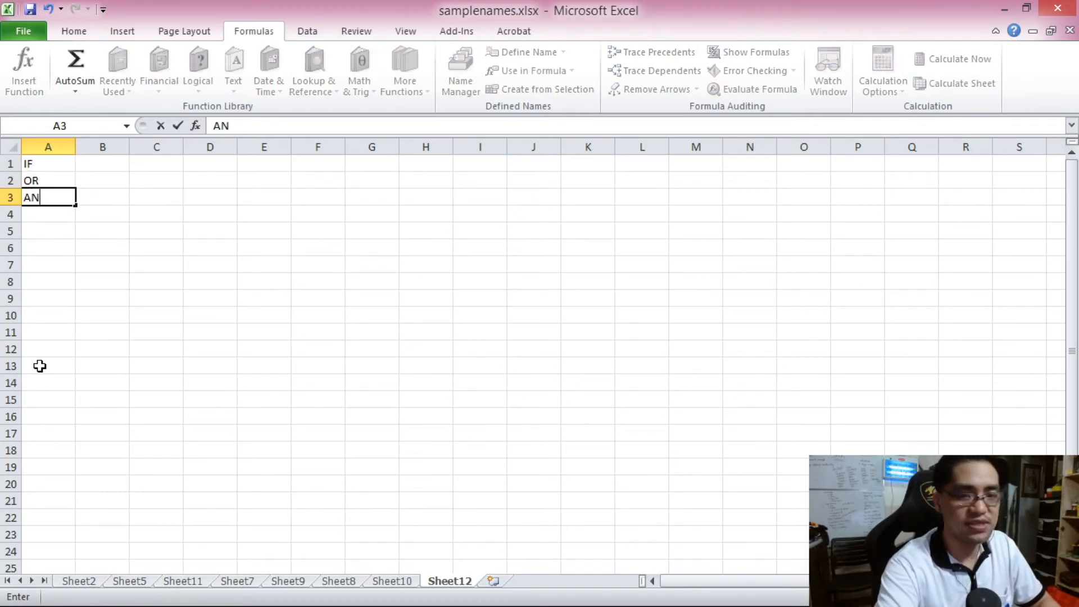
text(D)
key(Return)
text(SUM)
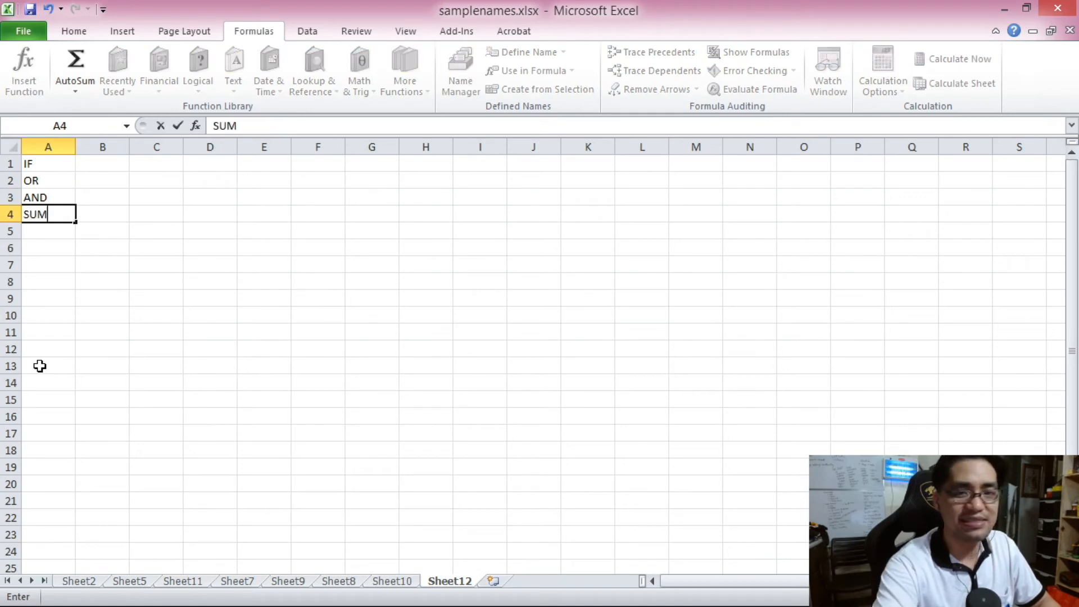
key(Return)
text(COUNTIF)
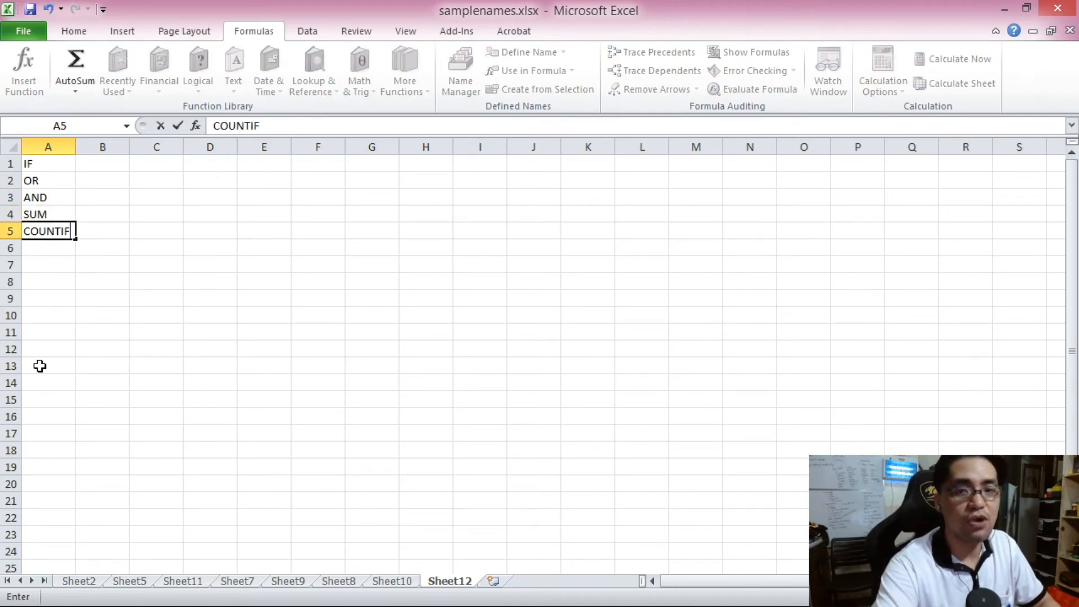
key(Return)
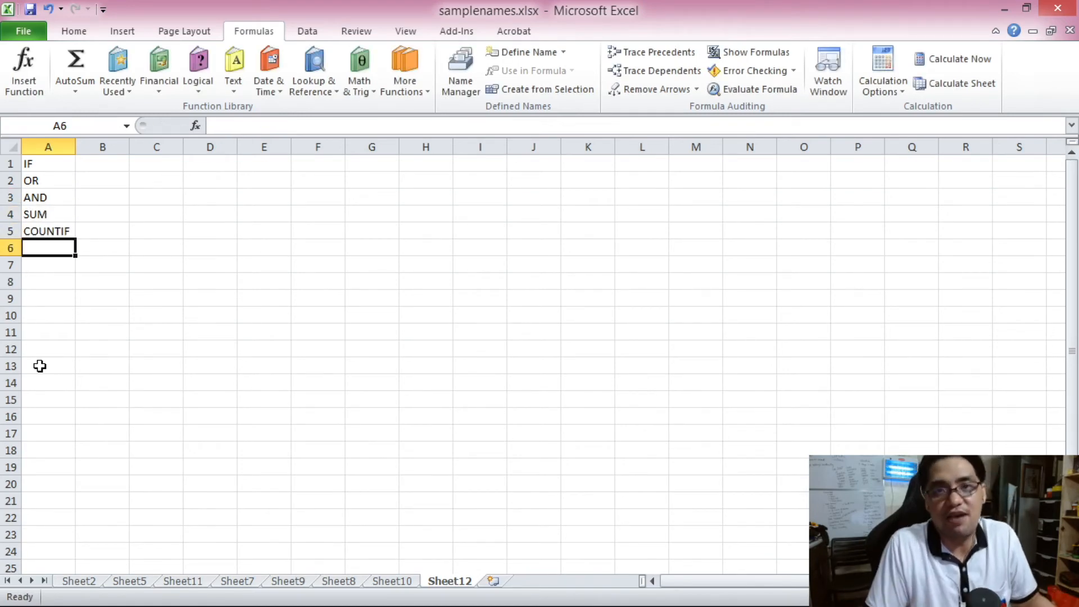
key(Down)
key(Down)
key(Down)
key(Down)
key(Down)
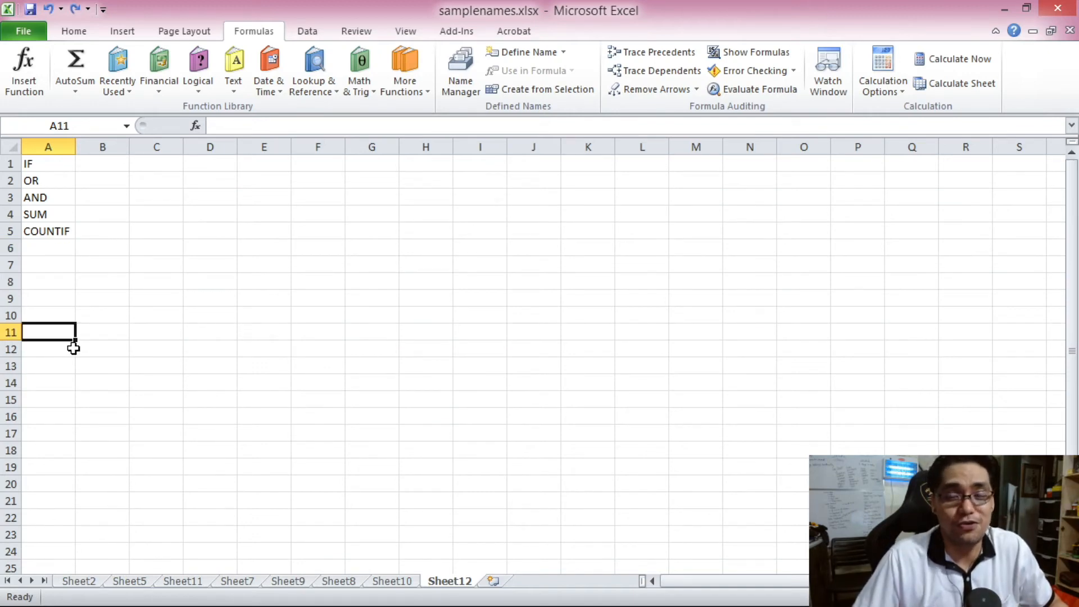
Remove SUM from cell A4 and move COUNTIF from A5 up into A4.
click(46, 218)
key(Delete)
click(46, 232)
key(ctrl+x)
click(50, 214)
key(ctrl+v)
click(124, 262)
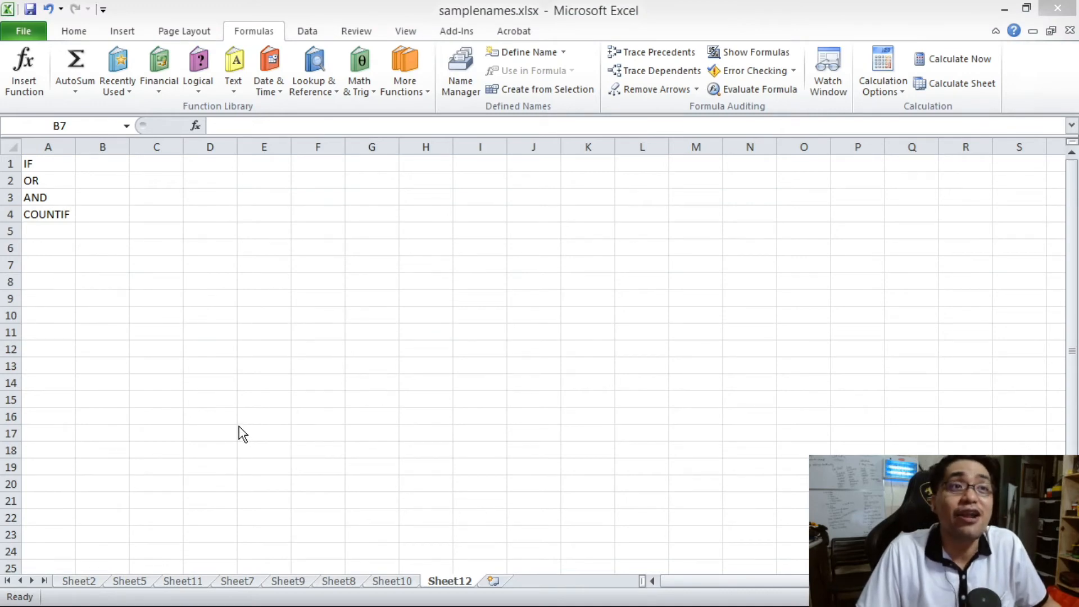
Check Excel's built-in descriptions of the IF and OR functions by starting =IF in B1 and =OR in B2, cancelling each entry.
scroll(175, 362, up, 10)
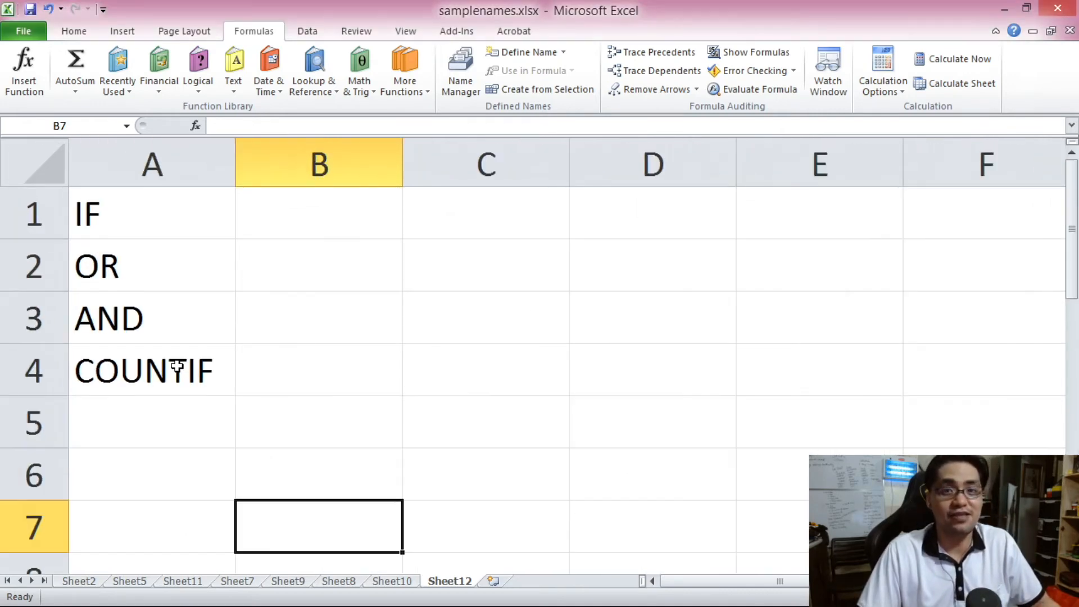
click(322, 193)
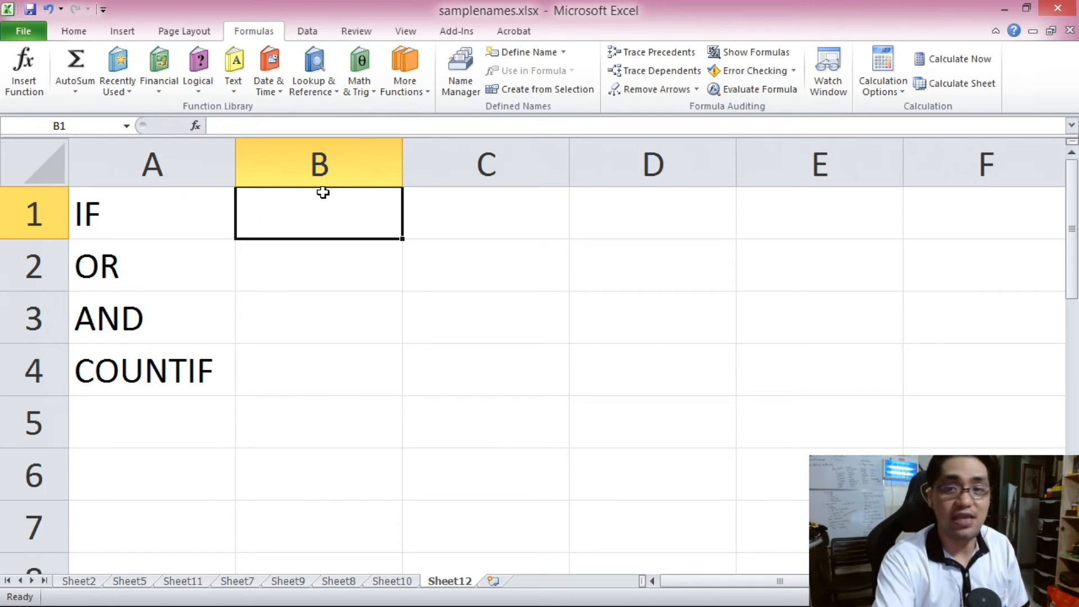
text(=IF)
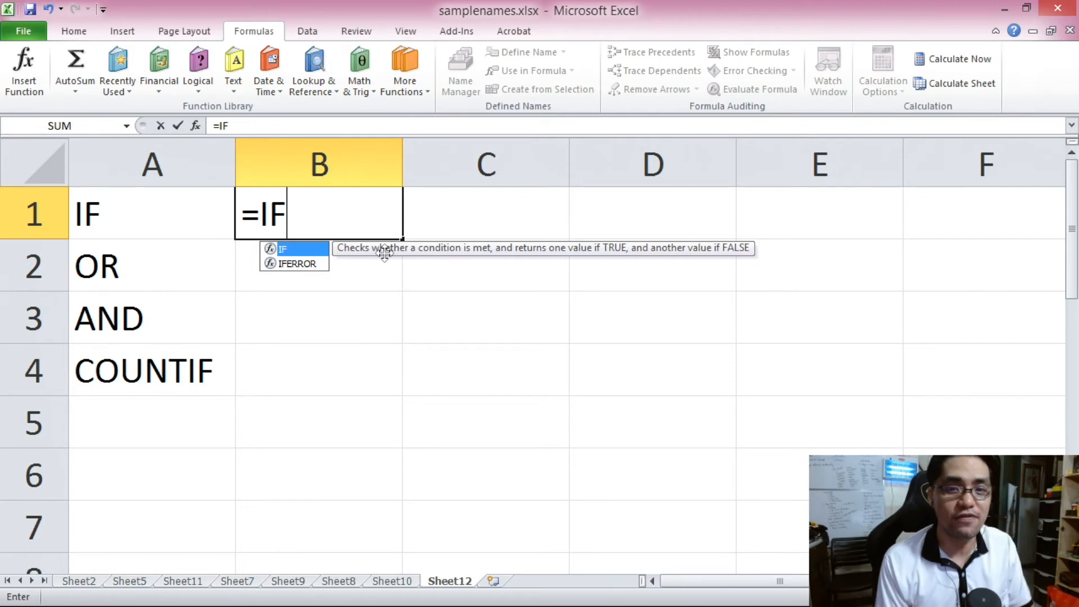
key(Escape)
key(Escape)
click(338, 267)
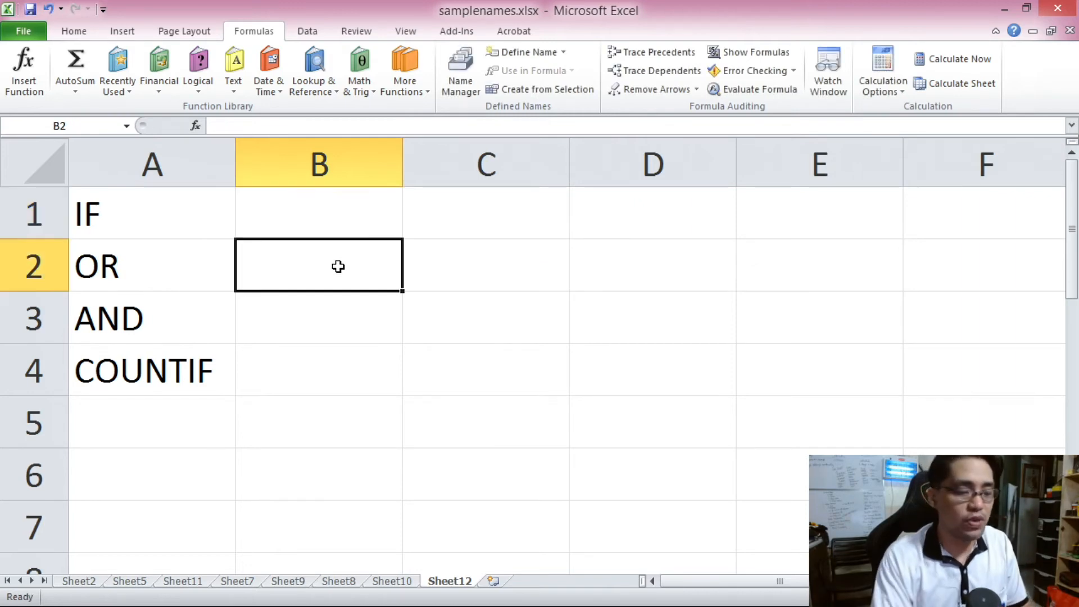
text(=OR)
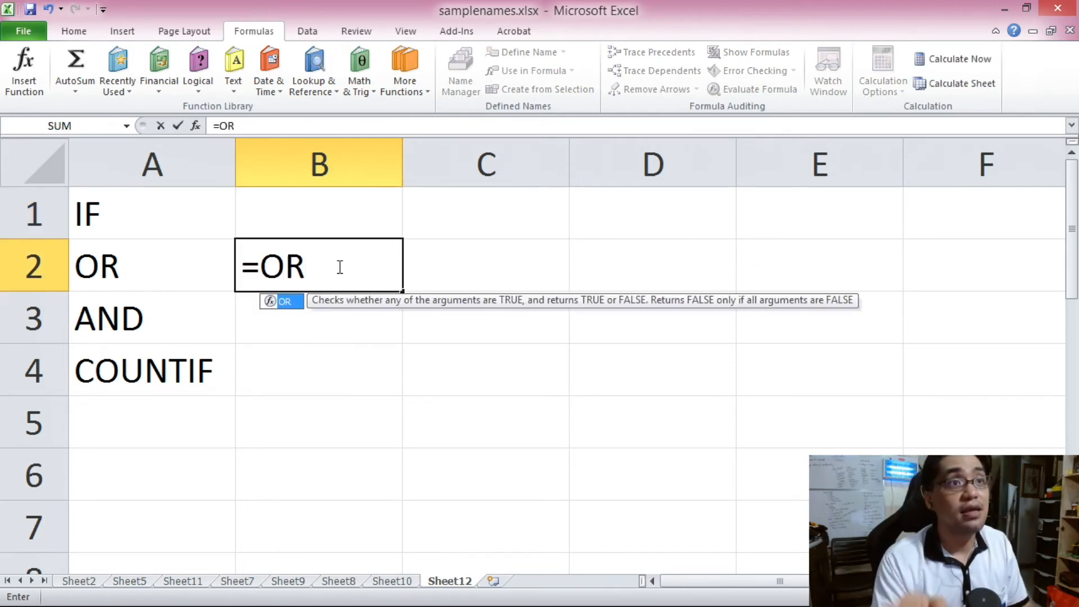
key(Escape)
key(Escape)
Check Excel's built-in descriptions of the AND and COUNTIF functions by starting =AND in B3 and =COUNTIF in B4, cancelling each entry.
click(326, 328)
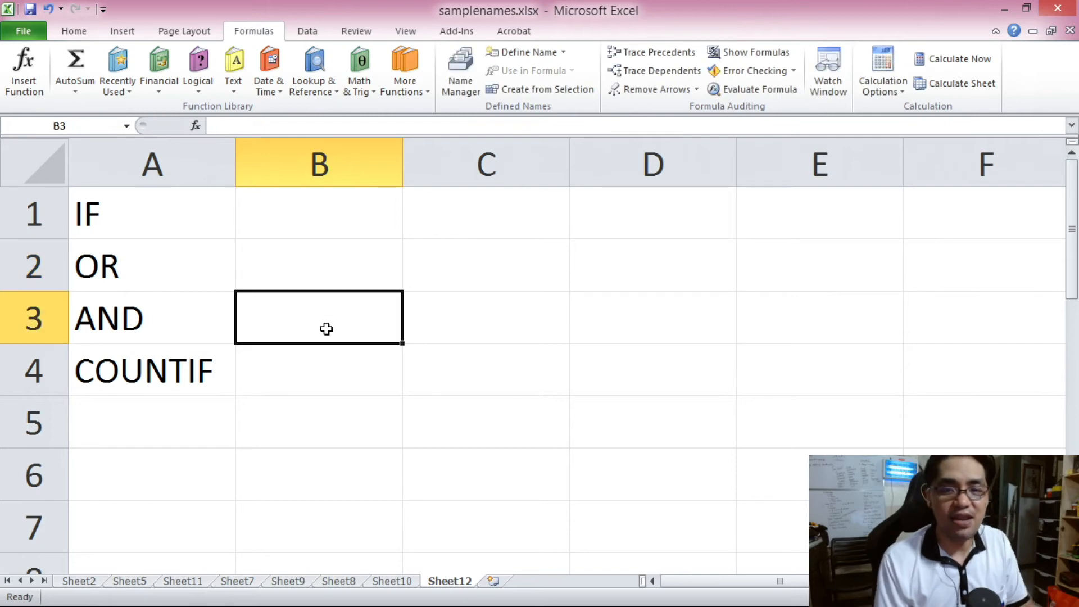
text(=AND)
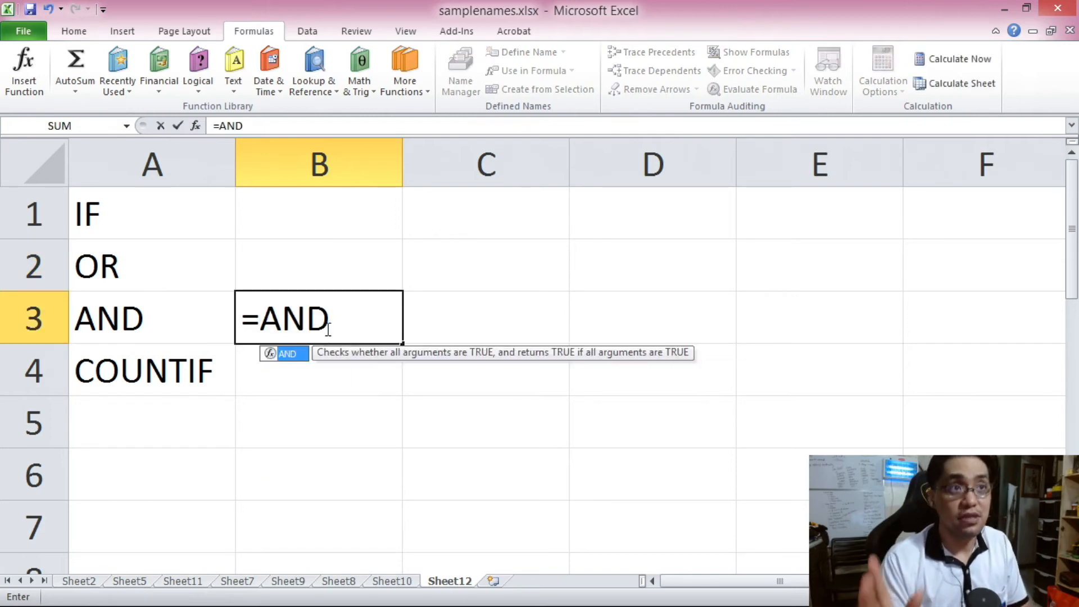
key(Escape)
key(Escape)
click(299, 378)
text(=COUNTIF)
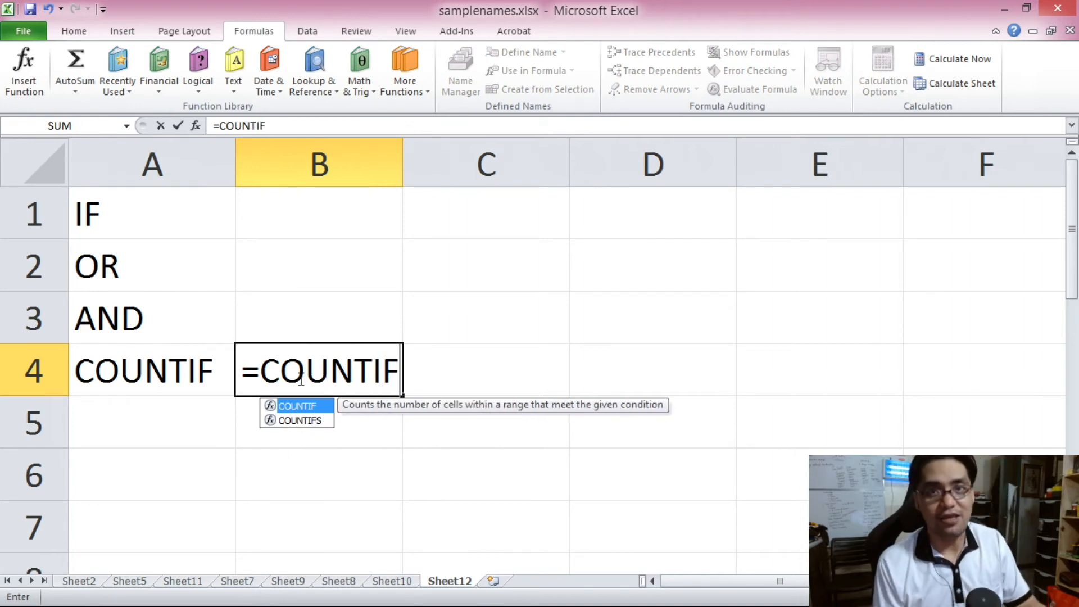
key(Escape)
key(Escape)
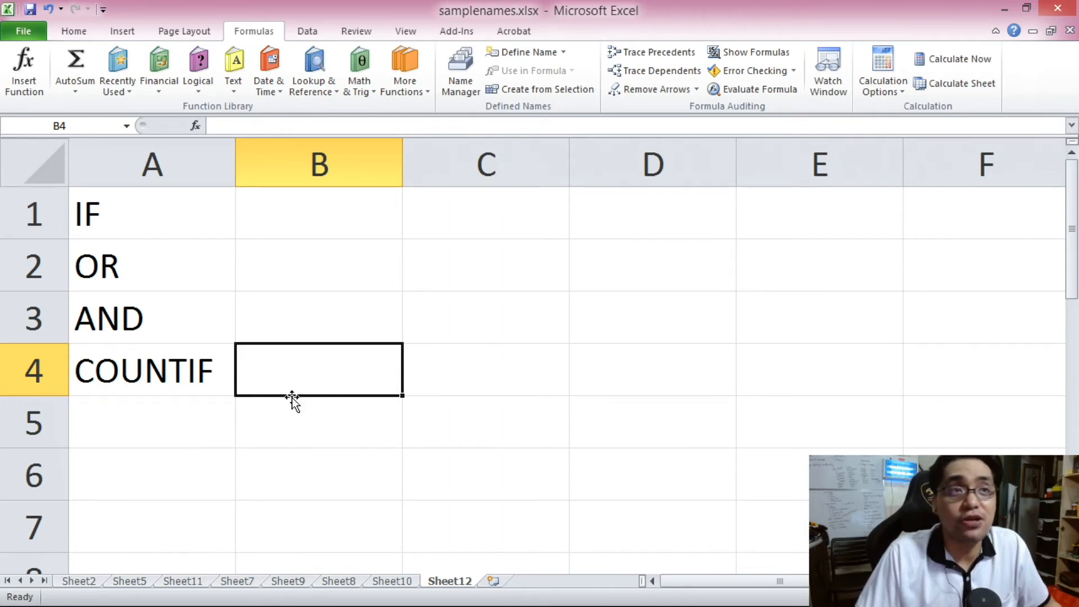
Enter LAMBDA in cell A5 and start =LAMB in B5 to check whether Excel offers that function.
click(204, 442)
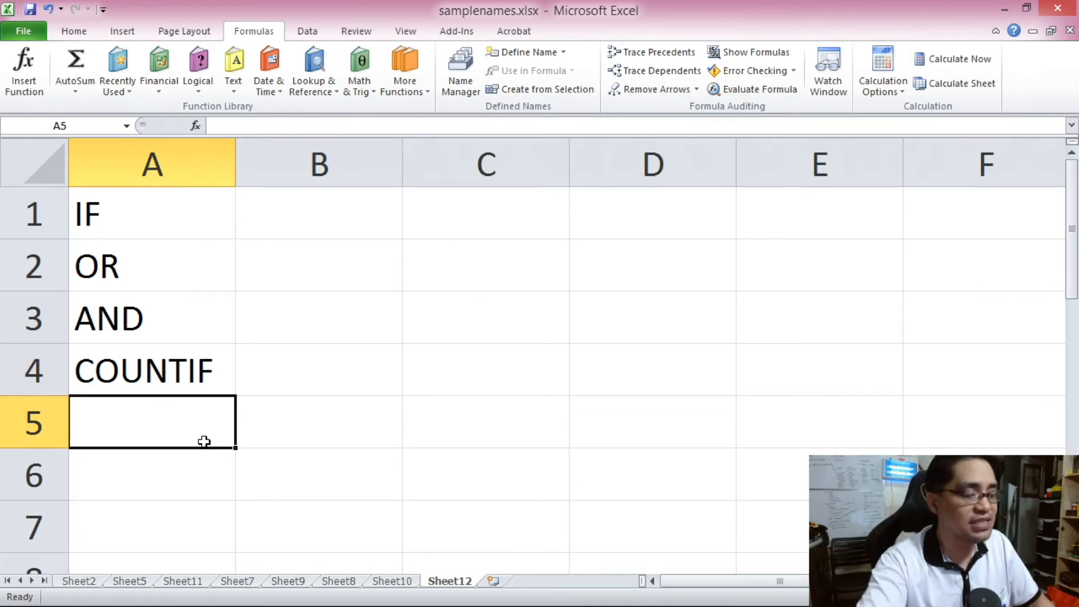
text(LAMBDA)
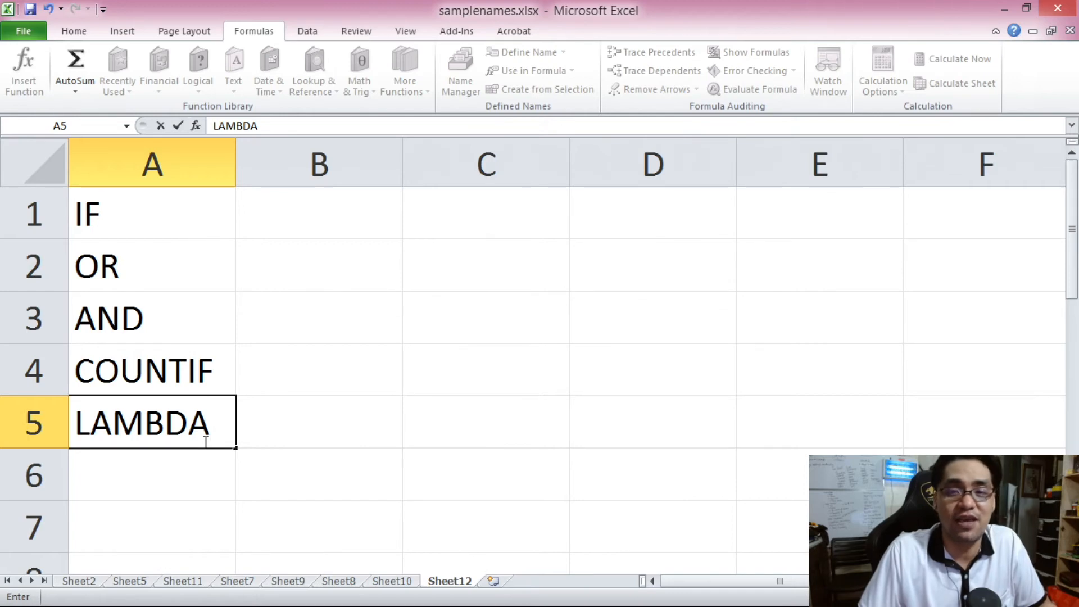
key(Tab)
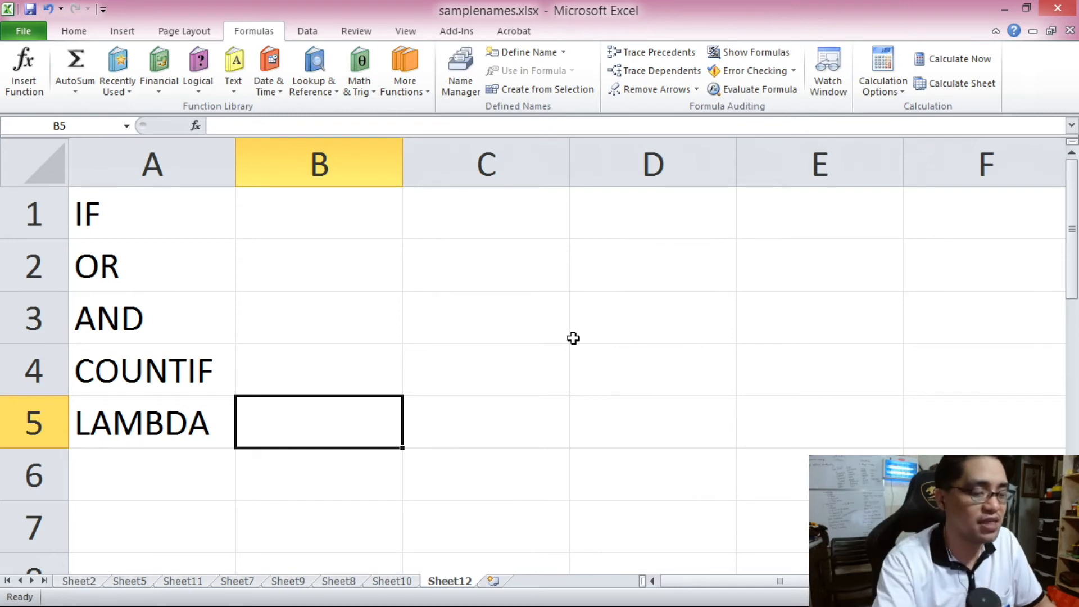
text(=LAMB)
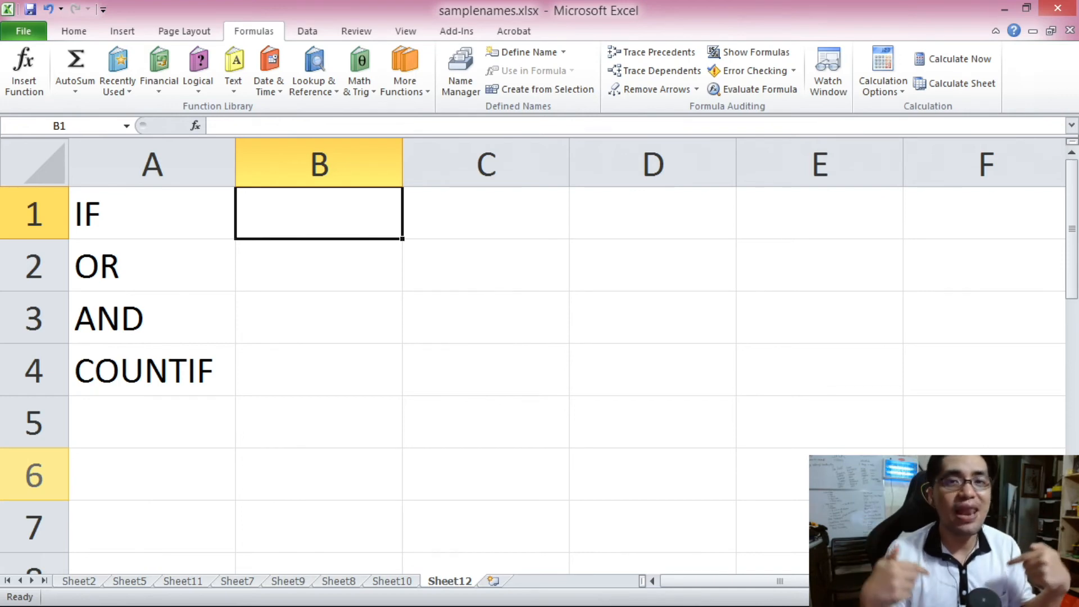
Switch to the browser's Excel functions (alphabetical) page and examine the version markers under the functions starting with A to C.
key(alt+Tab)
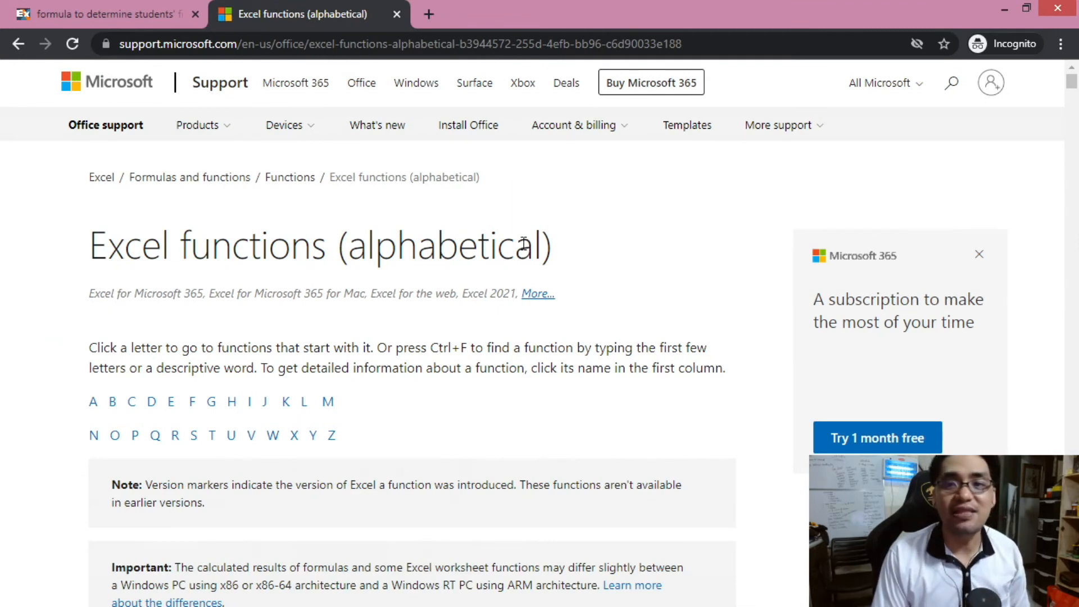
scroll(72, 257, down, 1)
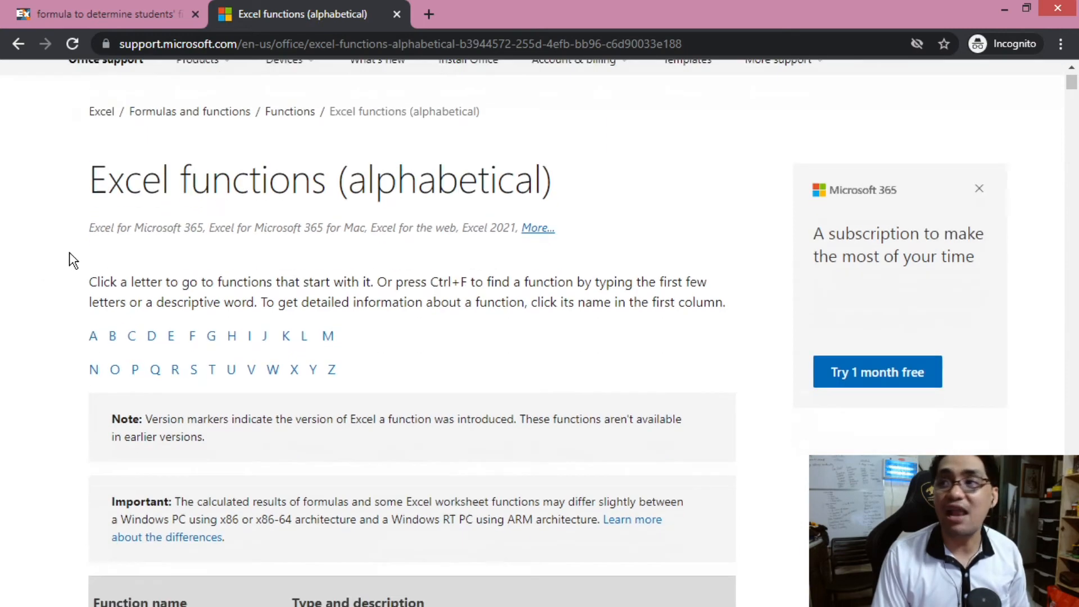
drag(1071, 82, 1072, 89)
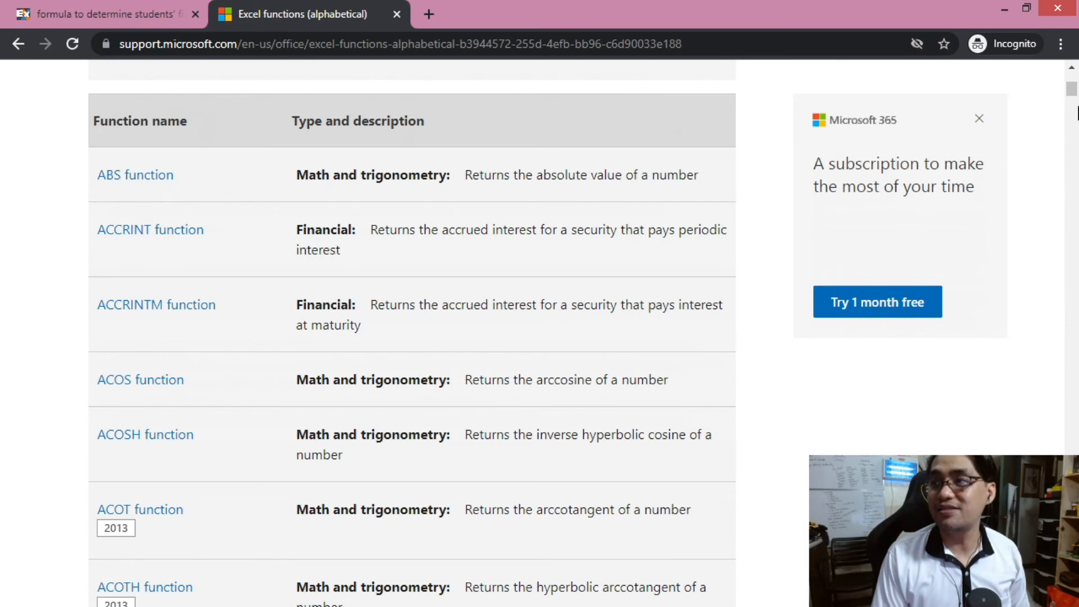
scroll(53, 310, down, 5)
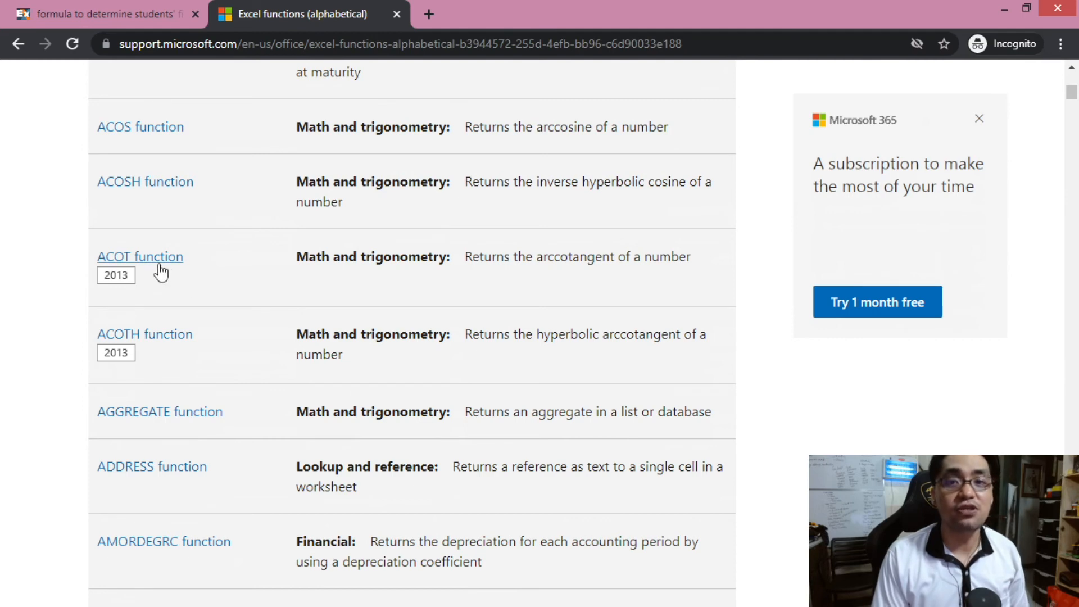
scroll(34, 267, down, 2)
scroll(208, 191, down, 3)
scroll(207, 191, up, 3)
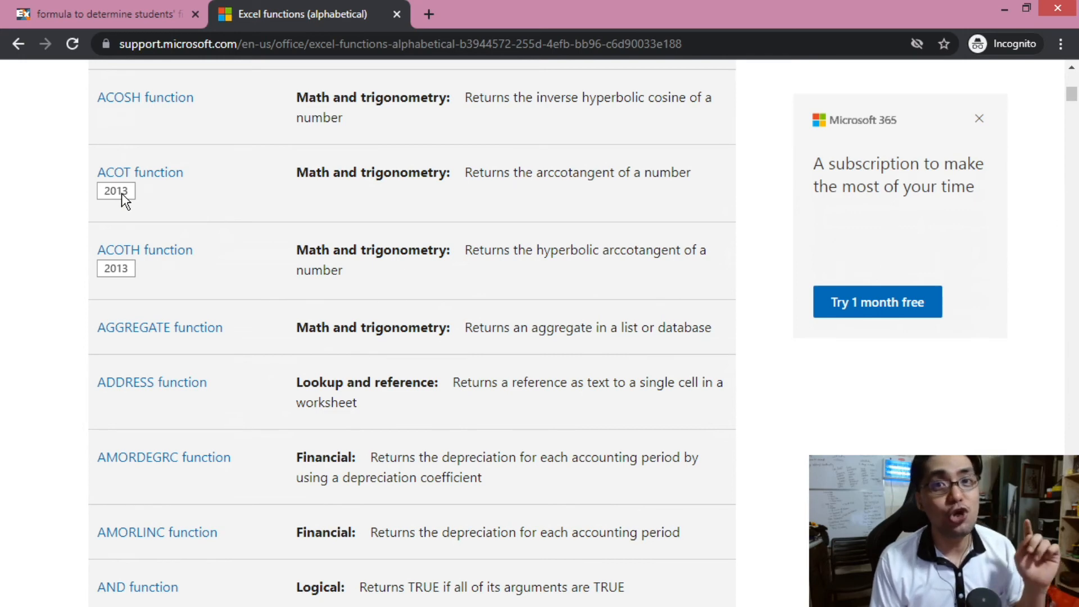
scroll(122, 194, down, 10)
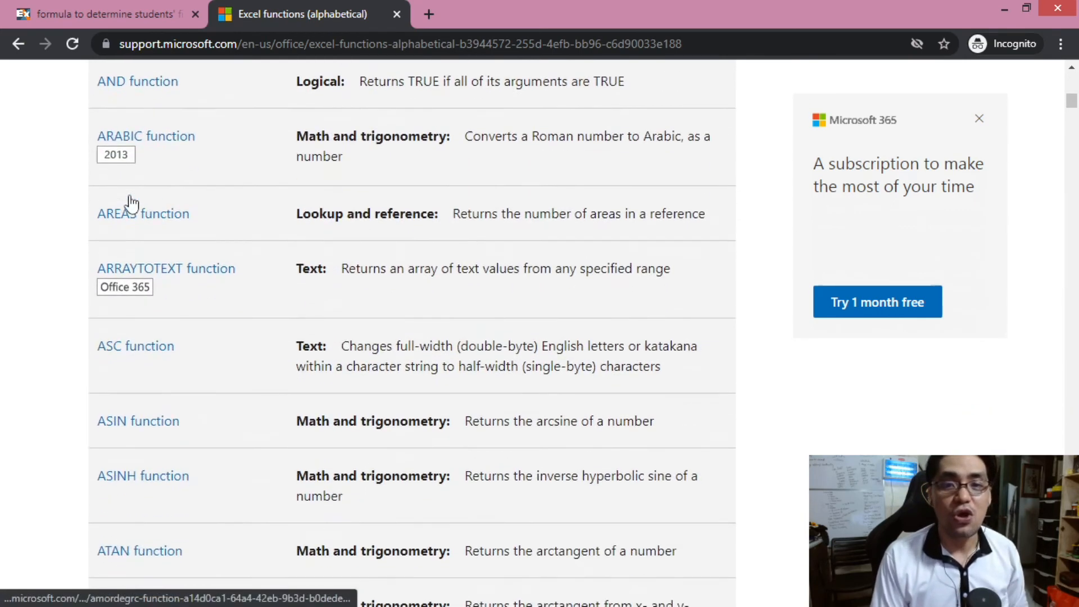
scroll(241, 295, up, 2)
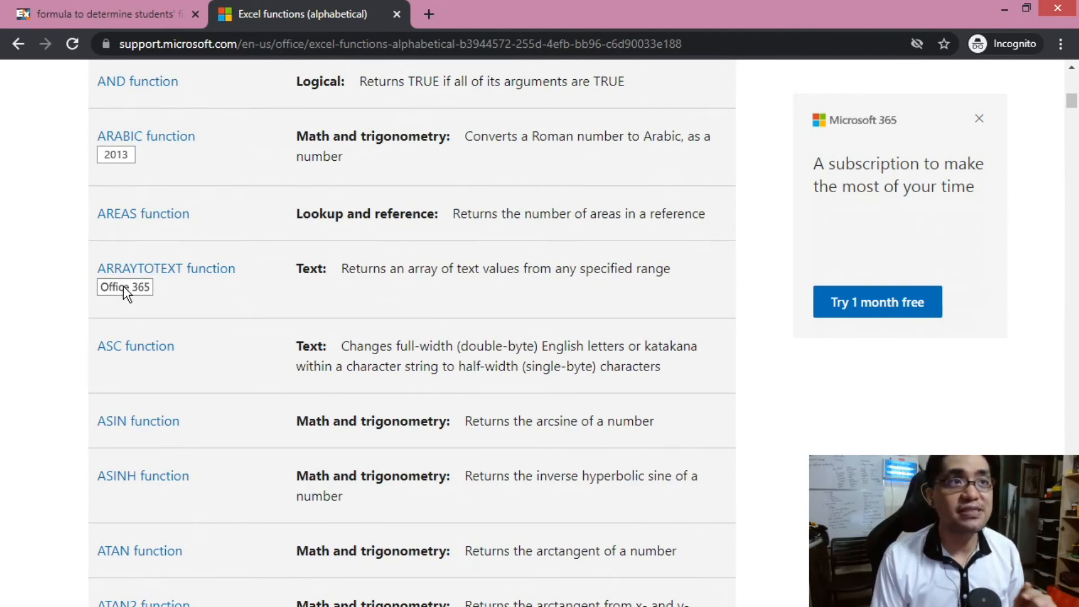
scroll(161, 301, down, 20)
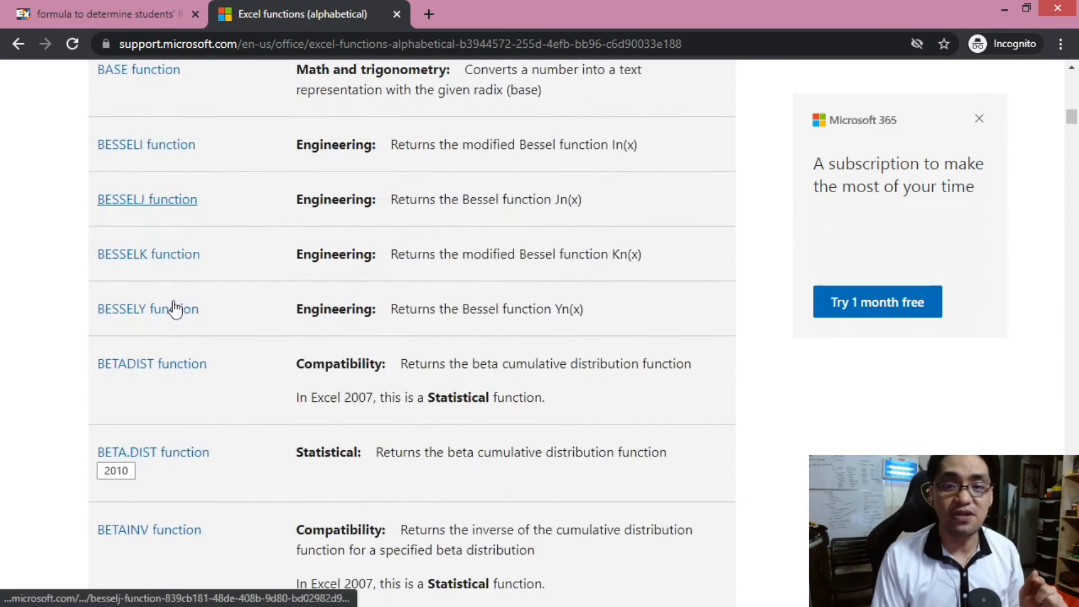
scroll(173, 306, up, 3)
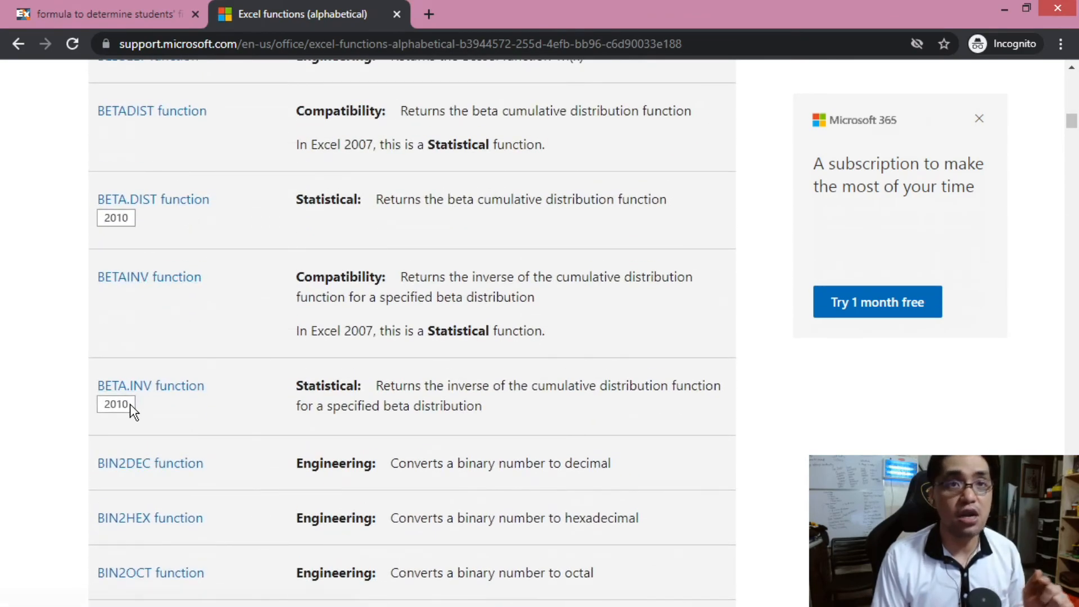
scroll(130, 404, down, 20)
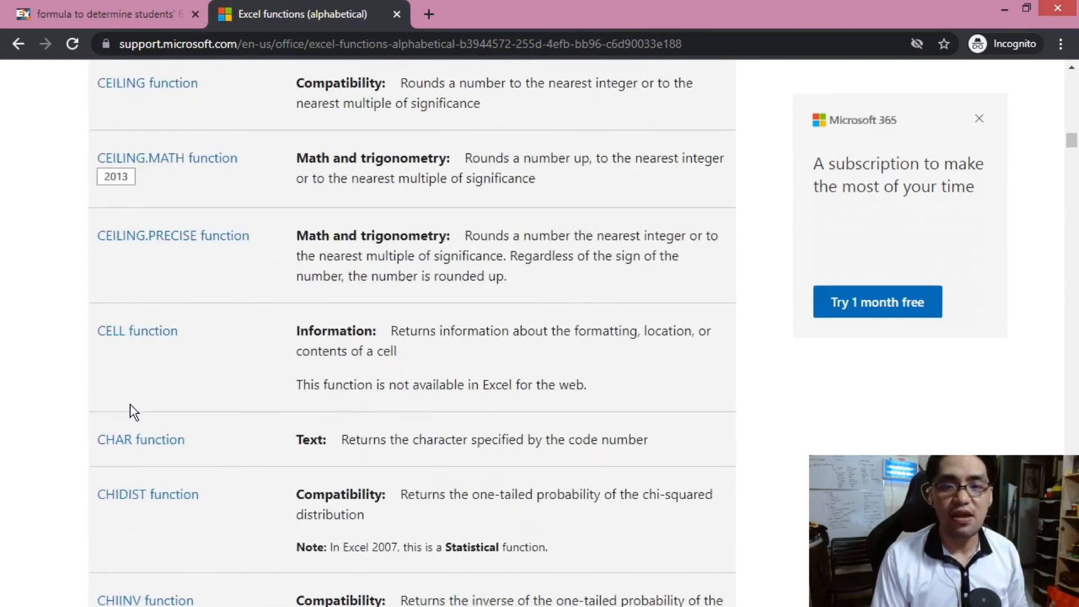
scroll(130, 403, down, 5)
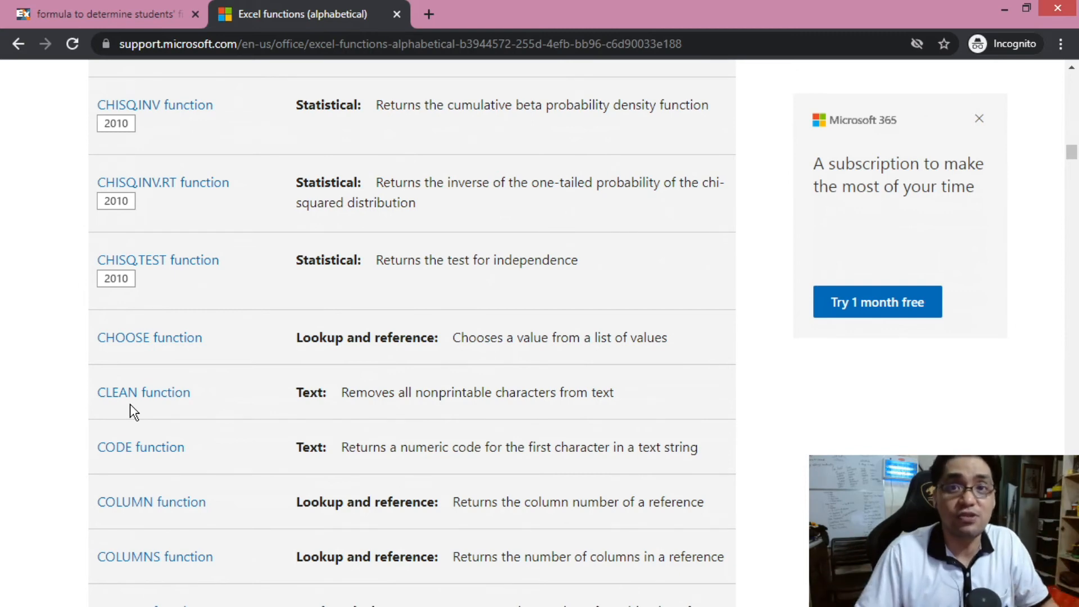
Switch back to samplenames.xlsx in Excel, start =IF( in cell B1 and open the Excel Help article on the IF function.
key(alt+Tab)
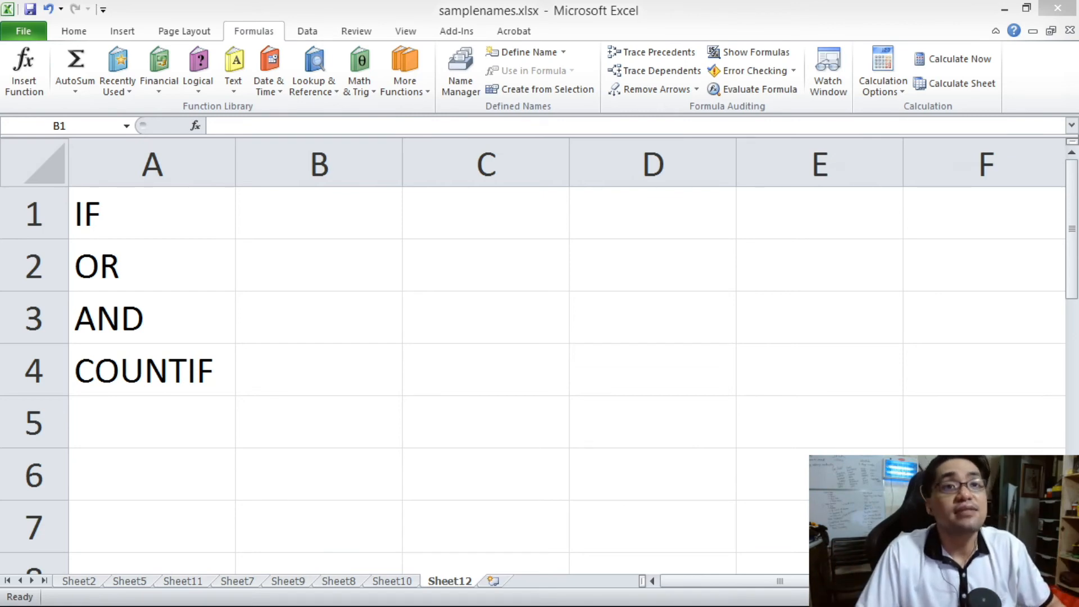
click(283, 213)
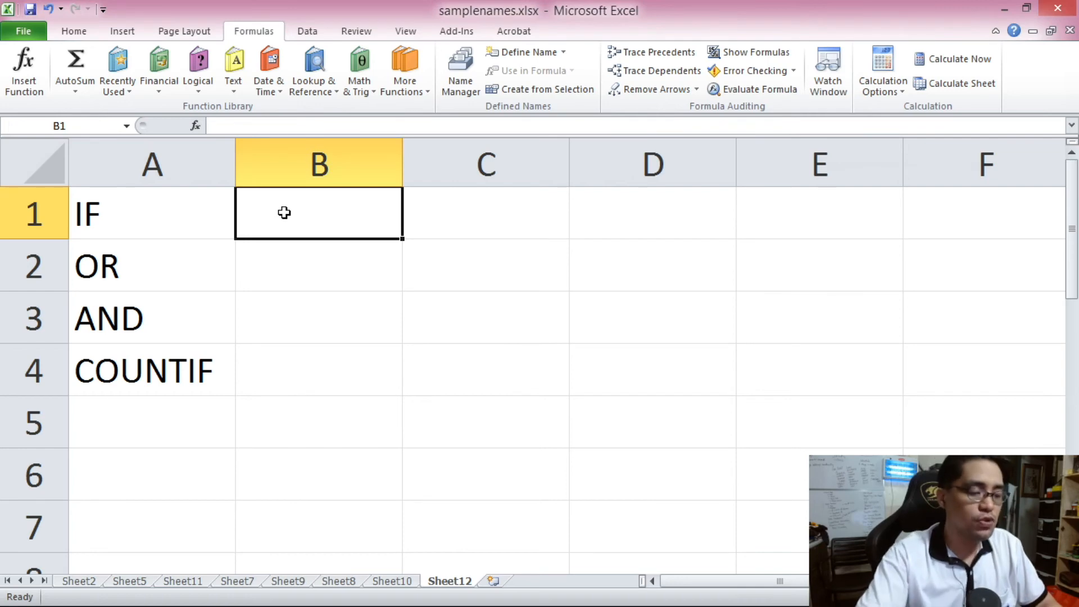
text(=)
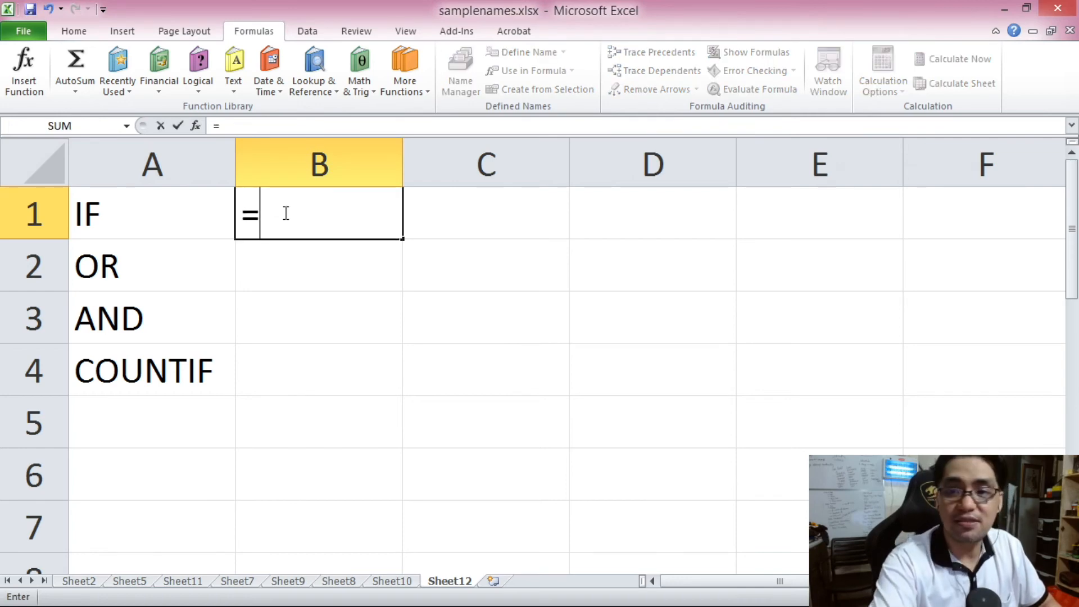
text(IF)
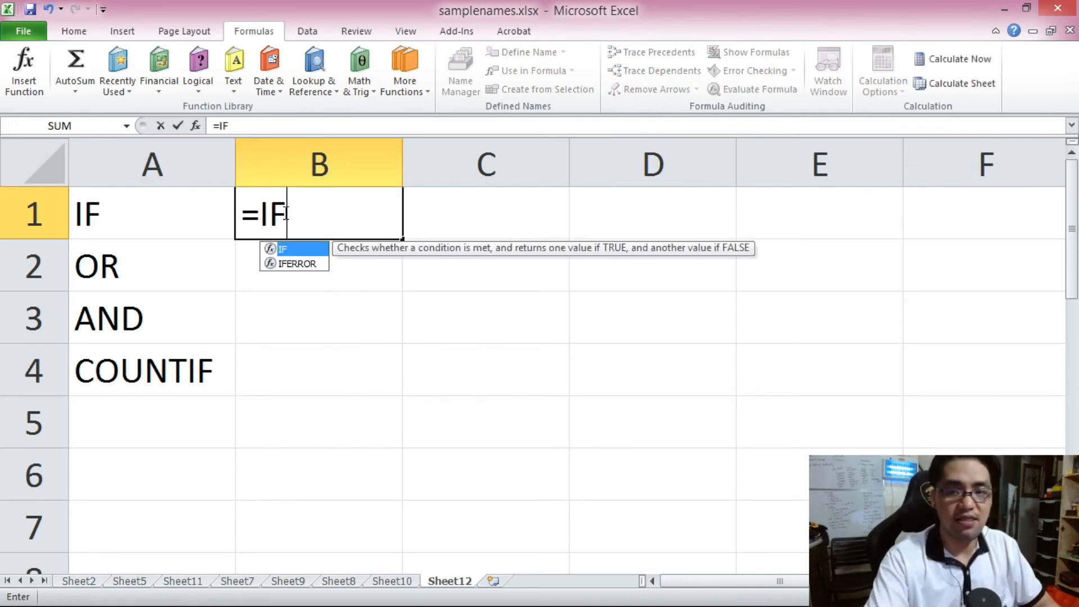
text(()
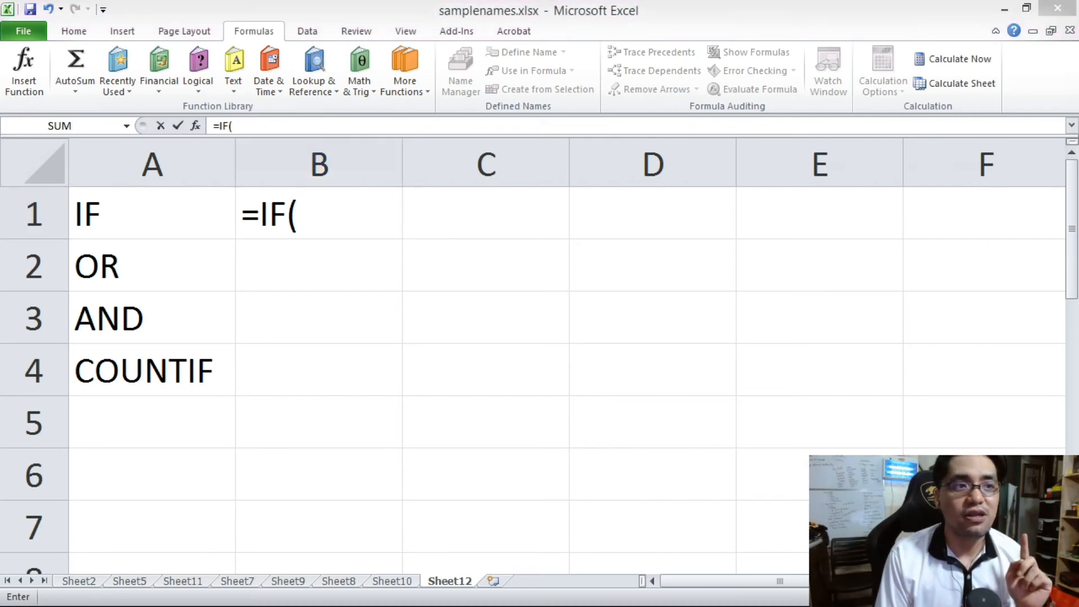
drag(336, 124, 571, 22)
drag(675, 20, 640, 17)
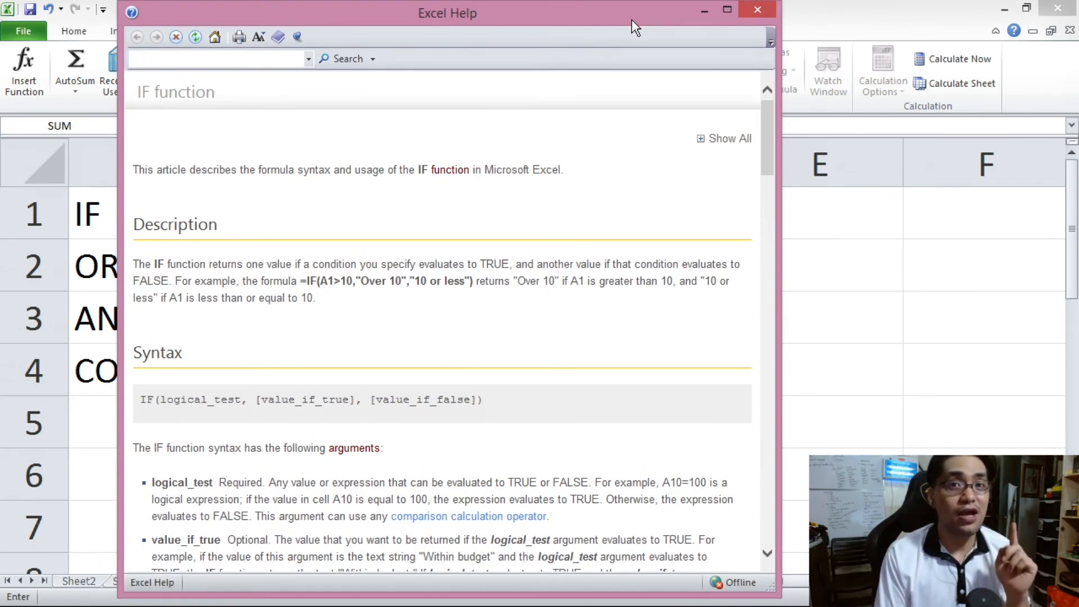
Read the IF function's description, syntax, arguments and remarks in the help article, highlighting the key passages.
scroll(770, 135, down, 1)
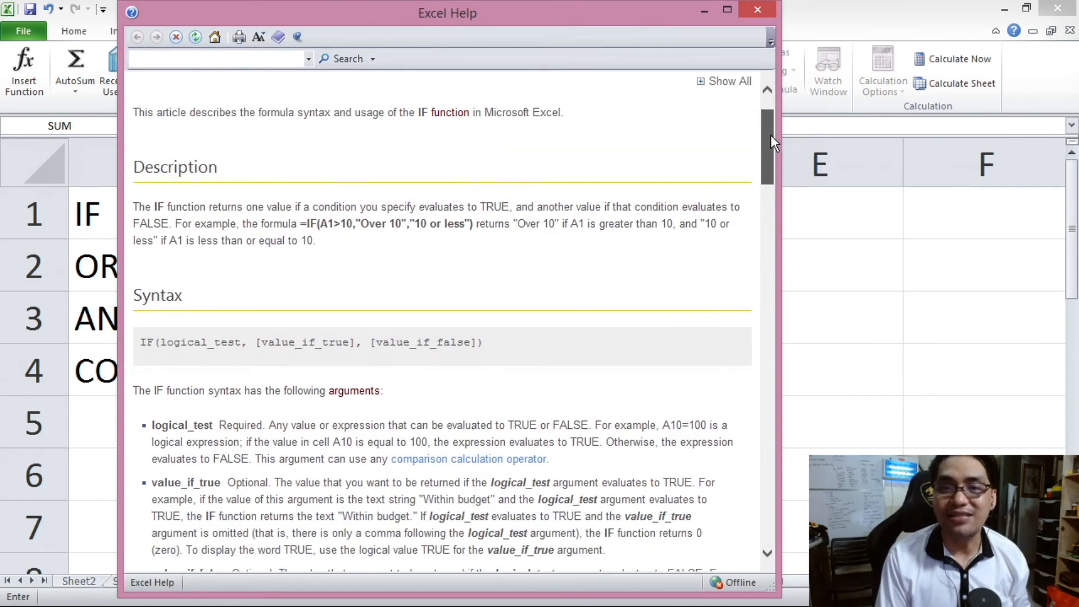
drag(133, 206, 332, 240)
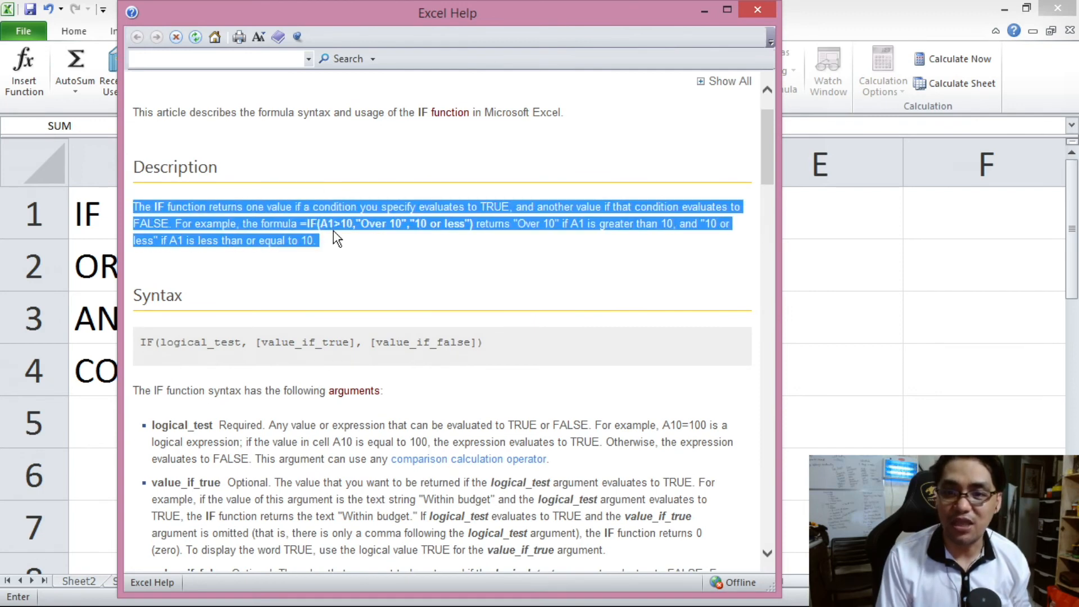
mouse_move(763, 130)
mouse_down()
mouse_move(766, 161)
mouse_move(759, 146)
mouse_up()
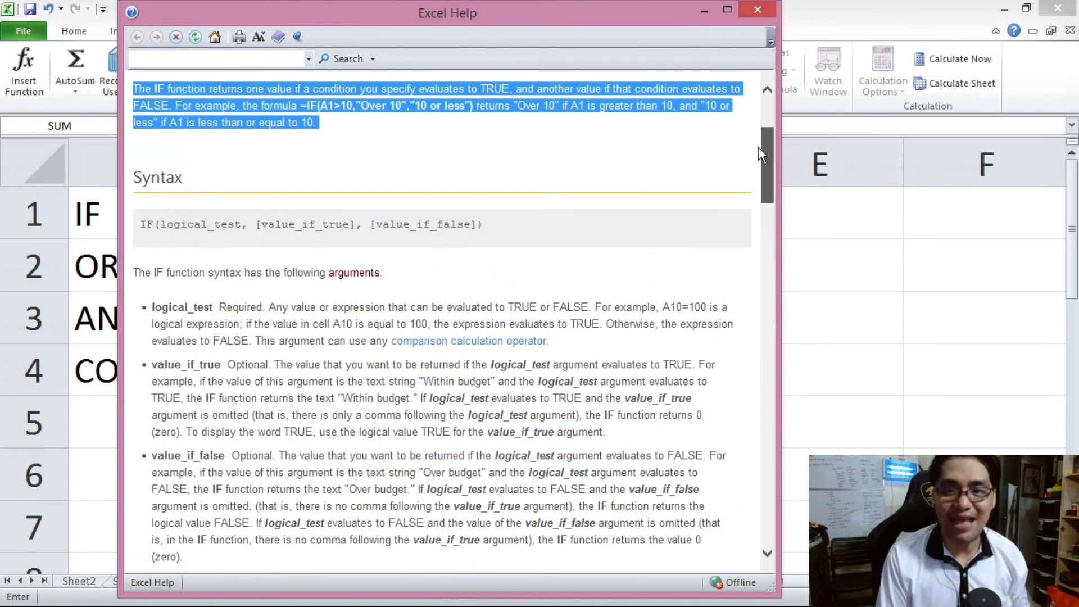
click(143, 223)
drag(143, 222, 482, 214)
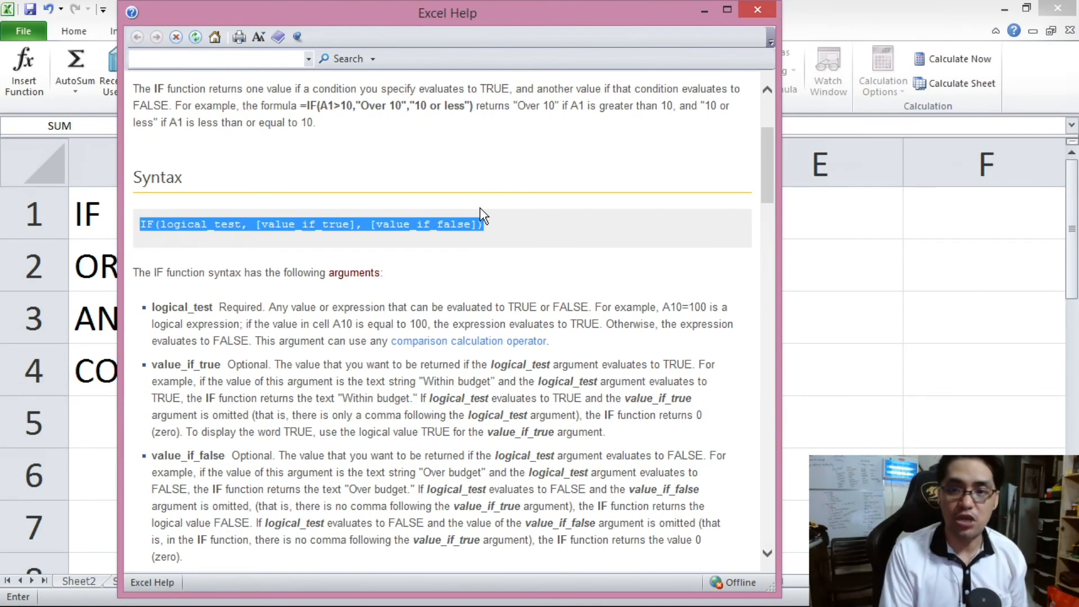
click(160, 222)
drag(159, 224, 349, 222)
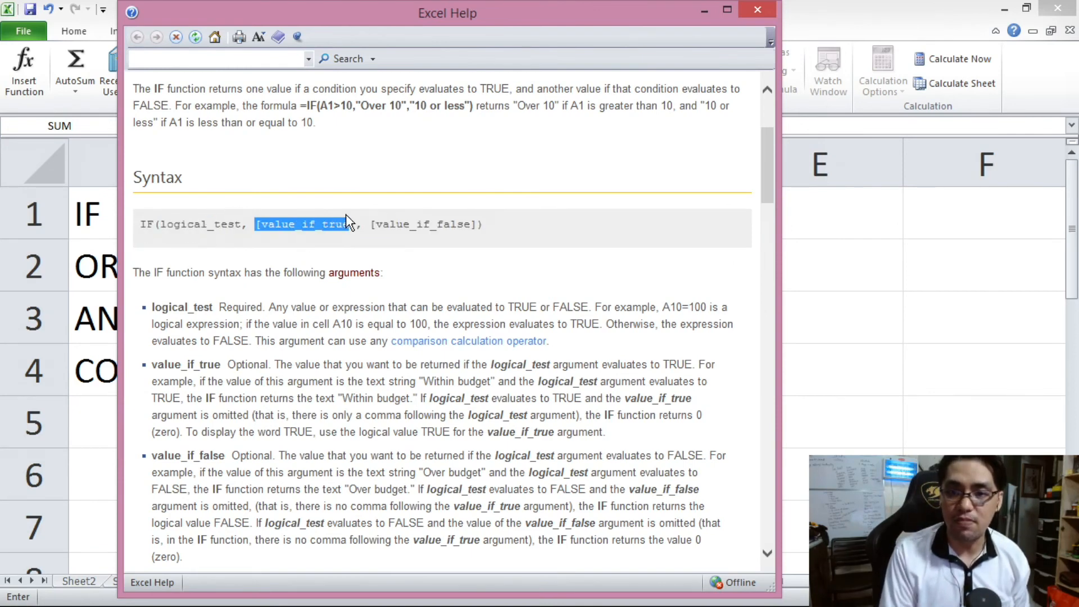
scroll(770, 152, down, 2)
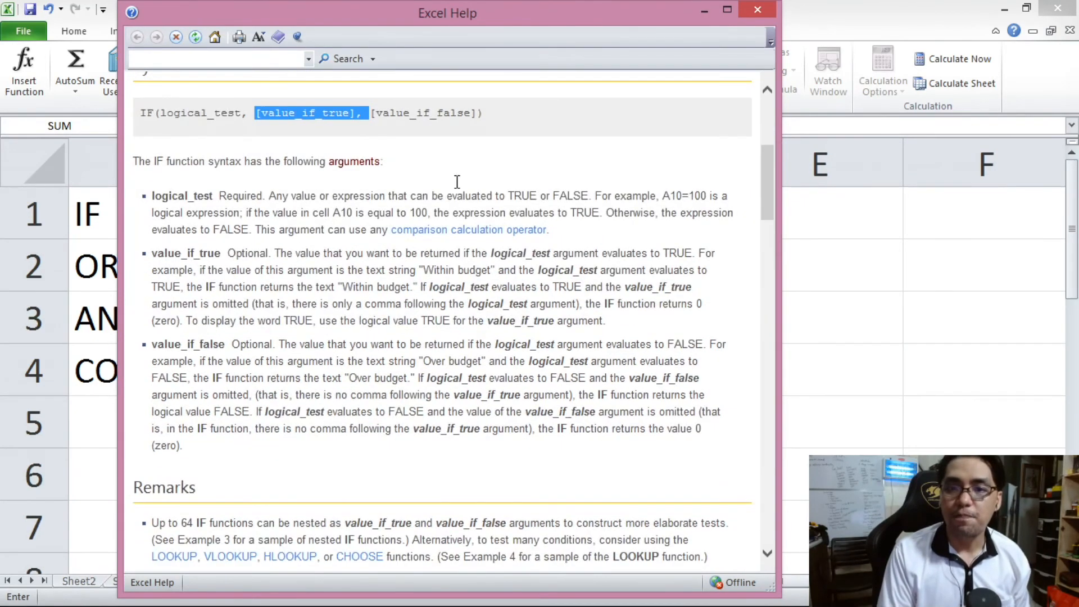
drag(143, 161, 309, 434)
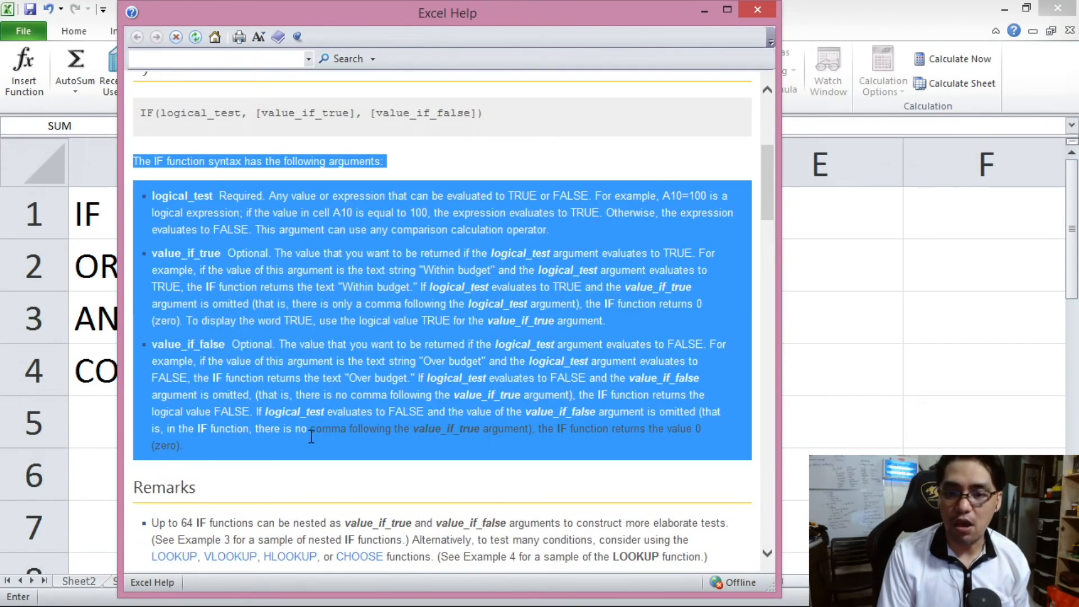
click(335, 493)
scroll(767, 209, down, 5)
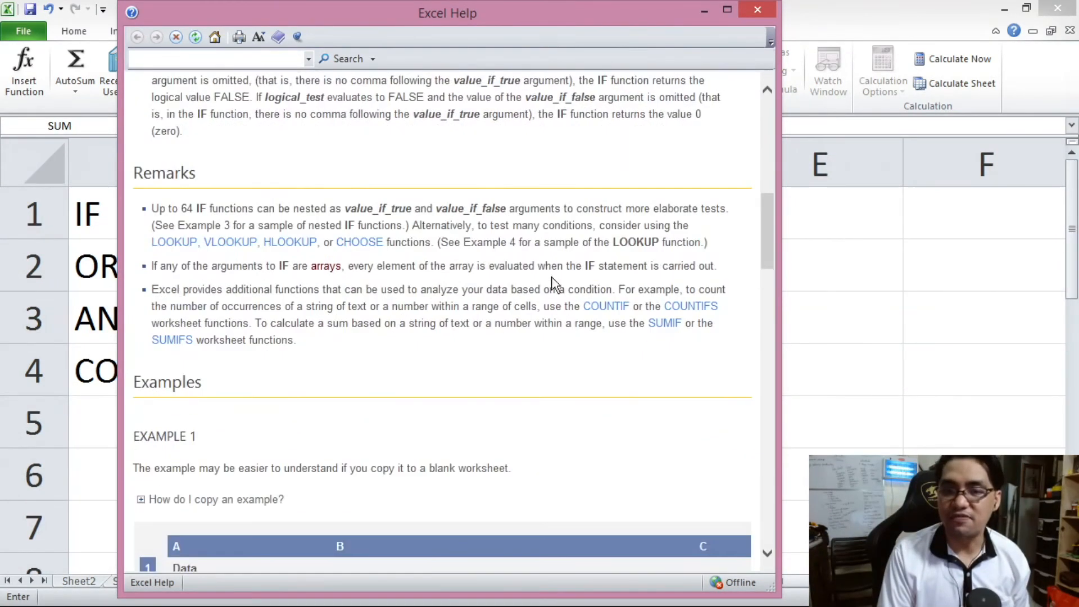
Examine the worked examples in the IF help article, including the budget checks and the nested IF letter-grade formulas.
drag(766, 225, 779, 339)
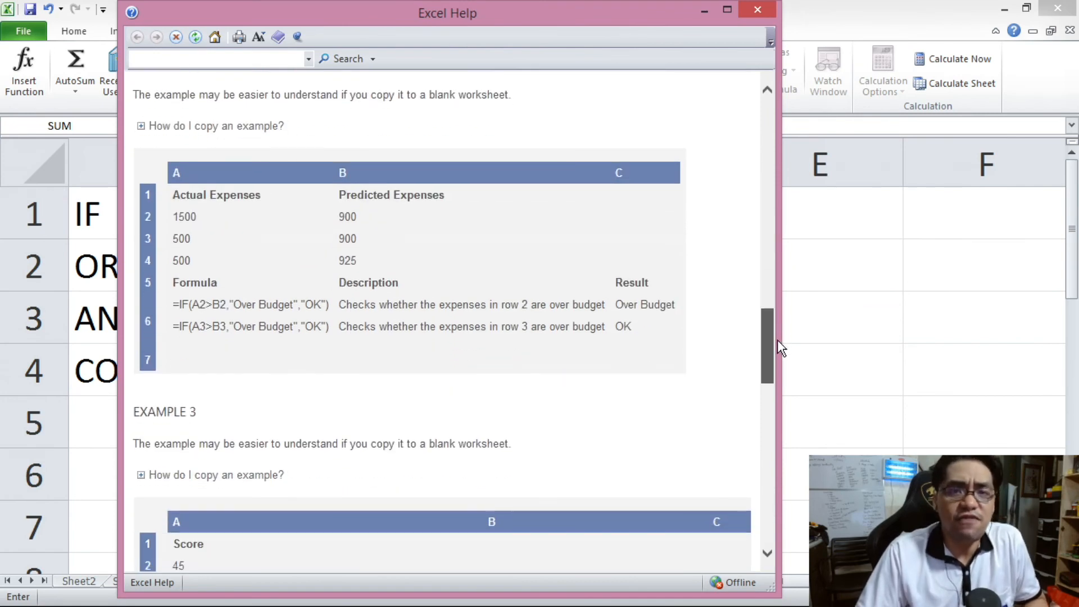
scroll(777, 339, up, 5)
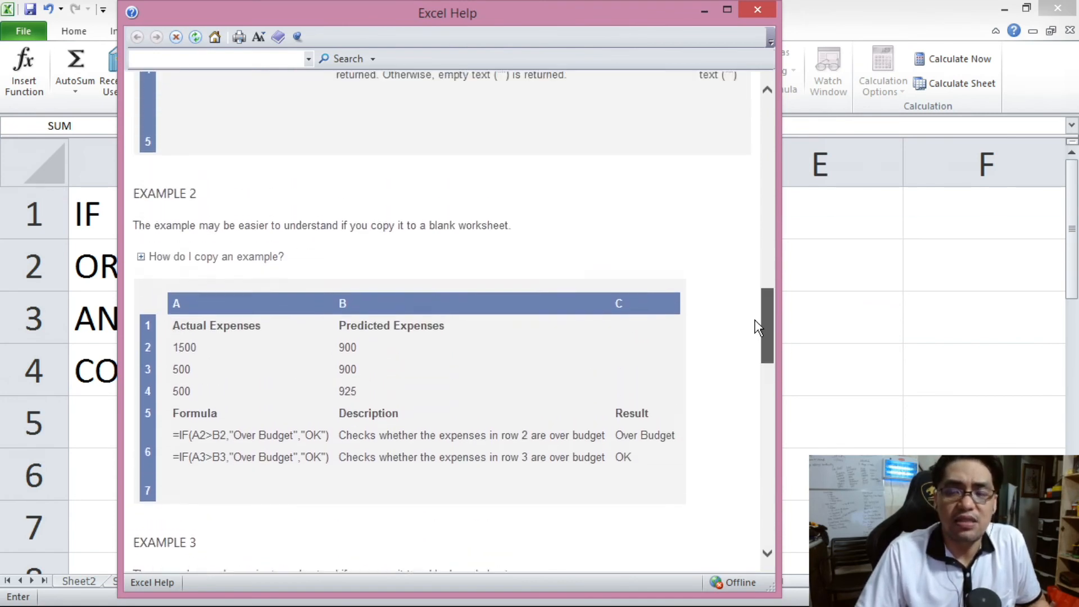
scroll(741, 295, up, 2)
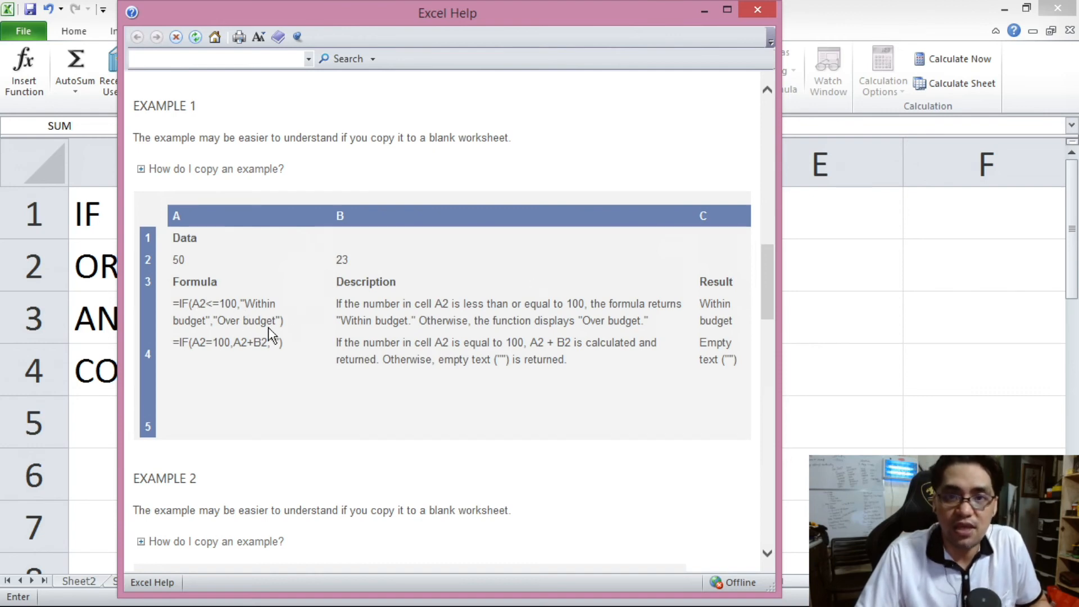
drag(766, 272, 762, 401)
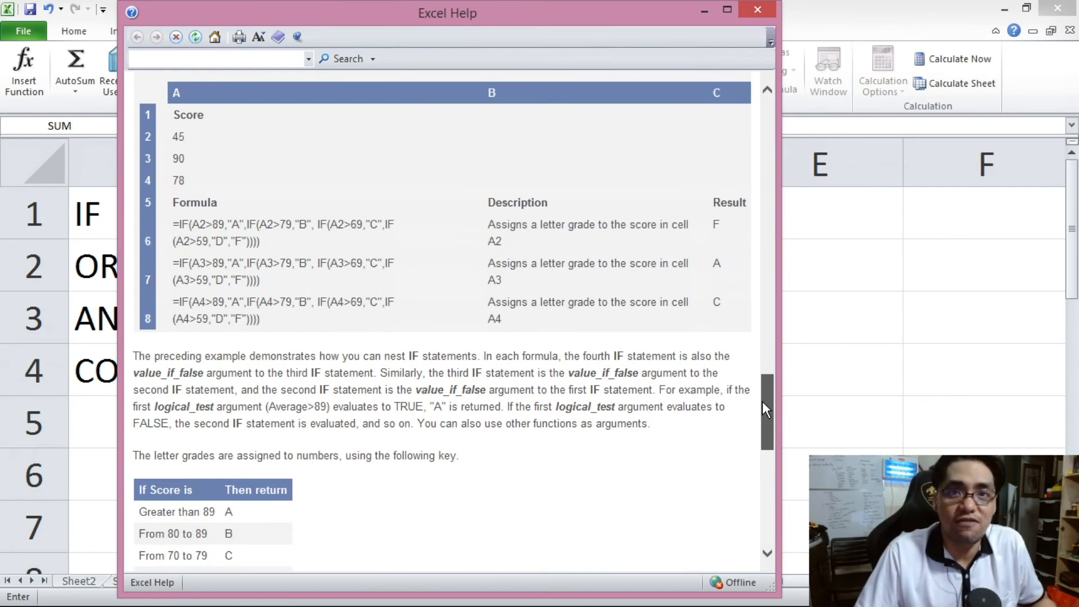
drag(762, 401, 757, 426)
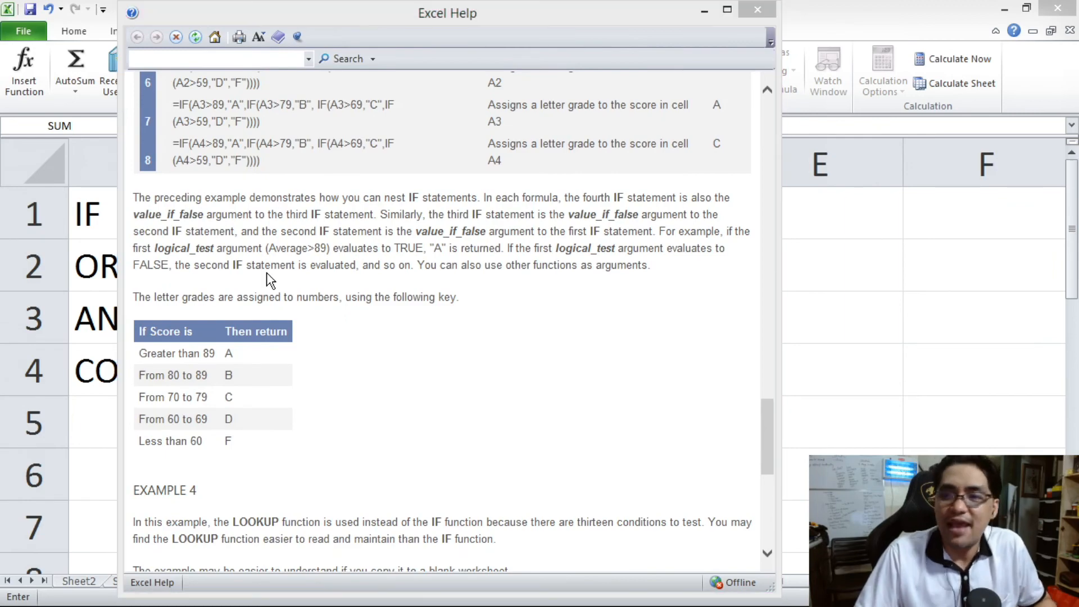
drag(771, 443, 779, 311)
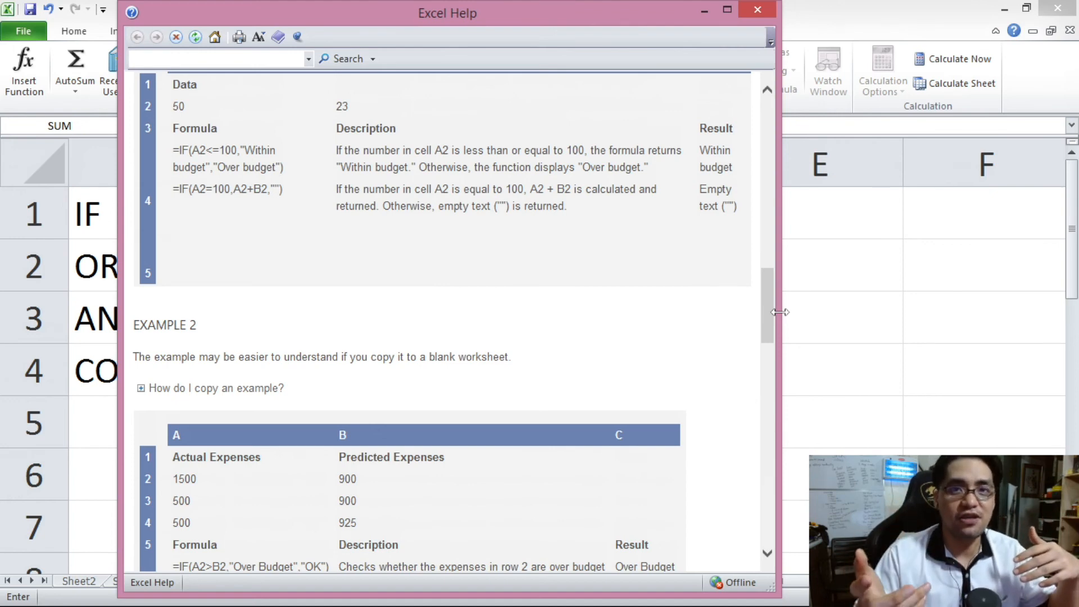
Switch to YouTube in the browser, search for "excel IF function" and look through the tutorial videos listed.
drag(772, 308, 745, 285)
scroll(498, 507, down, 15)
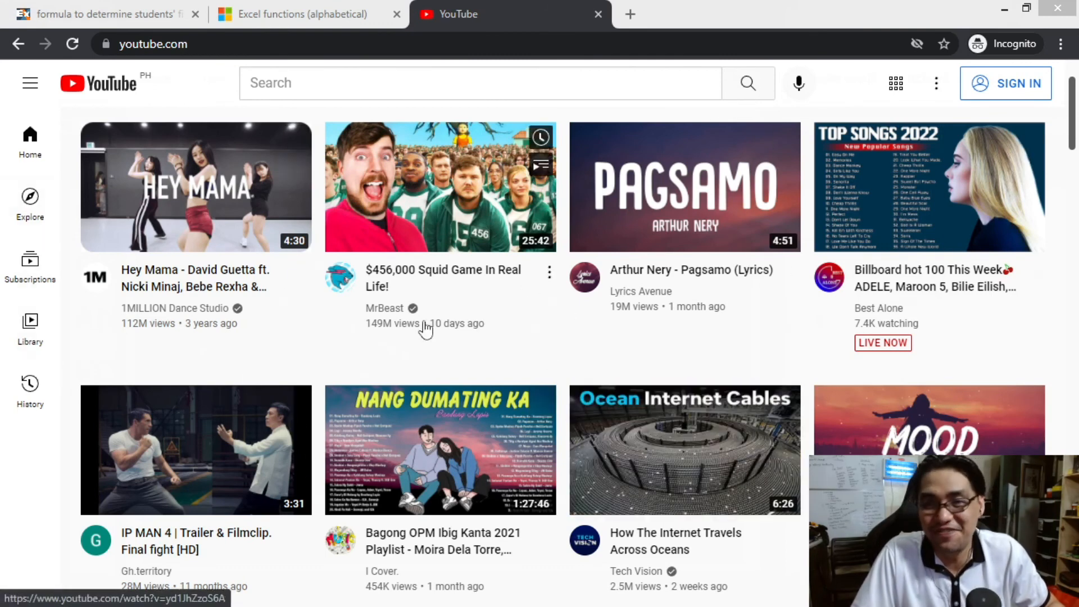
click(286, 84)
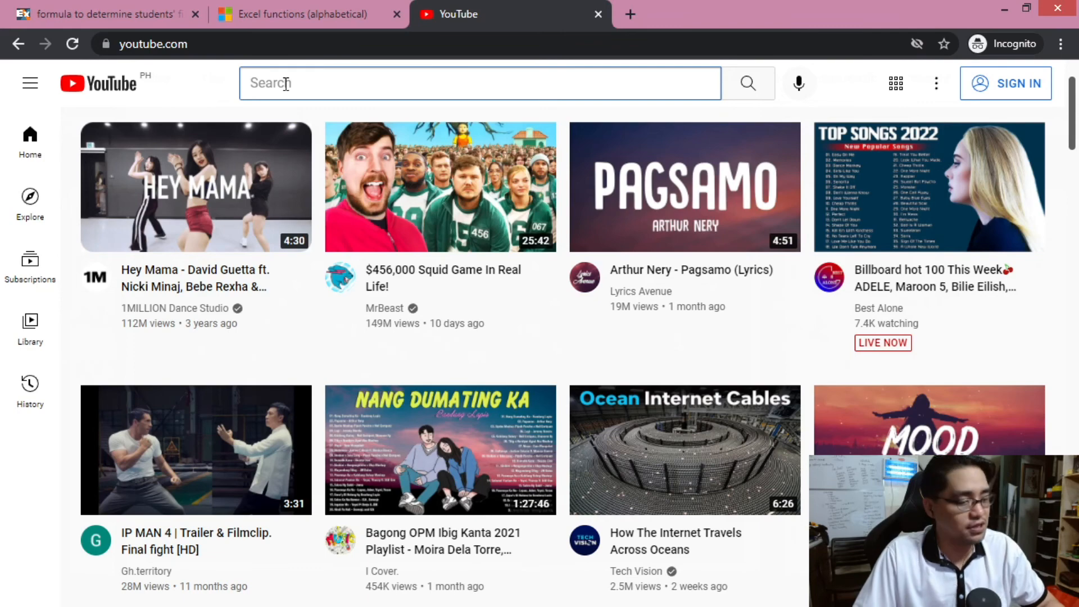
text(excel)
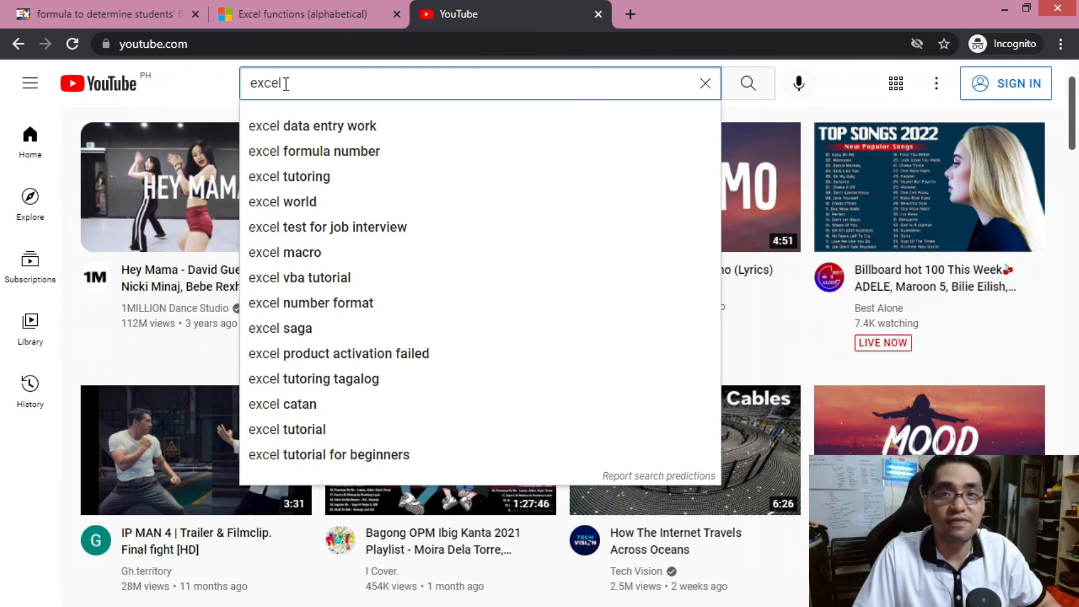
text(IF )
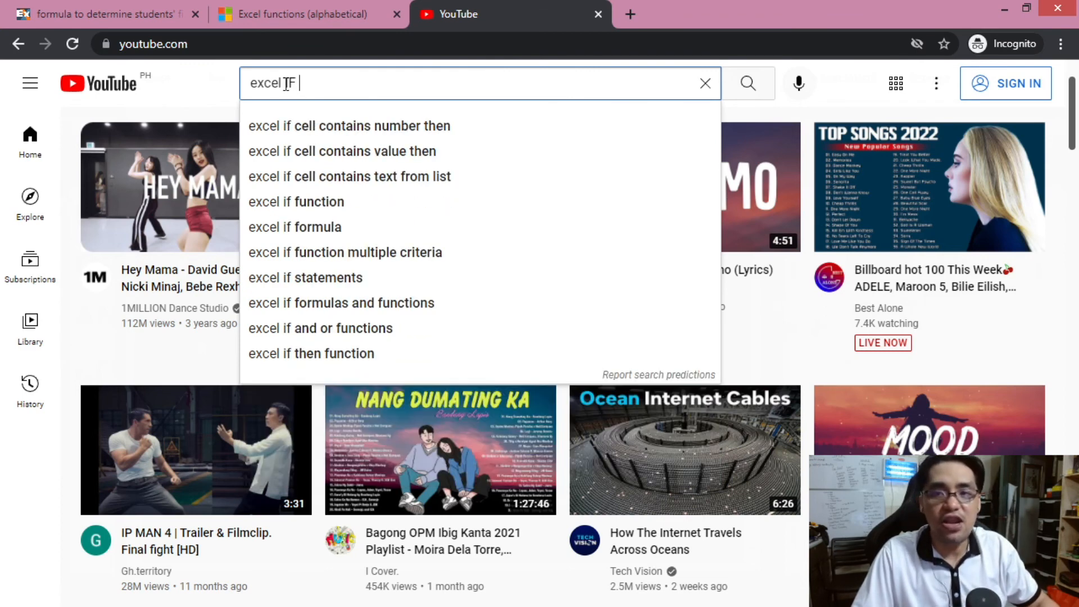
text(fu)
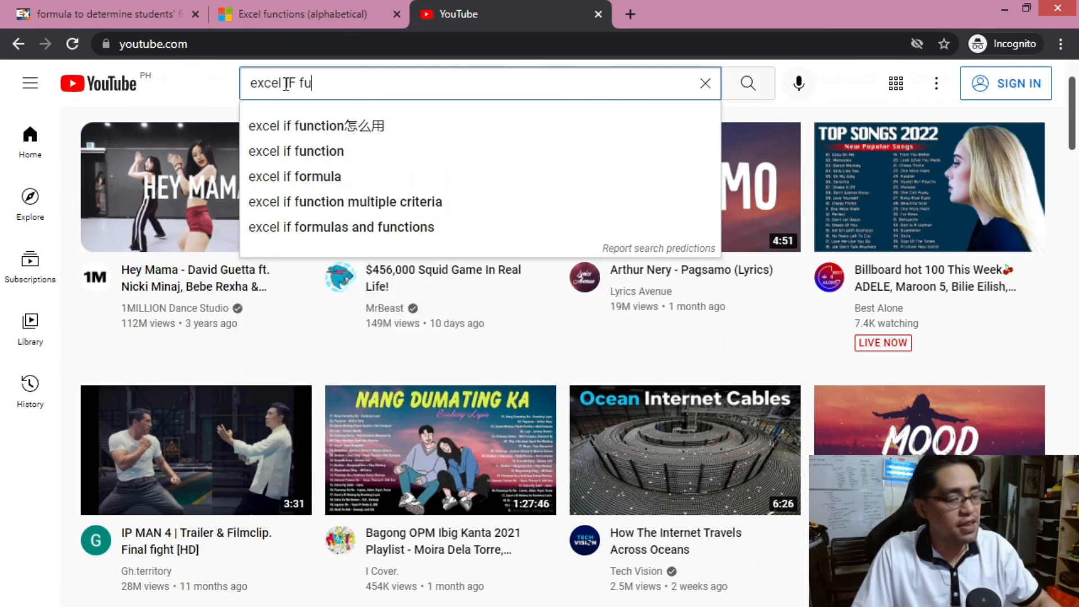
text(nction)
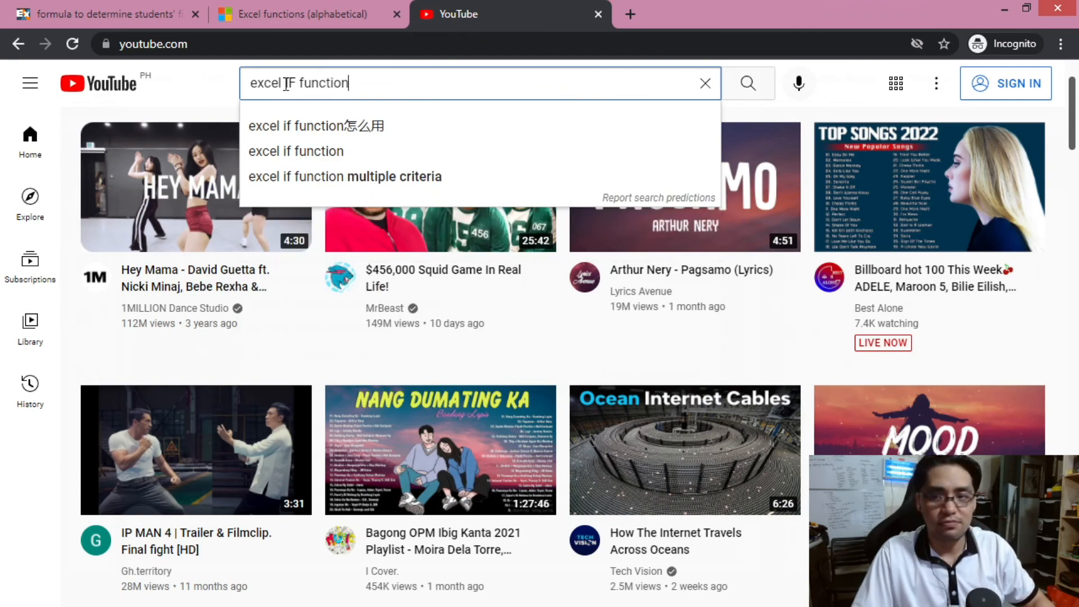
key(Return)
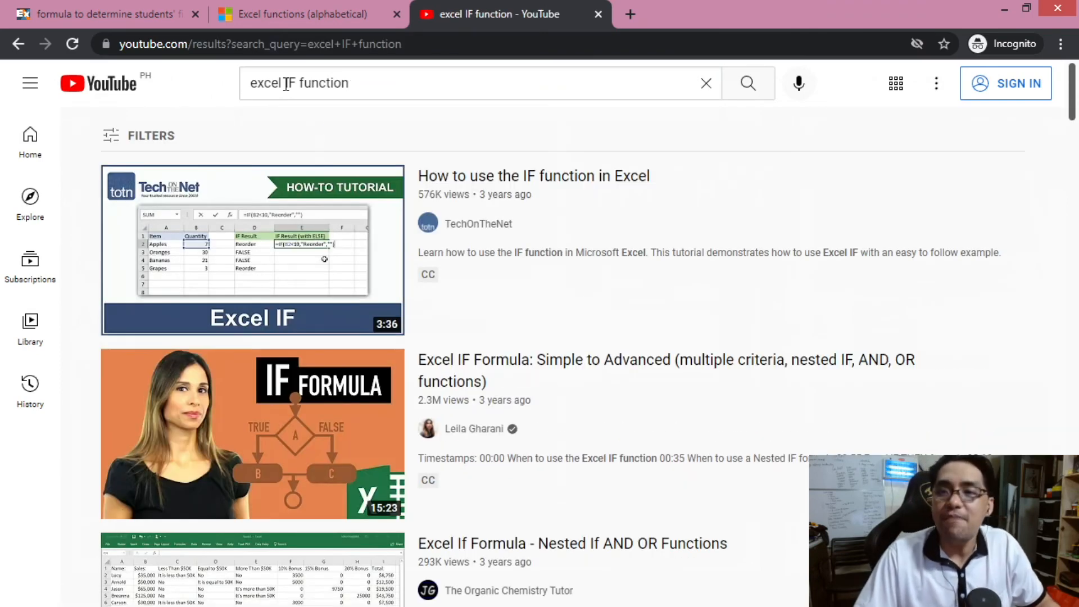
scroll(1076, 129, down, 3)
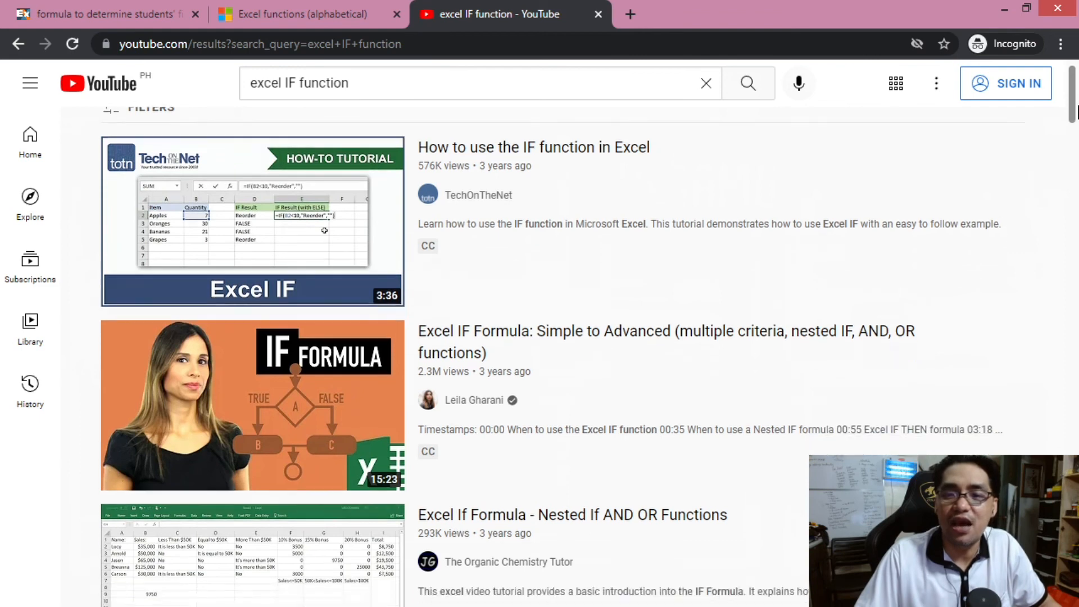
drag(1076, 116, 1072, 79)
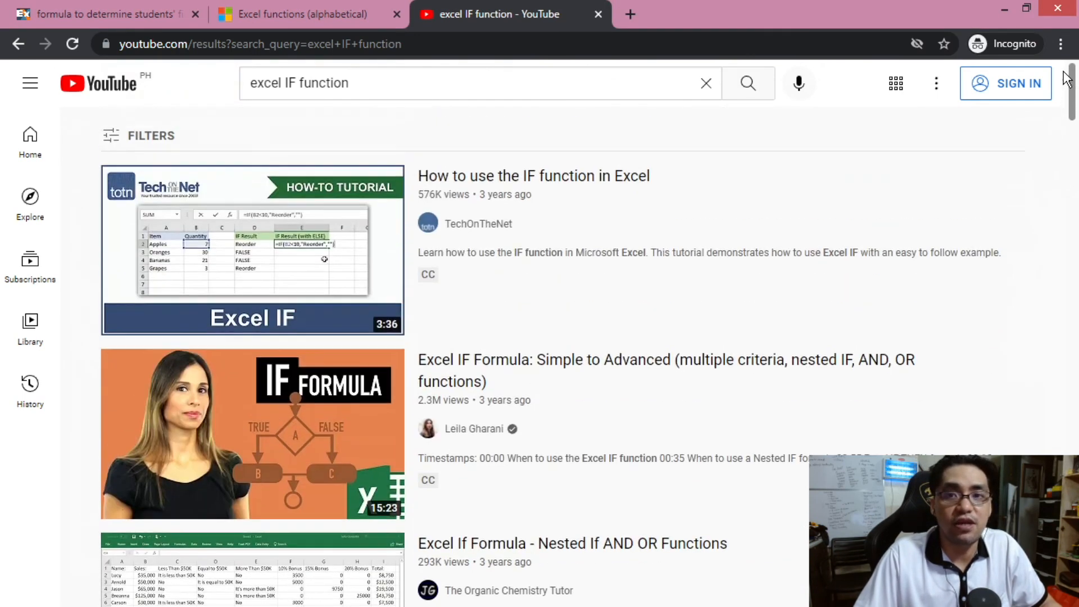
drag(1076, 80, 1073, 85)
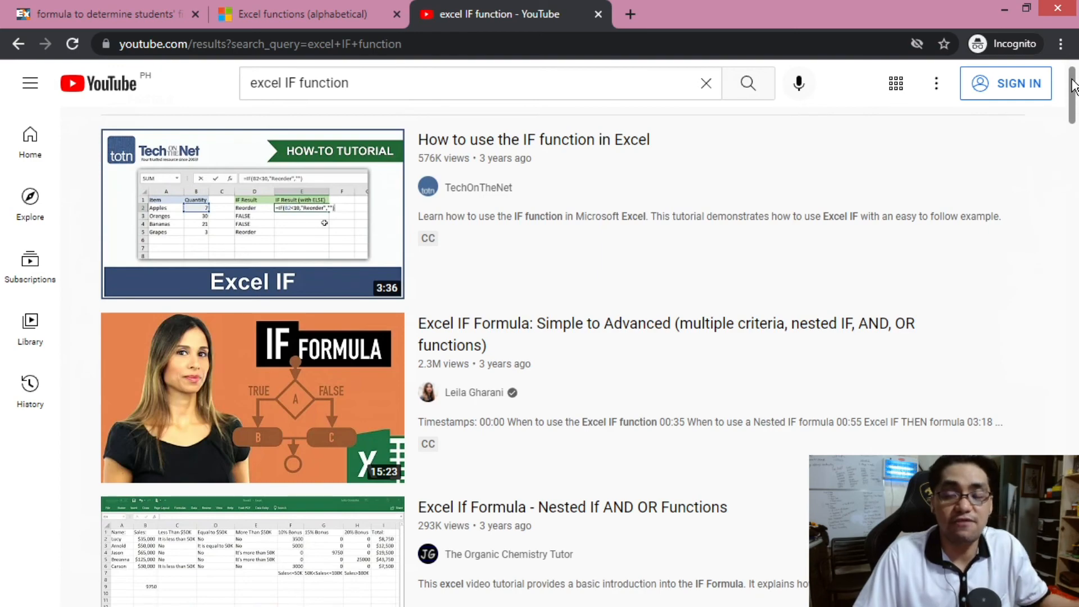
drag(1073, 86, 1075, 121)
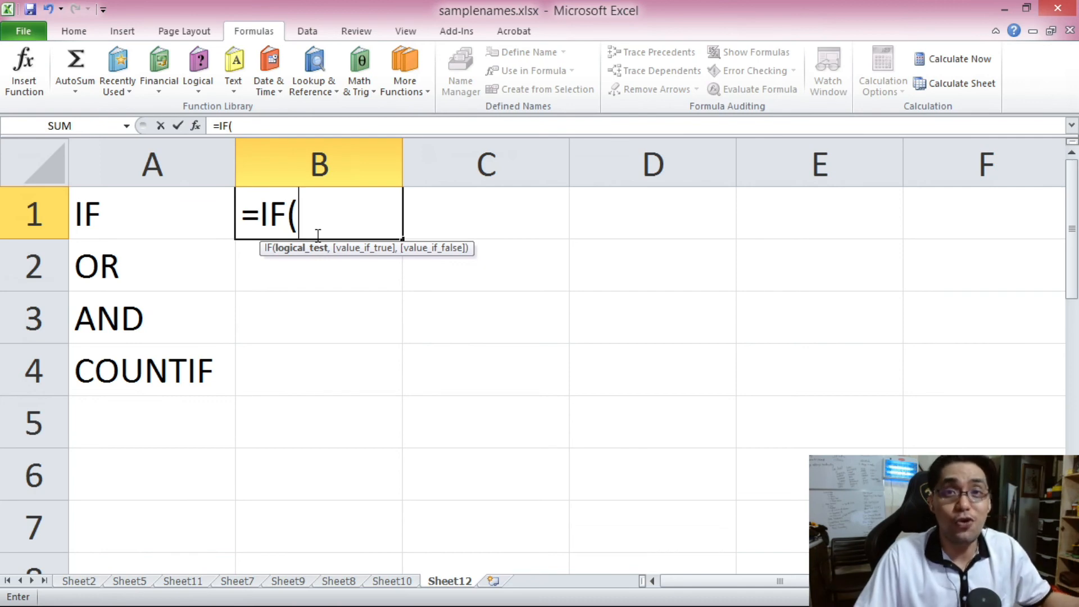
Switch to samplenames.xlsx in Excel, discard the unfinished IF formula in cell B1 and return to the YouTube results.
key(Escape)
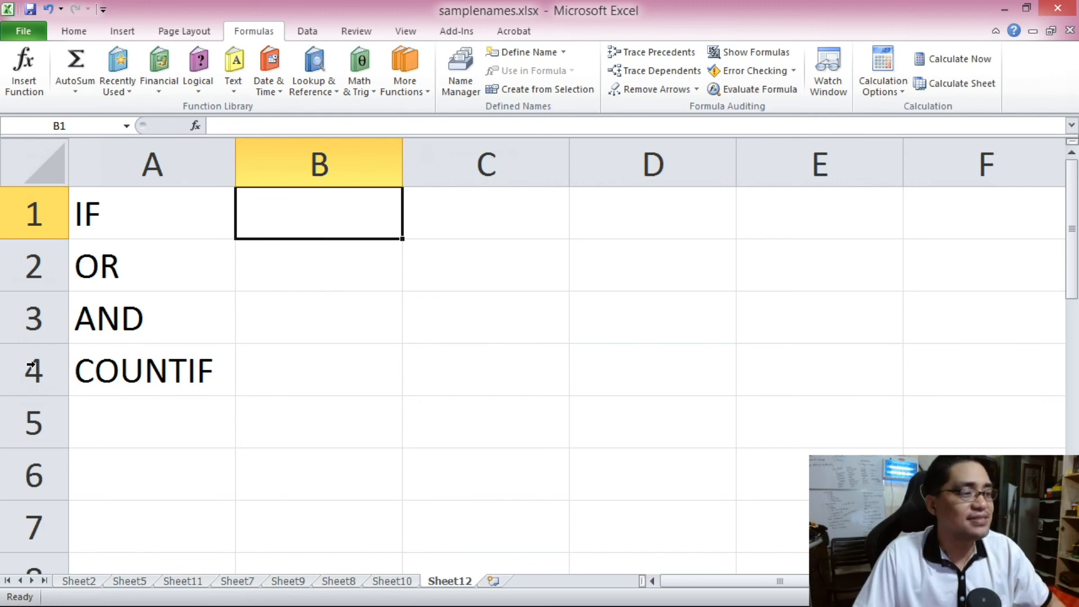
key(alt+Tab)
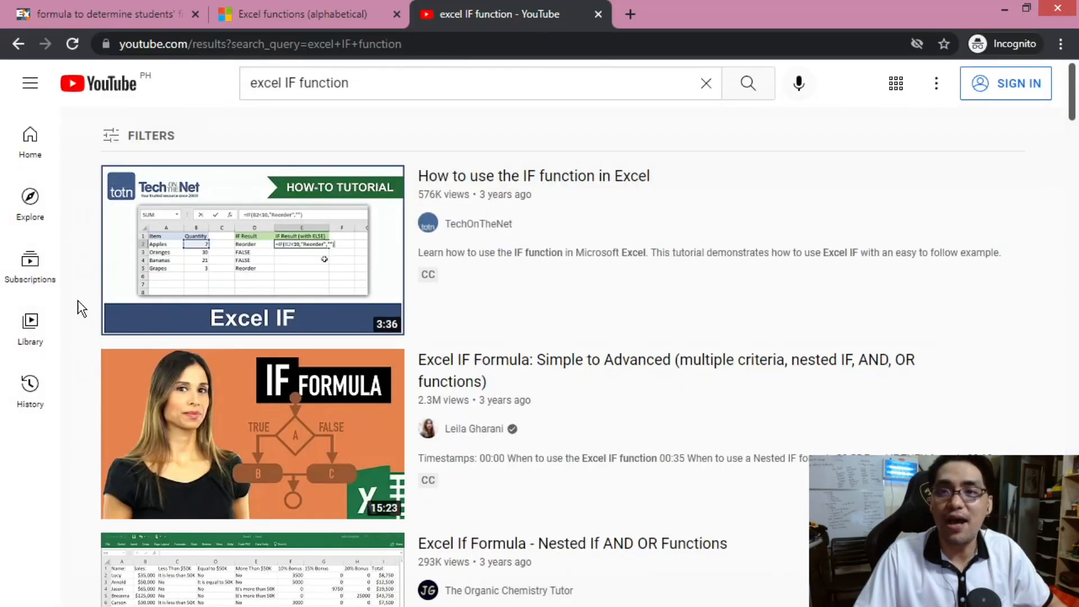
Extend the YouTube search to "excel IF function tips and tricks" and browse the videos listed.
click(381, 83)
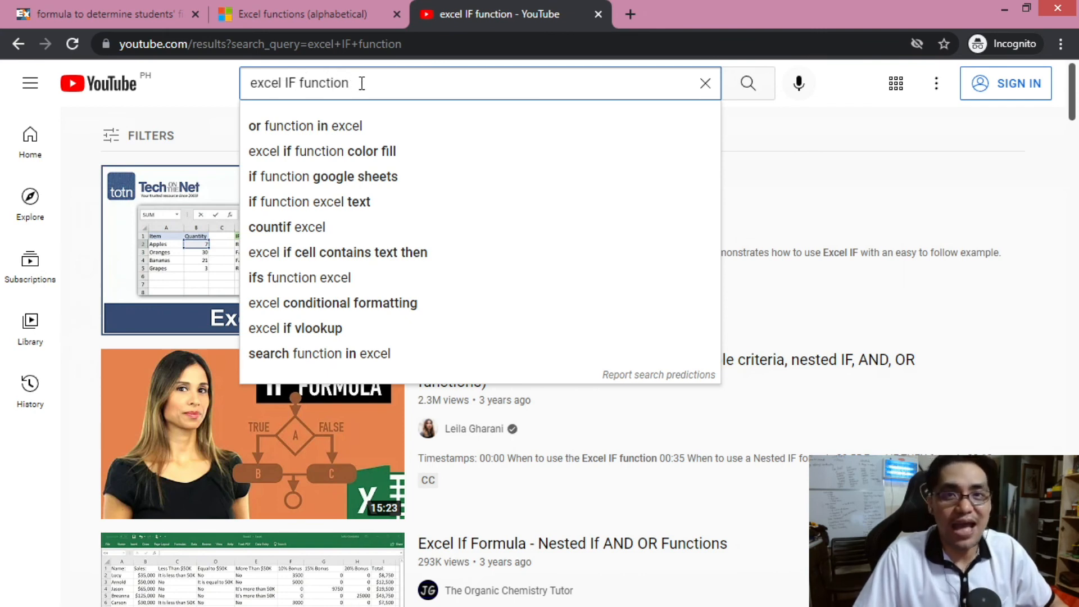
text(tips and tricks)
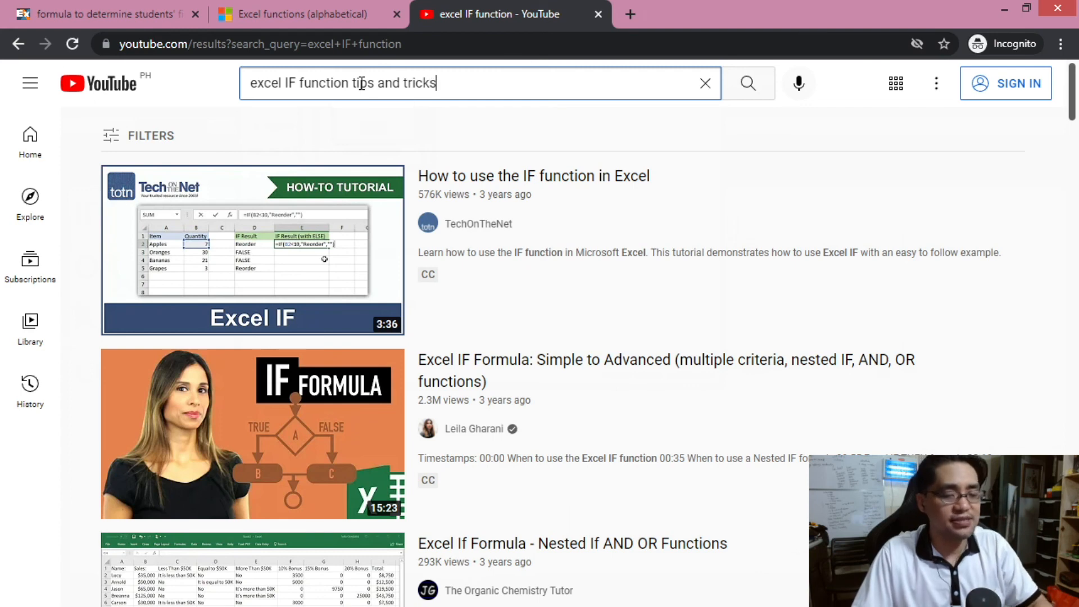
key(Return)
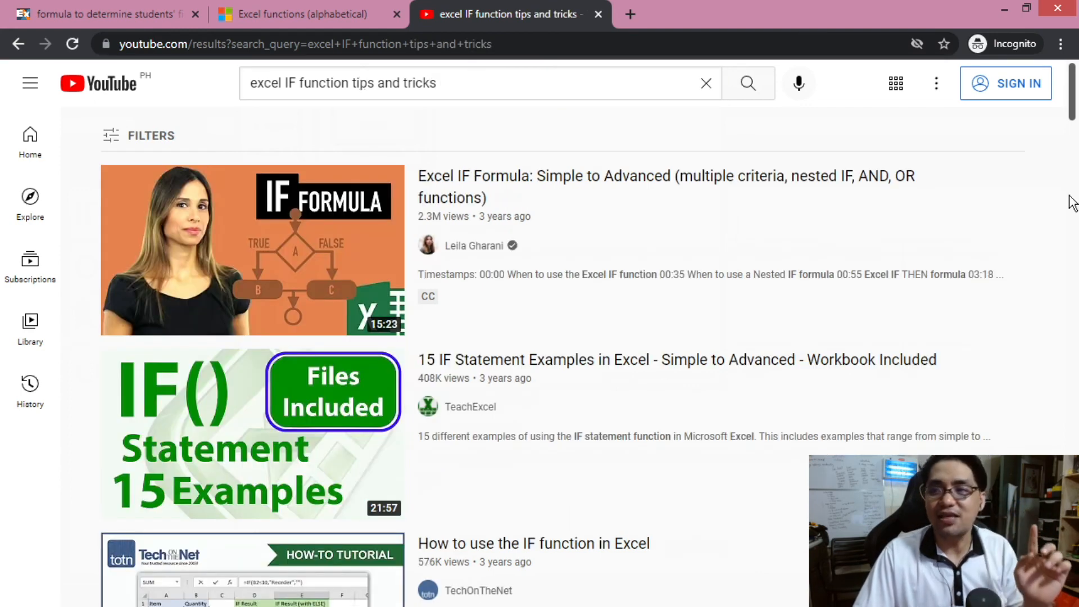
drag(1075, 82, 1061, 158)
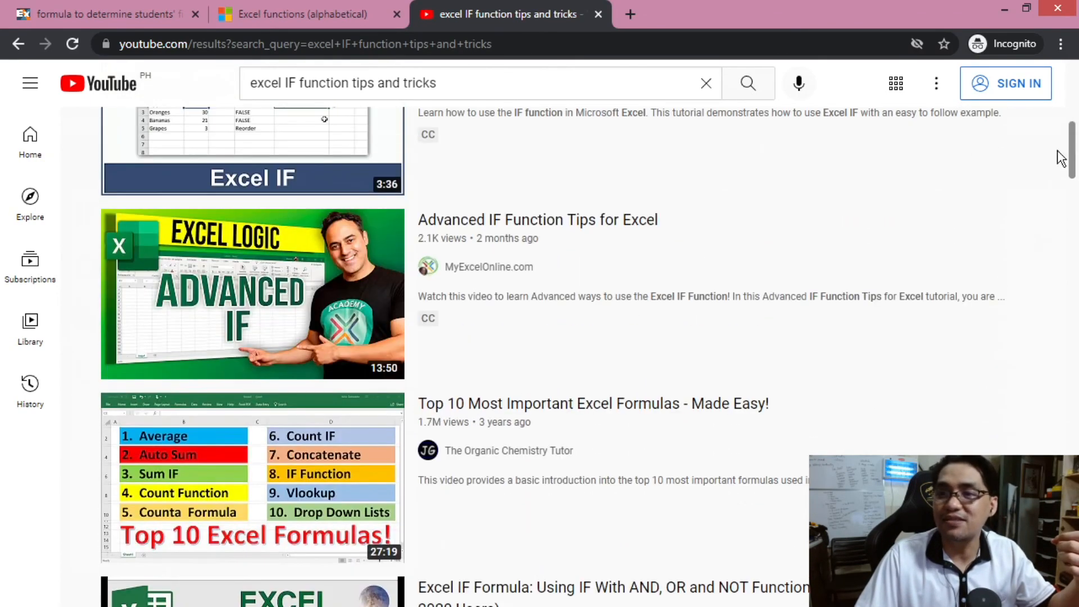
scroll(590, 281, down, 3)
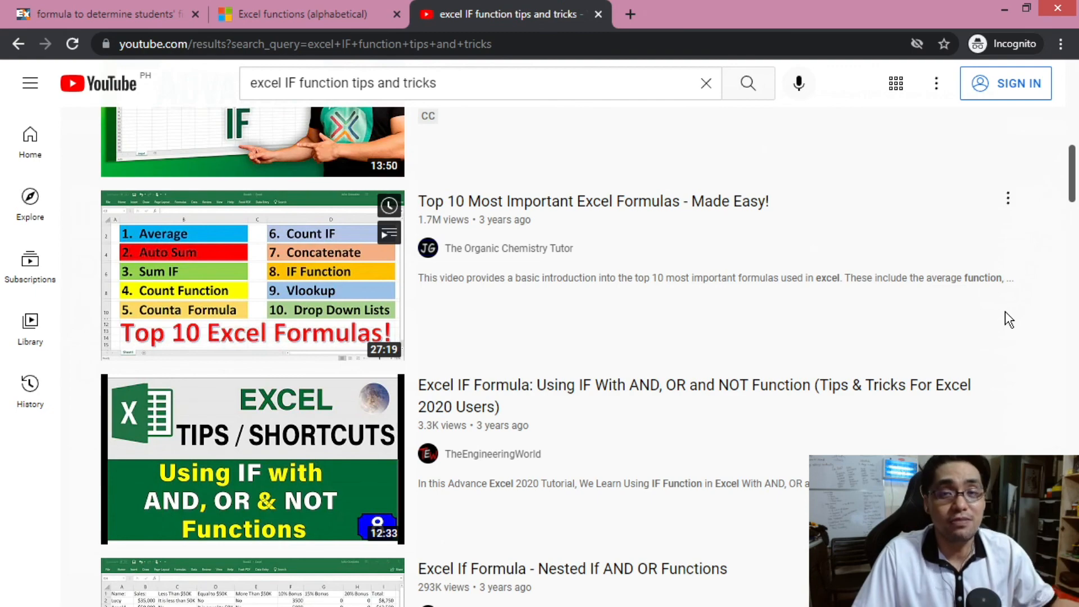
drag(1073, 188, 1073, 170)
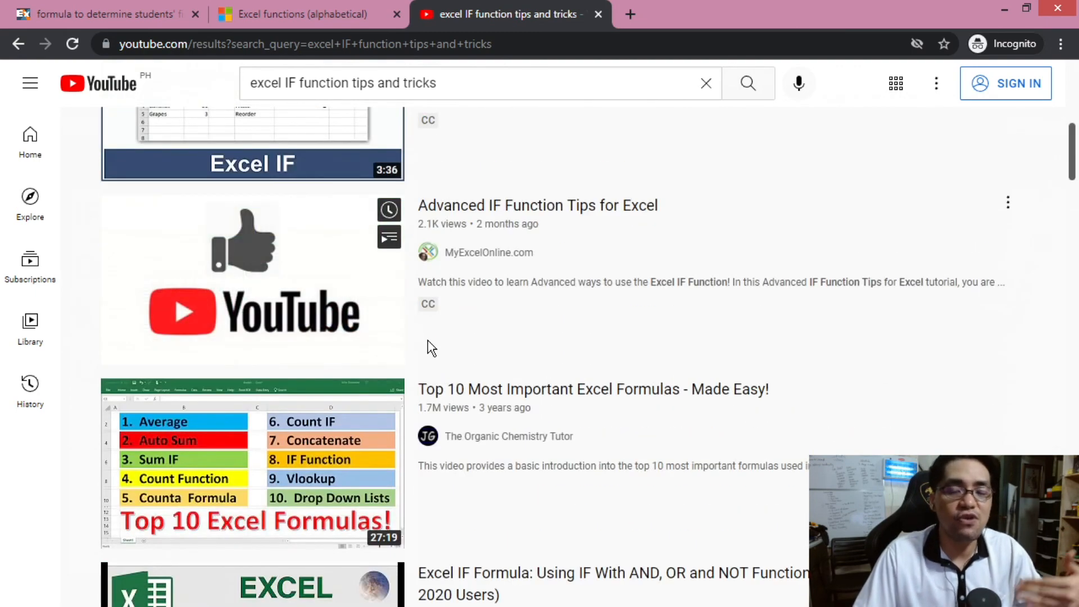